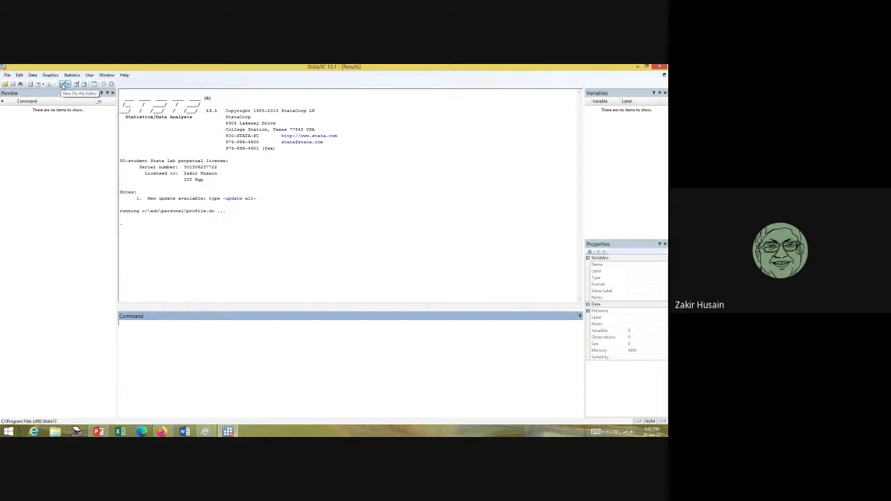
- Open a new, empty do-file in the Do-file Editor
right_click(63, 85)
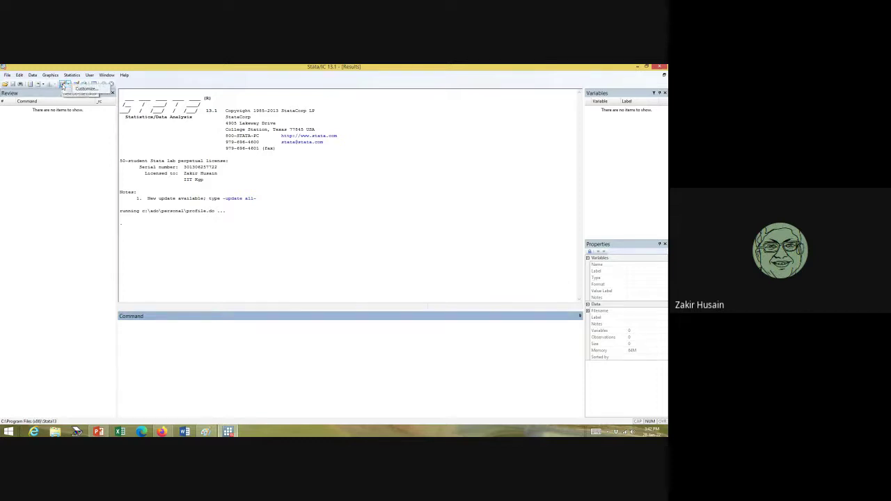
left_click(63, 85)
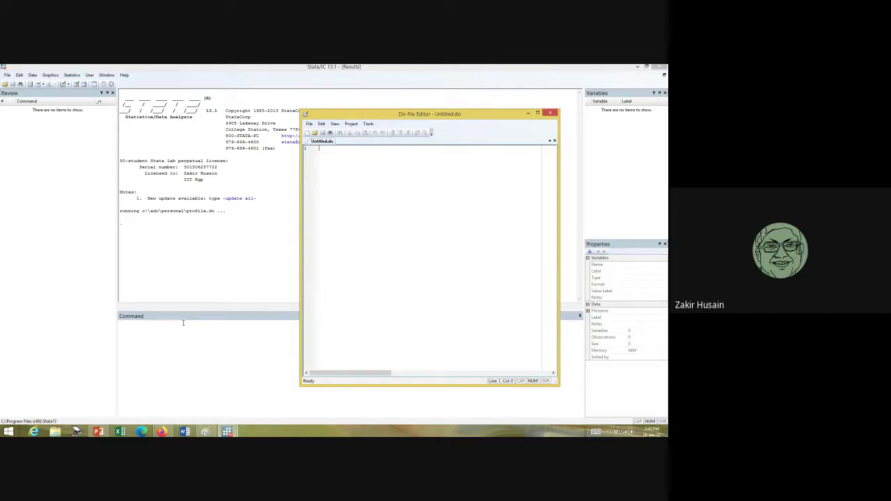
type("brow")
type("/")
key("BackSpace")
type("*** fogg")
key("BackSpace")
key("BackSpace")
key("BackSpace")
key("BackSpace")
key("BackSpace")
key("BackSpace")
key("BackSpace")
key("BackSpace")
key("BackSpace")
- Begin logging the Stata output to a formatted log file named autolab in the Stata folder
left_click(6, 75)
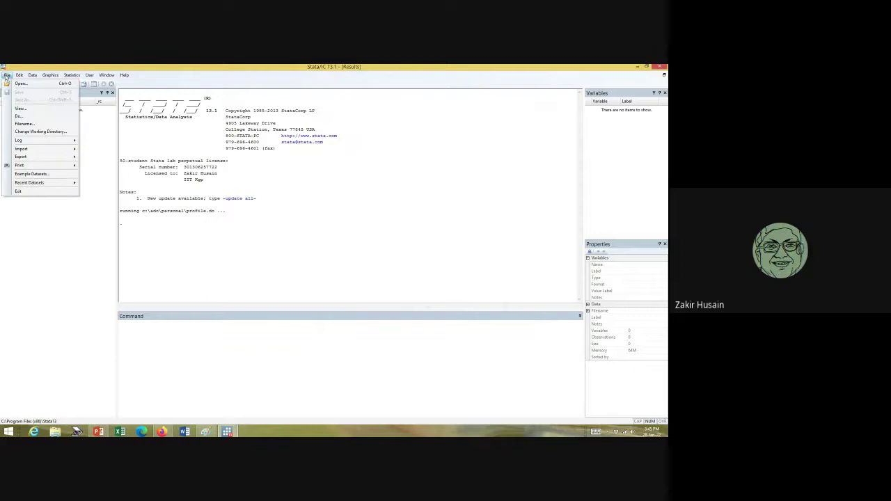
mouse_move(21, 141)
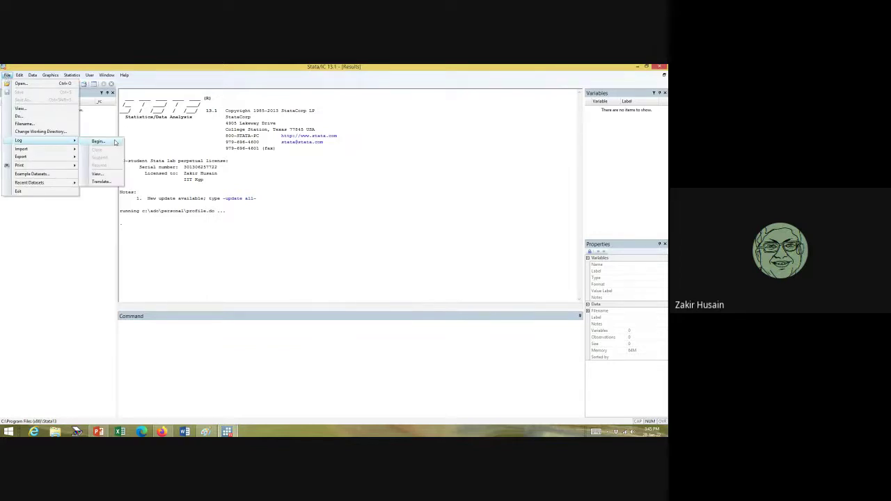
left_click(116, 142)
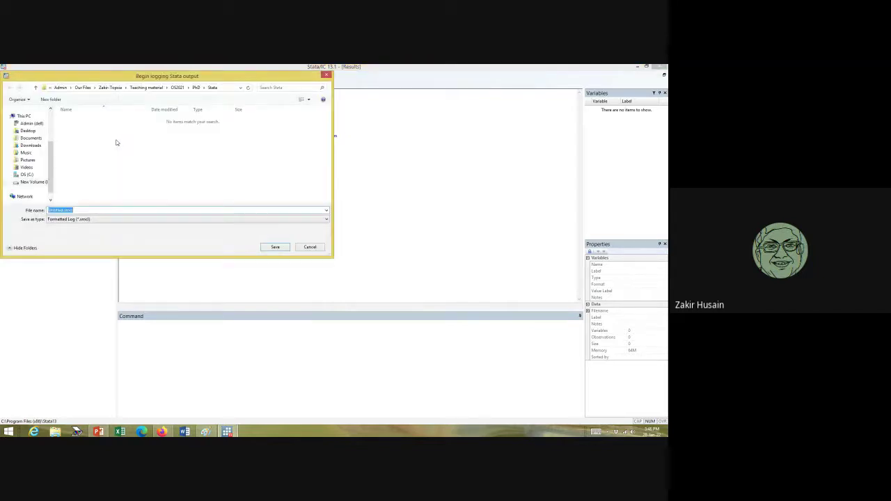
type("autolab")
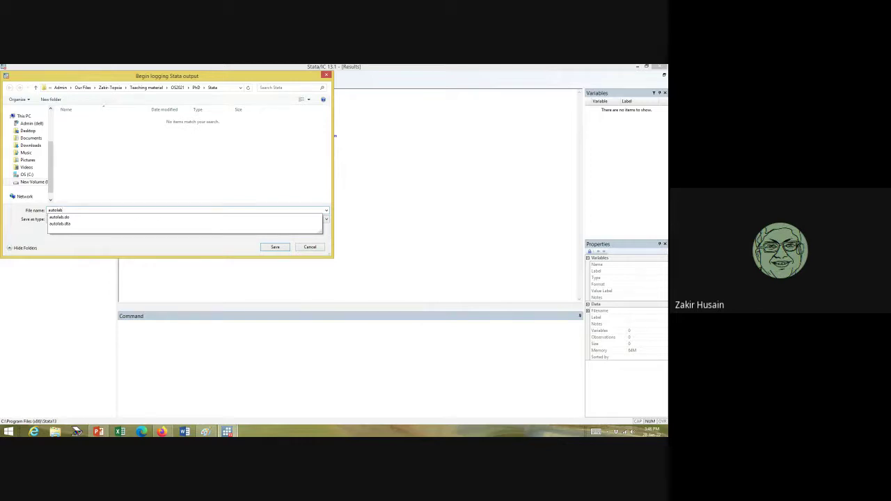
key("Return")
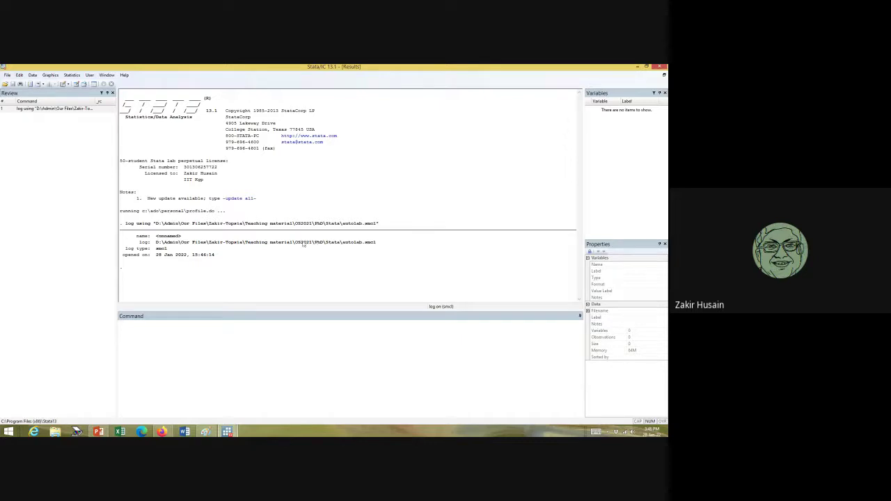
- Bring up the Do-file Editor and open autolab.do from the Stata folder
left_click(231, 432)
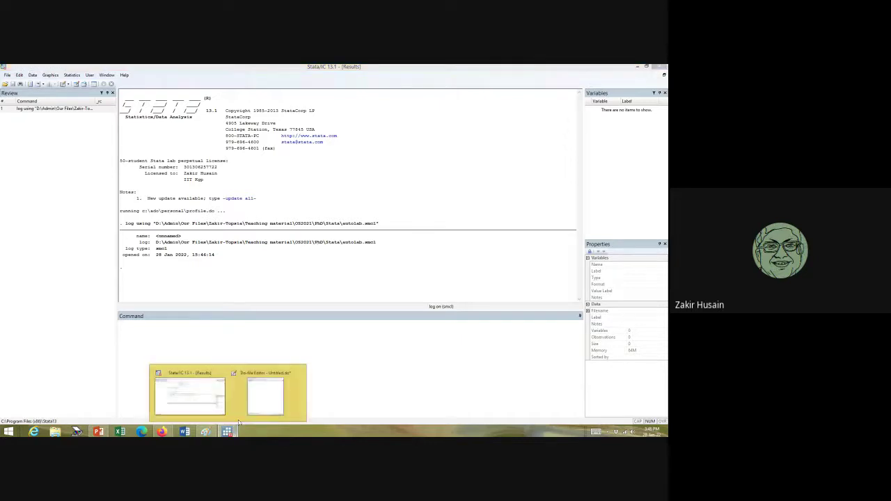
right_click(259, 387)
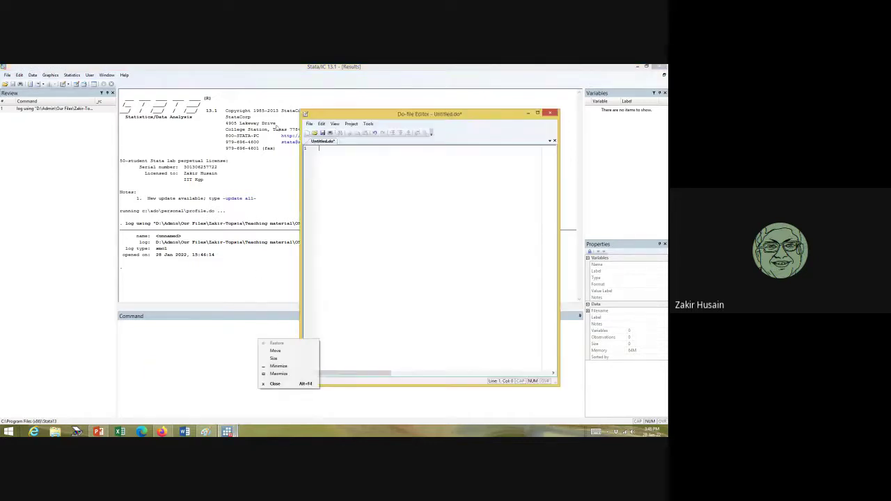
right_click(314, 133)
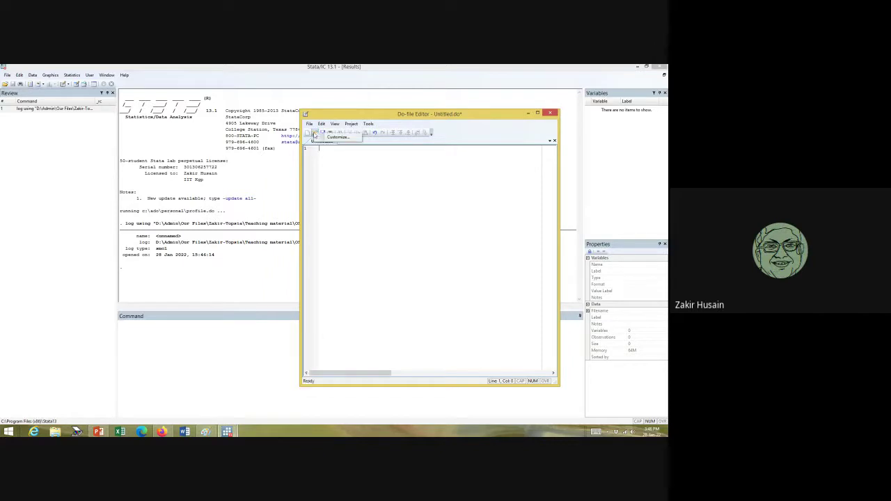
left_click(314, 134)
left_click(314, 134)
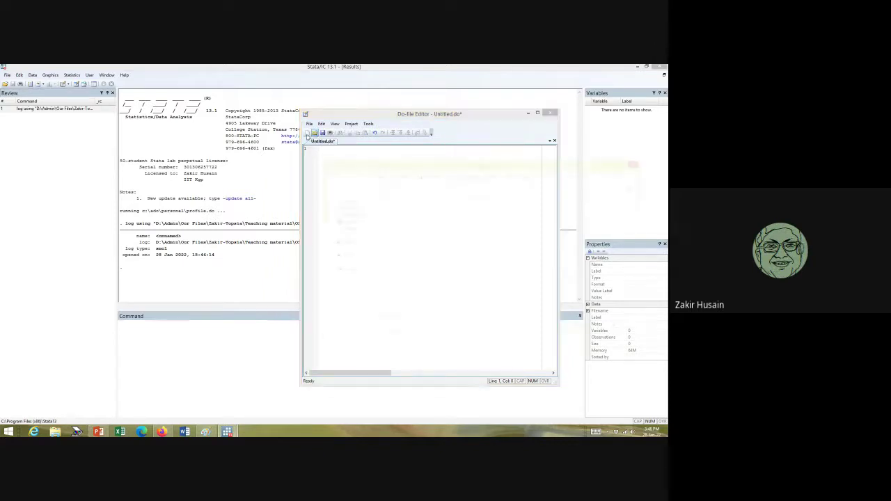
left_click(398, 207)
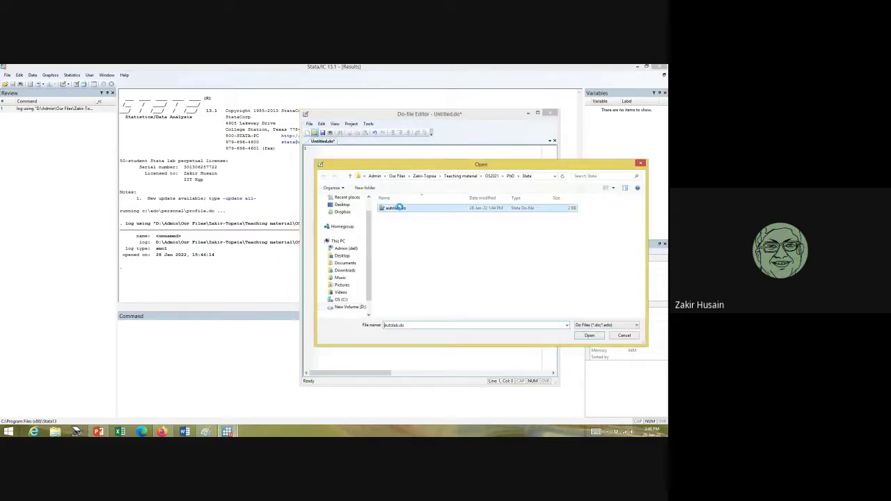
right_click(399, 207)
left_click(422, 223)
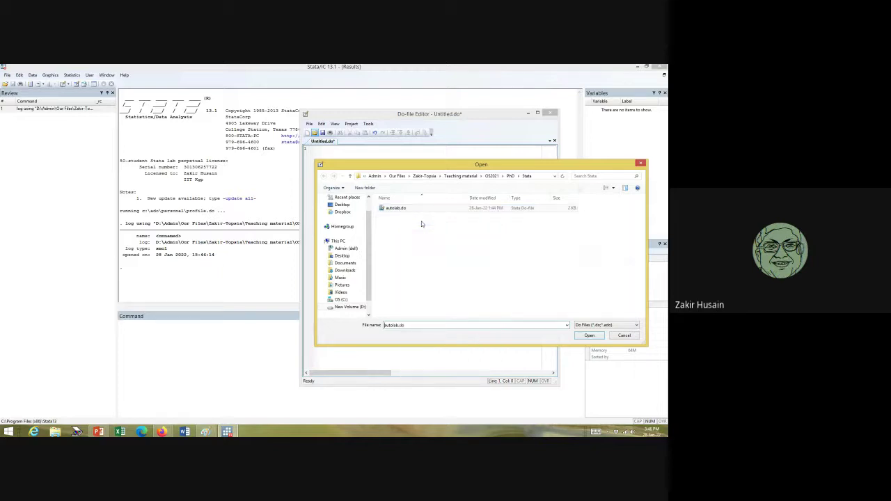
left_click(589, 335)
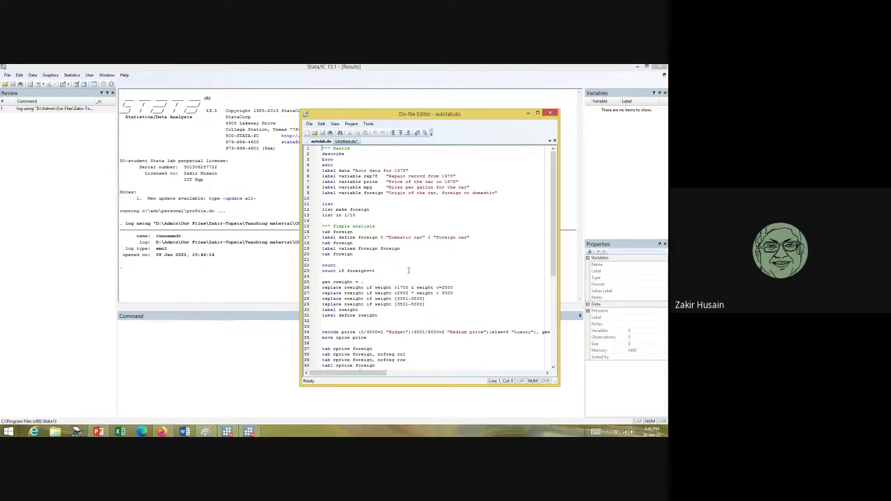
mouse_move(553, 271)
left_mouse_down()
mouse_move(553, 338)
mouse_move(551, 272)
left_mouse_up()
- Switch to the extra Stata/IC 14.2 window and close it
left_click(162, 431)
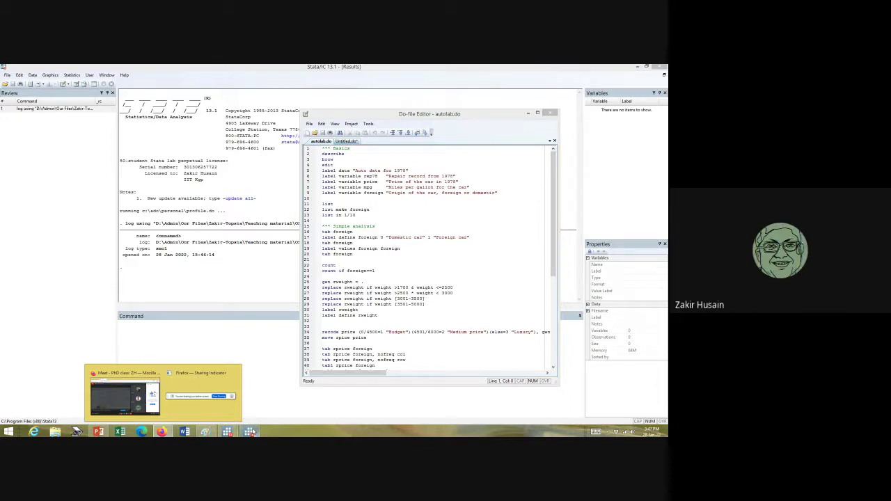
mouse_move(252, 432)
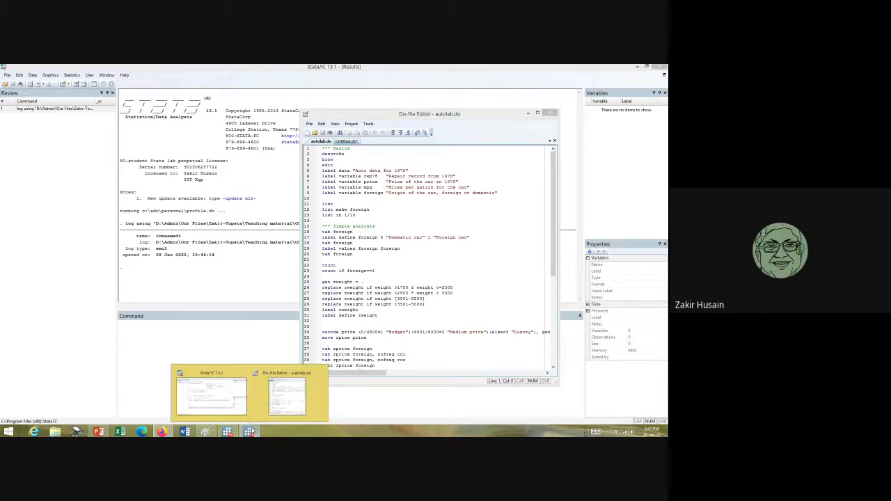
right_click(208, 393)
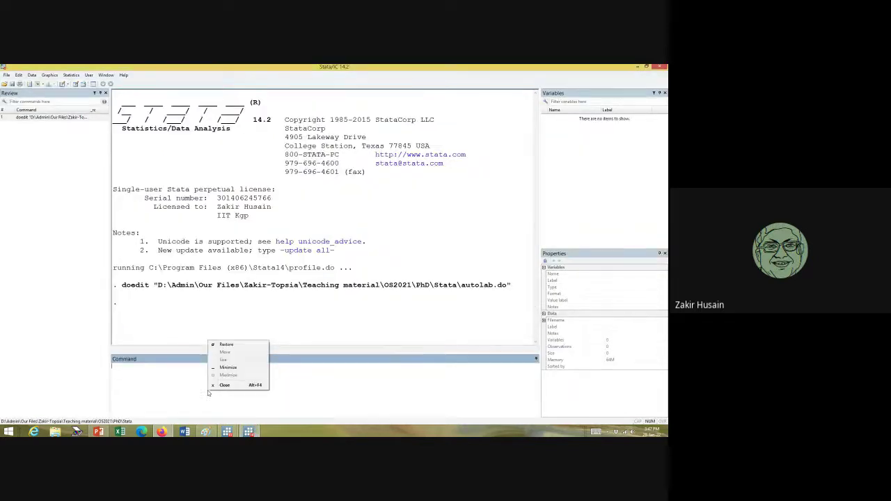
mouse_move(662, 67)
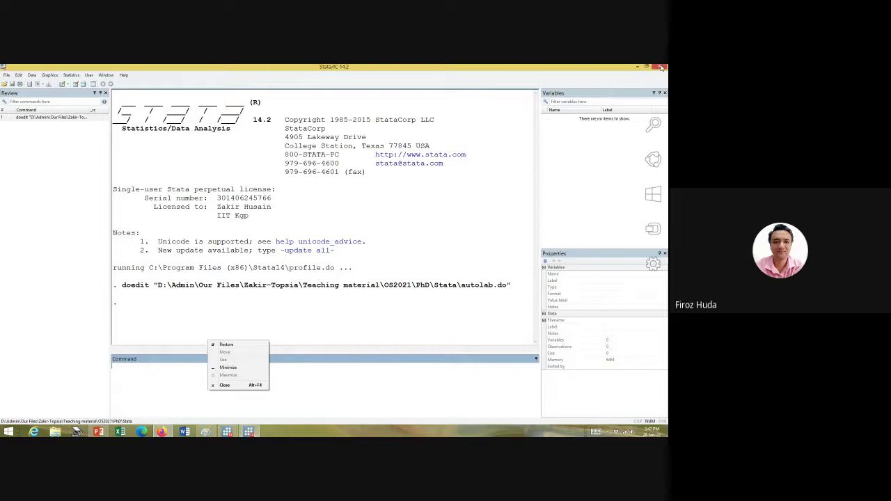
left_click(662, 68)
left_click(661, 67)
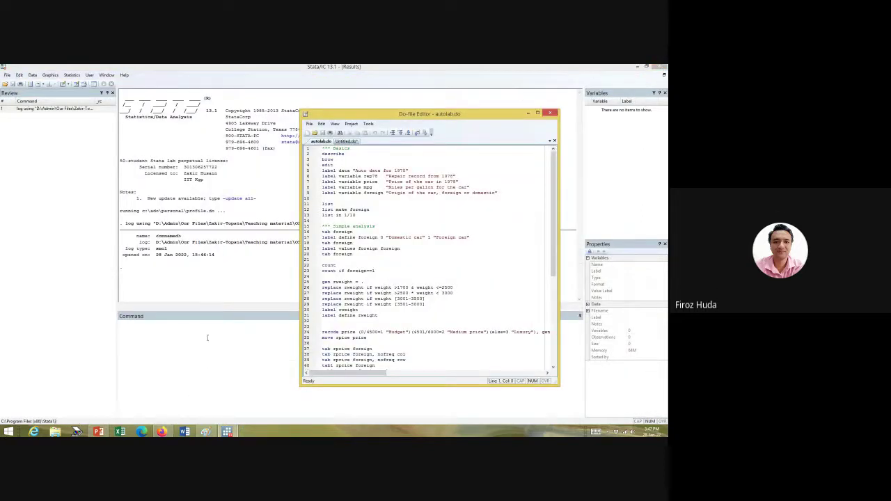
- Minimize the do-file editor and Stata windows and switch to the Google Meet call in Firefox
left_click(528, 113)
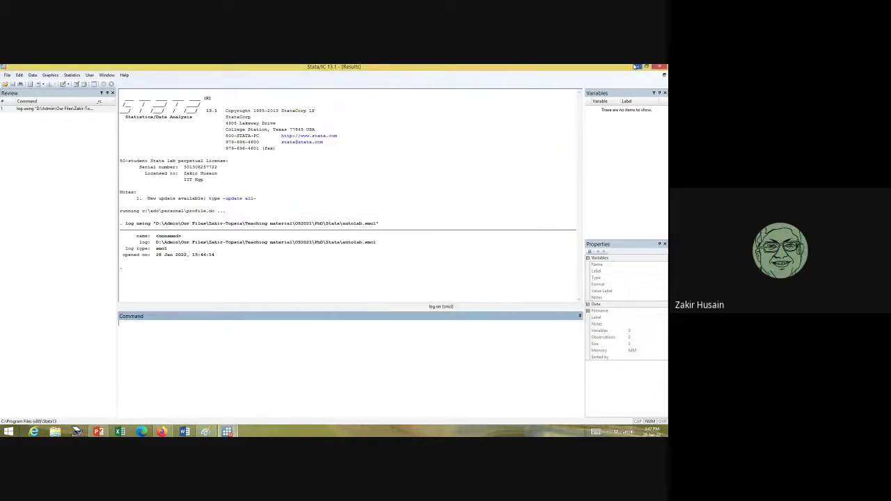
left_click(637, 67)
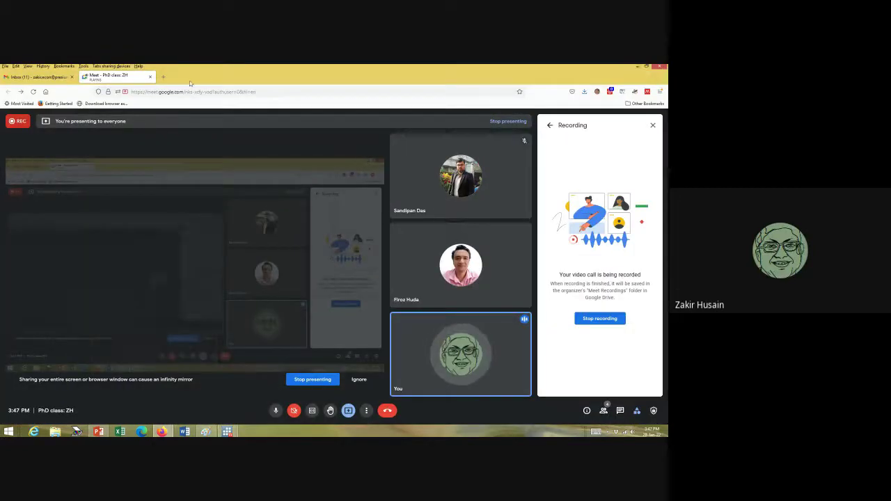
left_click(635, 67)
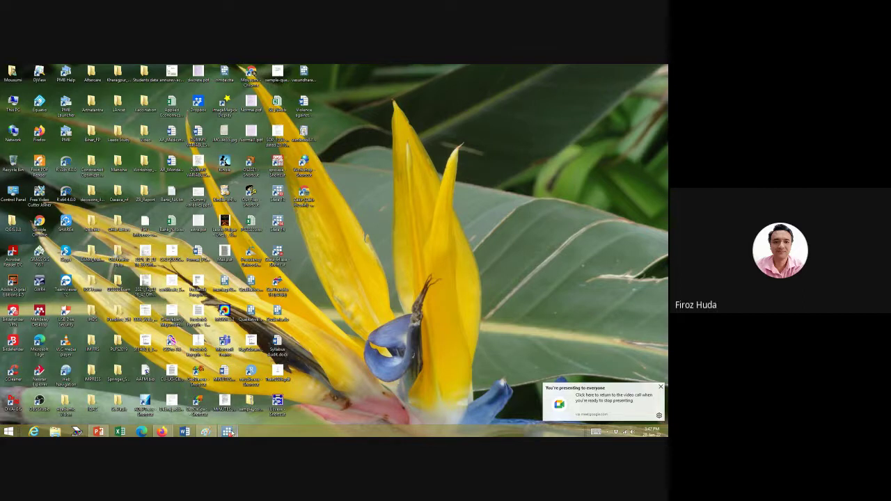
mouse_move(229, 431)
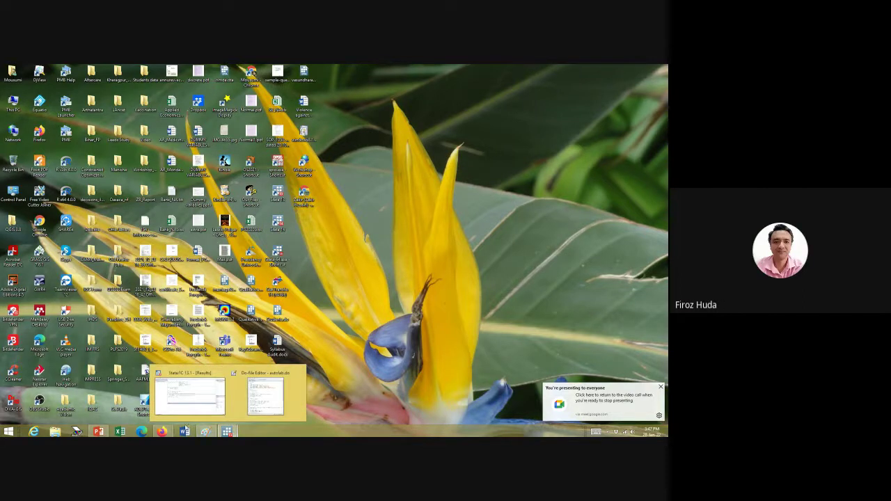
mouse_move(167, 433)
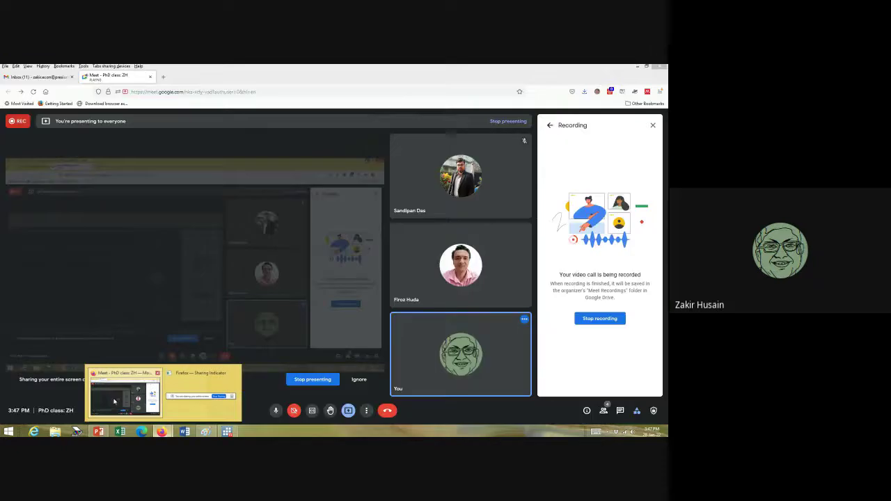
right_click(161, 431)
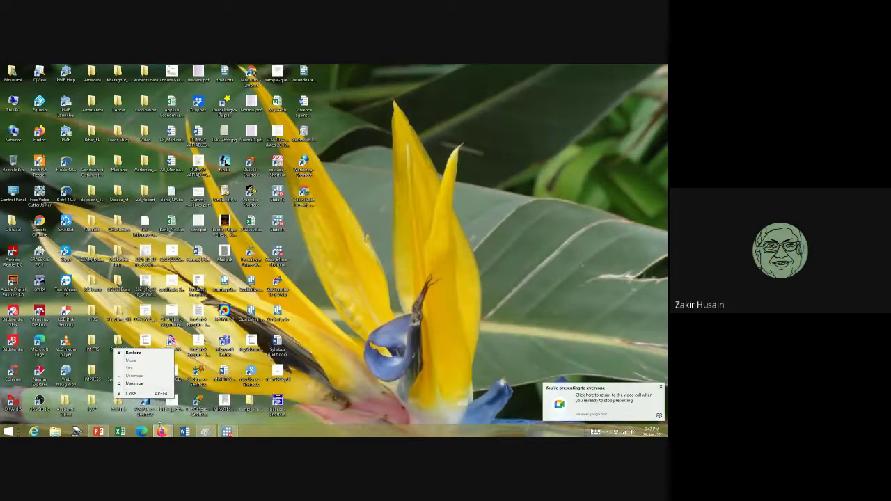
left_click(161, 431)
left_click(126, 387)
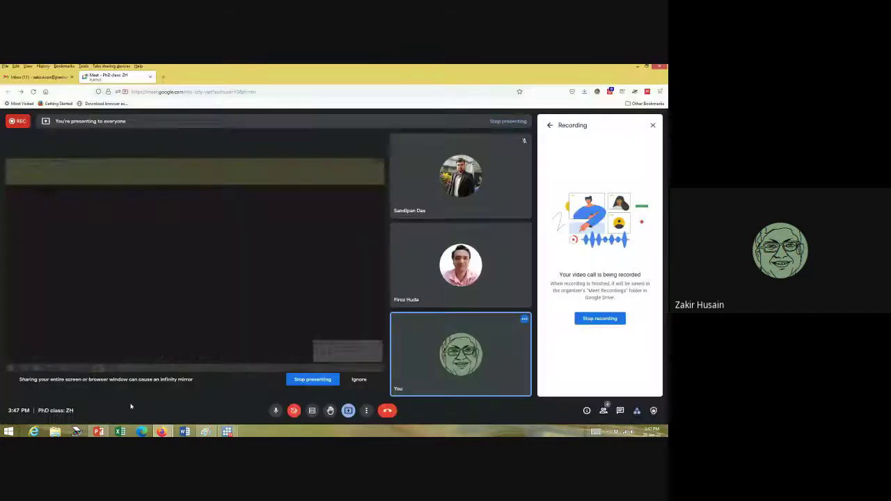
- Stop presenting the screen in the Google Meet call
left_click(349, 411)
left_click(349, 411)
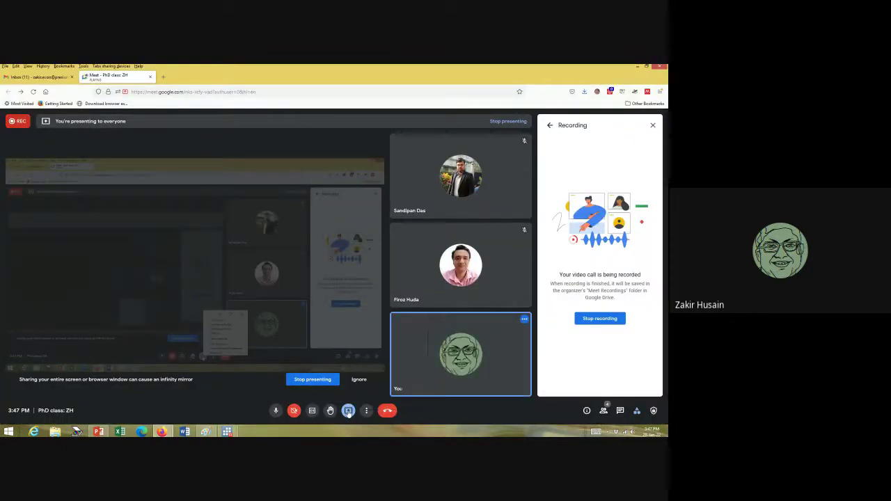
left_click(348, 411)
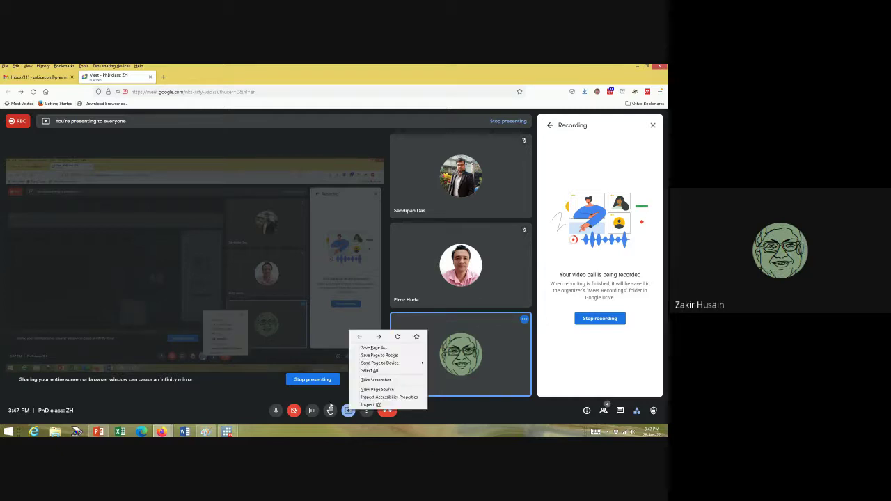
left_click(300, 379)
right_click(300, 379)
right_click(296, 382)
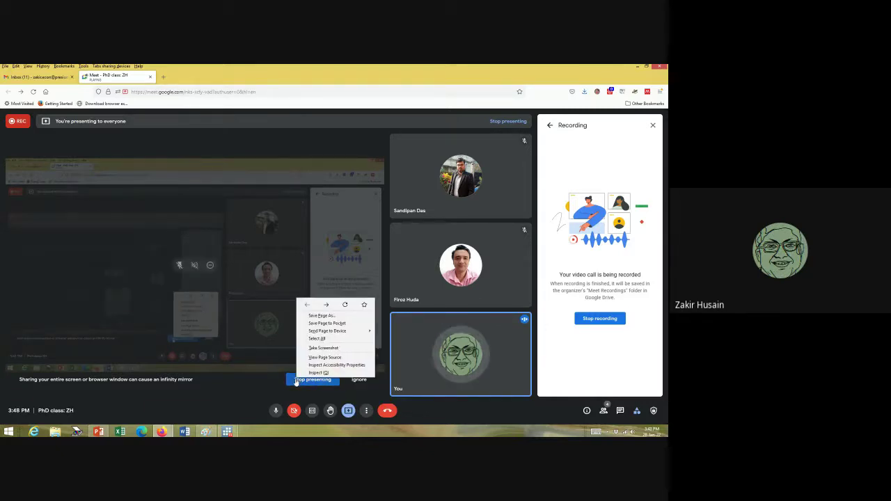
left_click(296, 382)
left_click(297, 381)
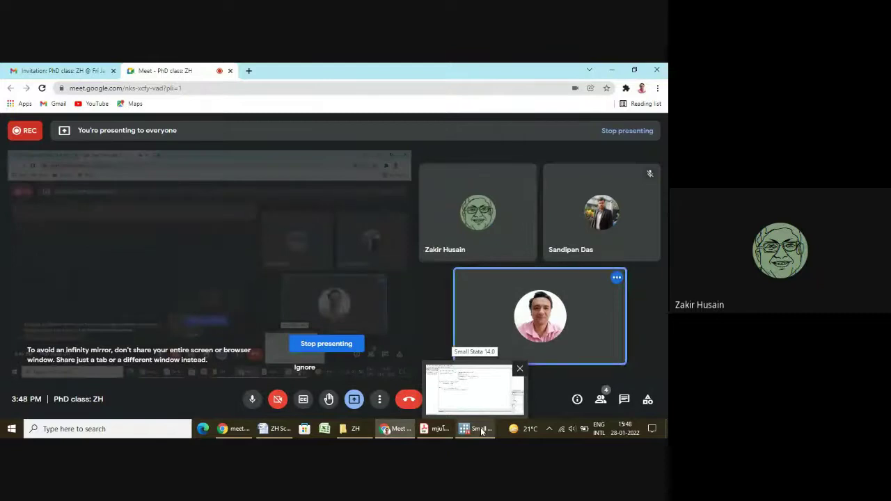
- Switch to Small Stata and browse for a dataset to open in Ph.D > Presidency > Coursework > Material > ZH
left_click(479, 429)
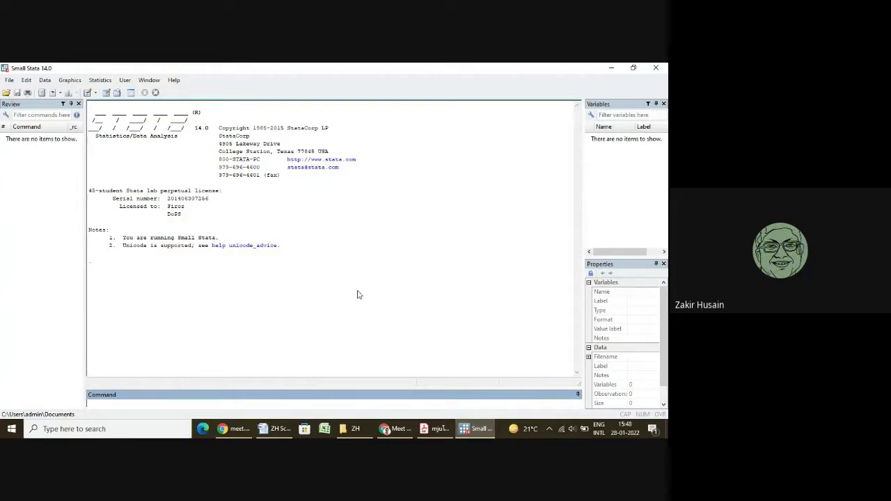
left_click(8, 80)
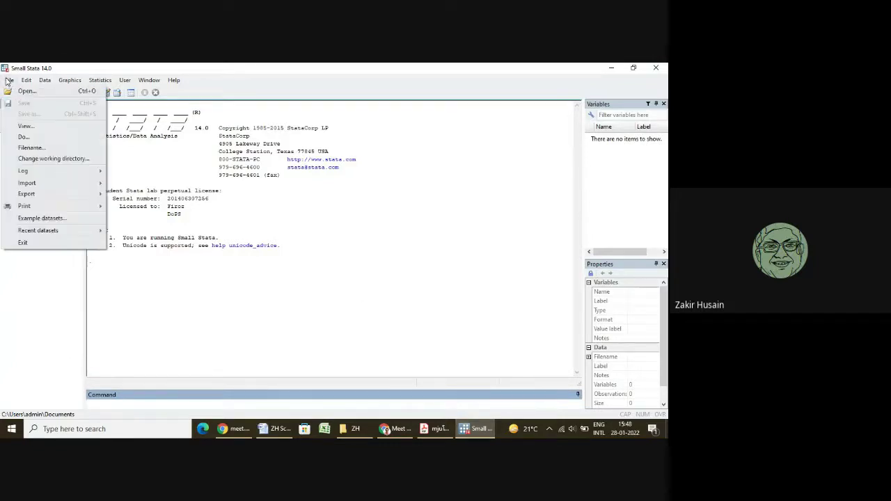
left_click(24, 91)
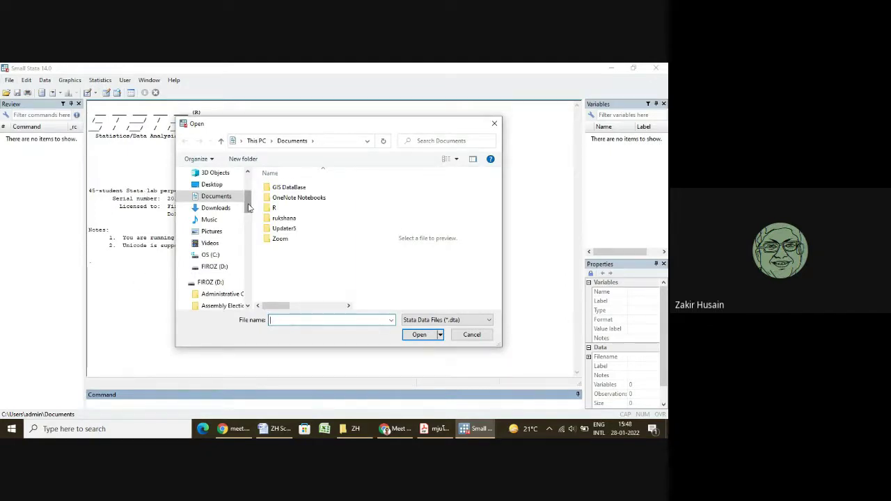
left_click_drag(249, 206, 249, 277)
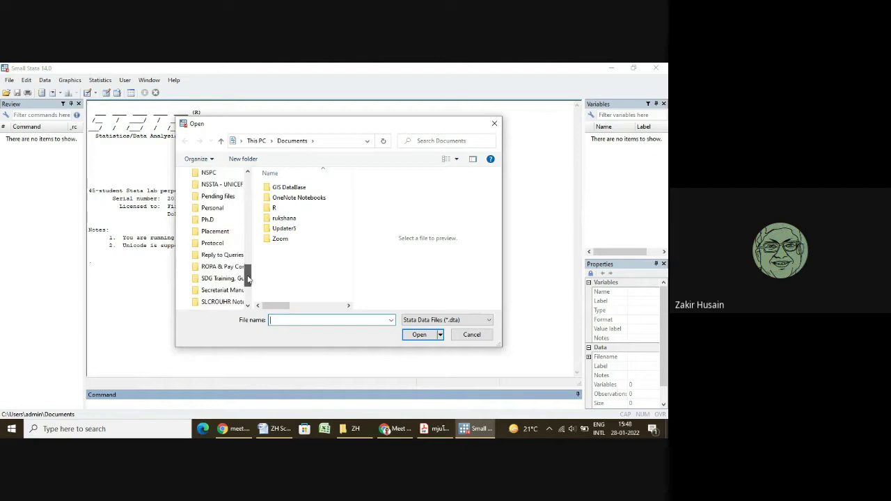
left_click(207, 219)
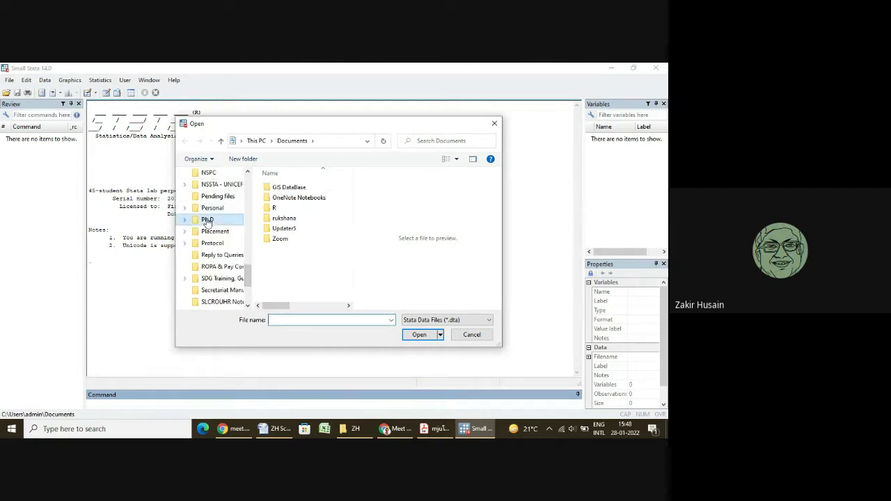
double_click(276, 199)
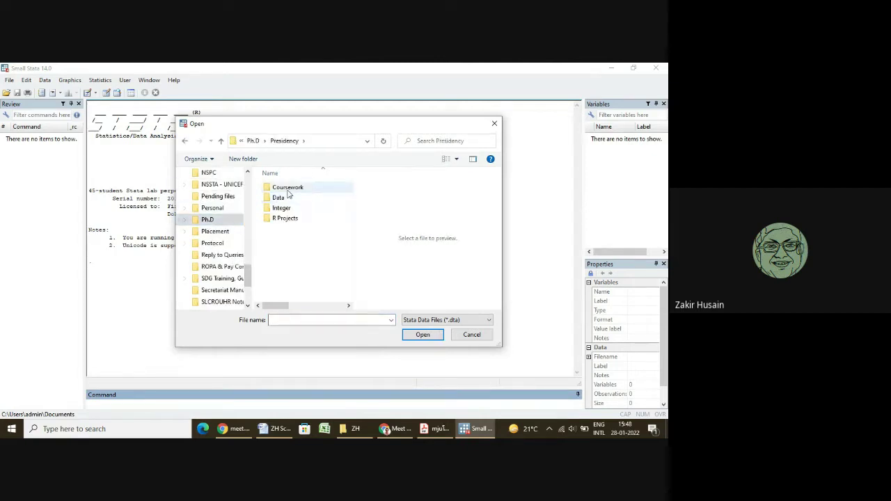
double_click(288, 189)
double_click(285, 199)
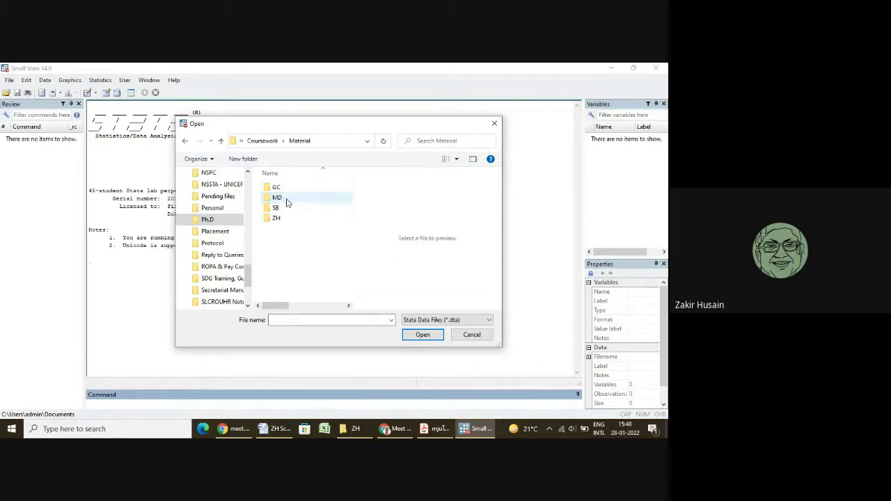
double_click(279, 217)
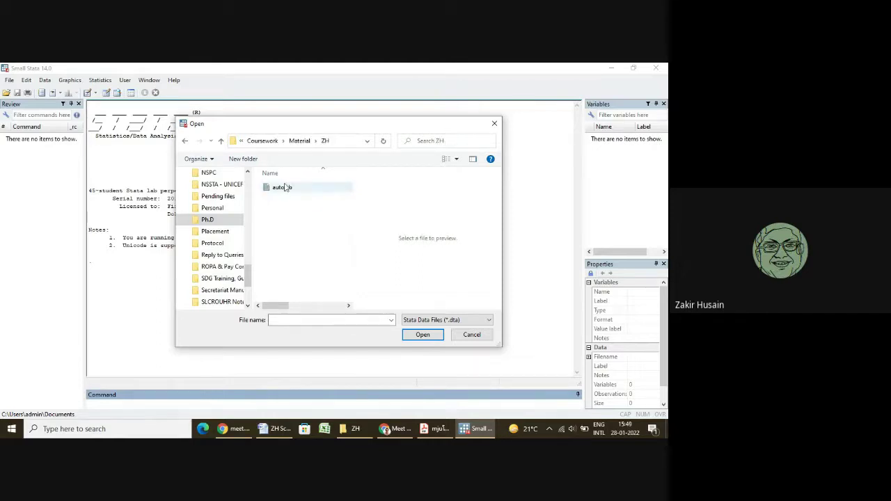
- Look over the file types that can be opened, keep Stata Data Files (*.dta), and open the autolab dataset
left_click(285, 193)
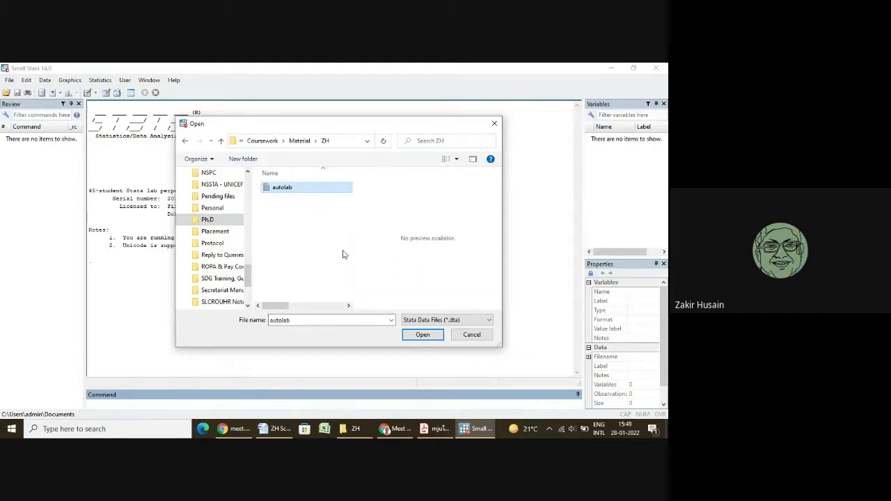
left_click(484, 322)
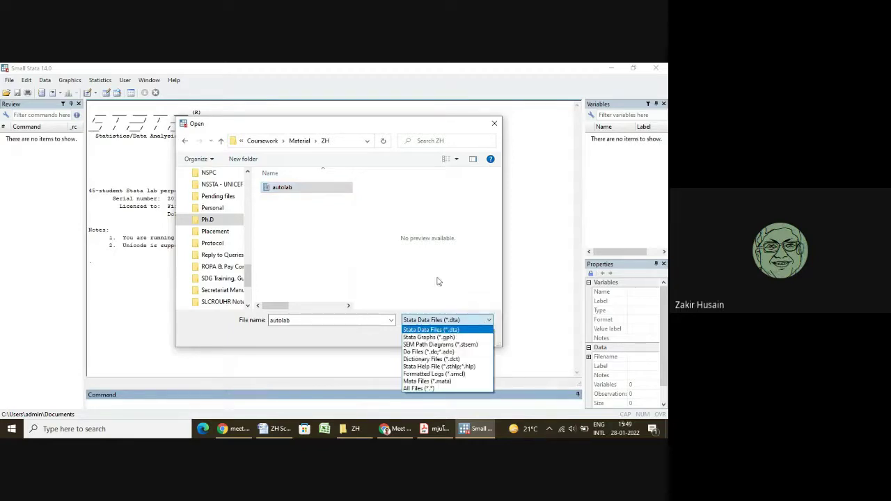
left_click(343, 228)
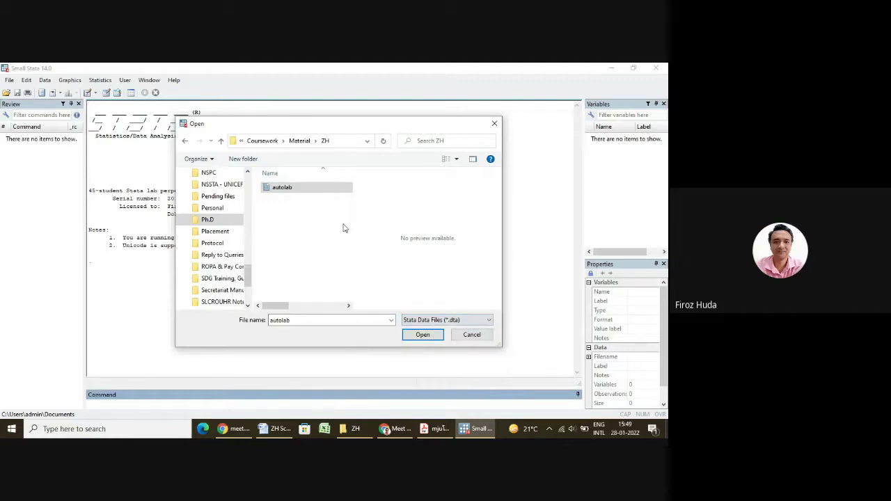
left_click(334, 191)
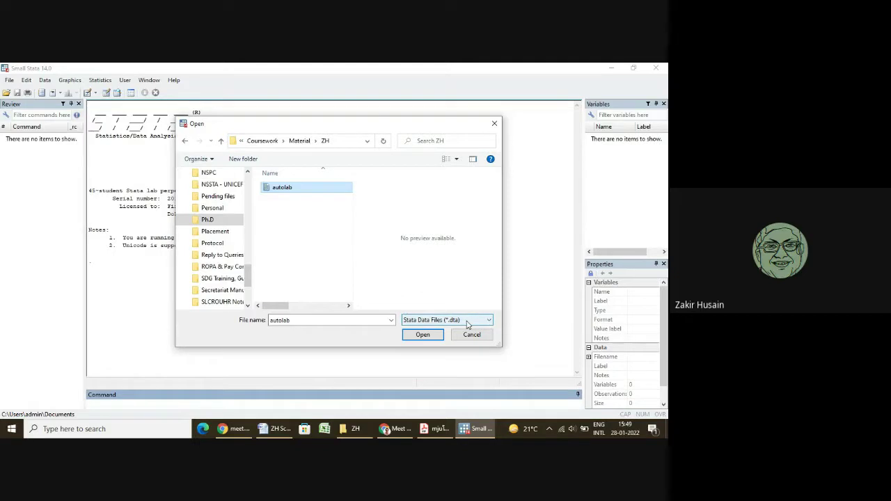
left_click(422, 335)
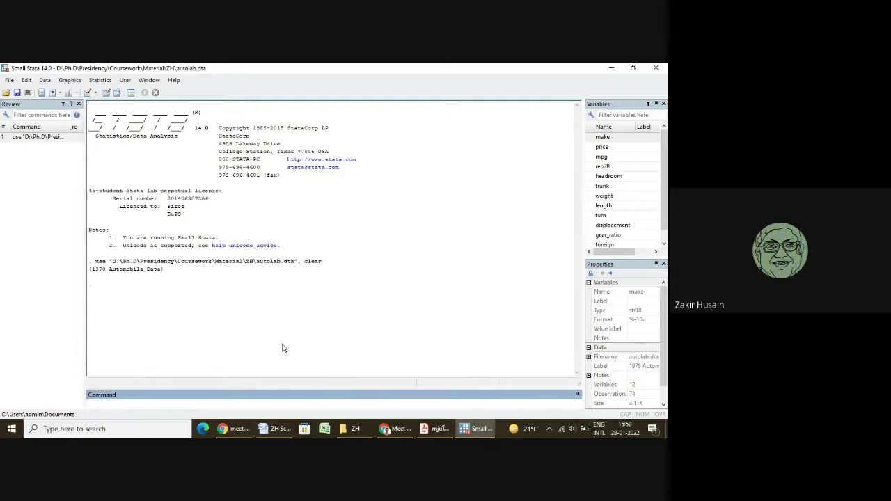
- Examine the properties of the variables price, displacement and make
left_click(603, 148)
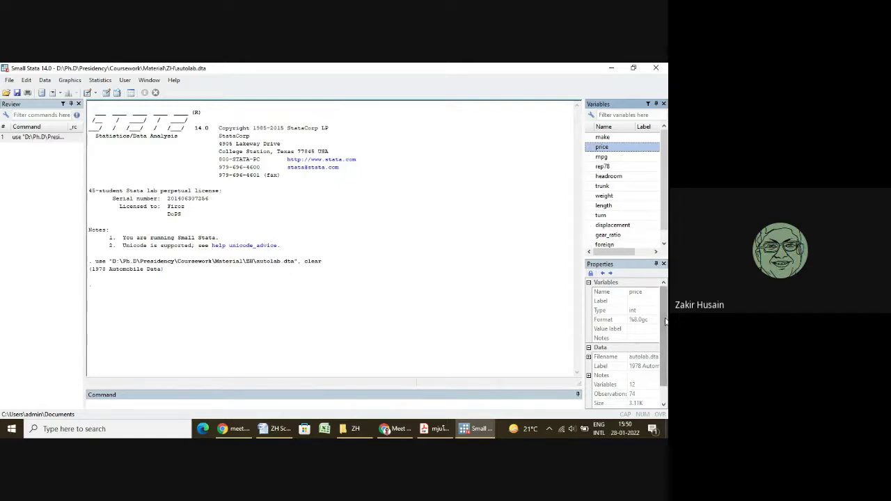
mouse_move(665, 321)
left_mouse_down()
mouse_move(666, 339)
mouse_move(662, 325)
left_mouse_up()
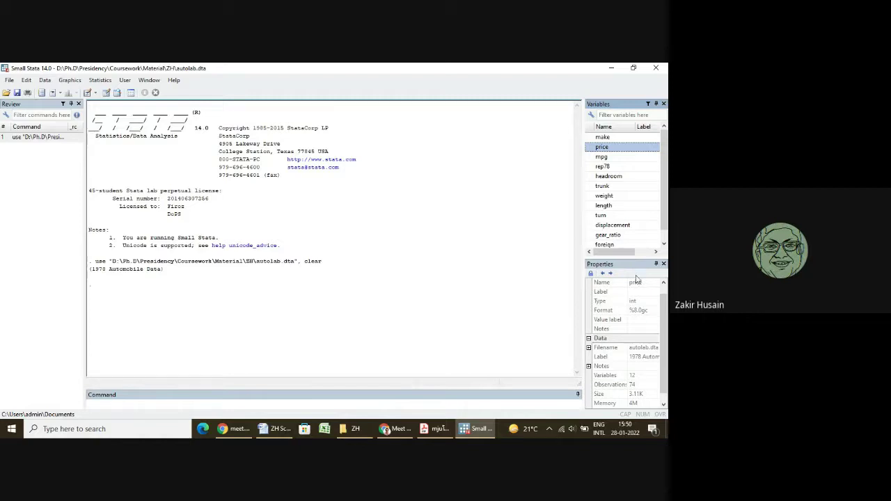
left_click(615, 228)
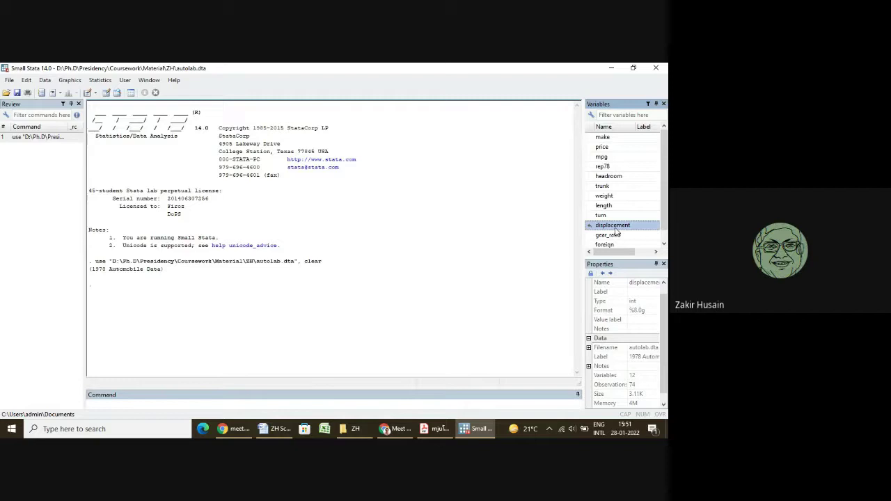
left_click(610, 138)
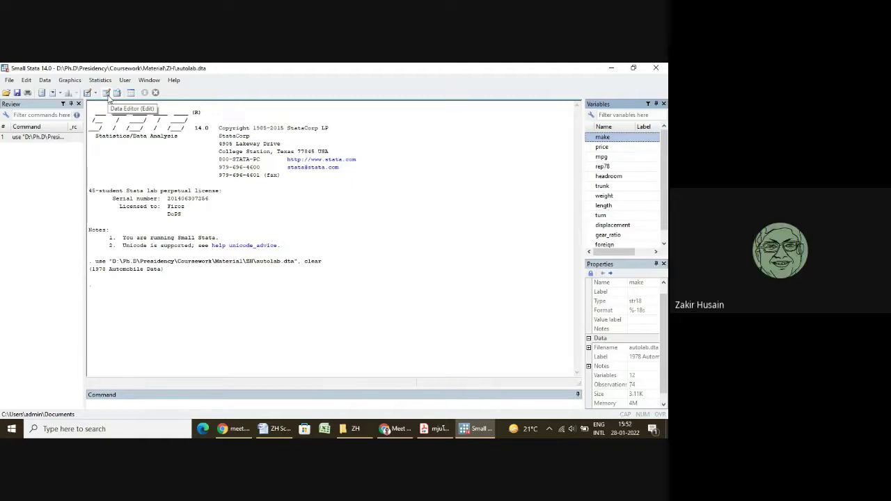
- Open autolab in the Data Editor in edit mode and look through its last observations and variables
left_click(107, 96)
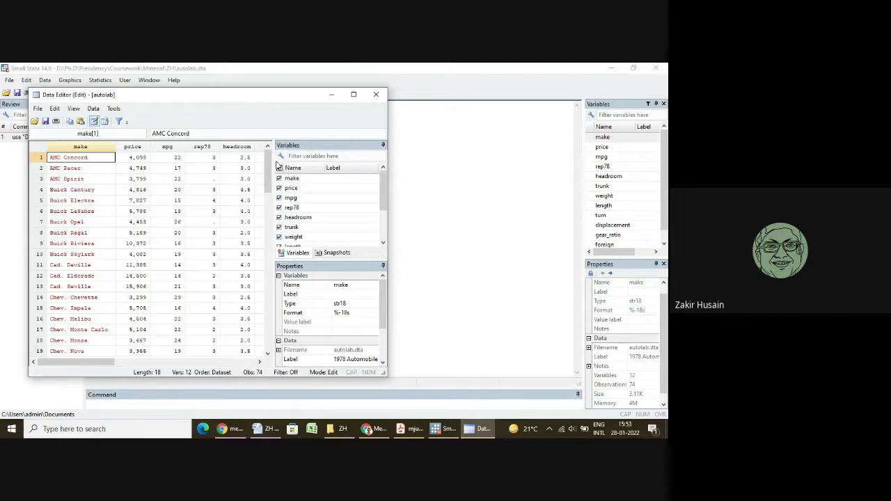
left_click_drag(269, 167, 263, 311)
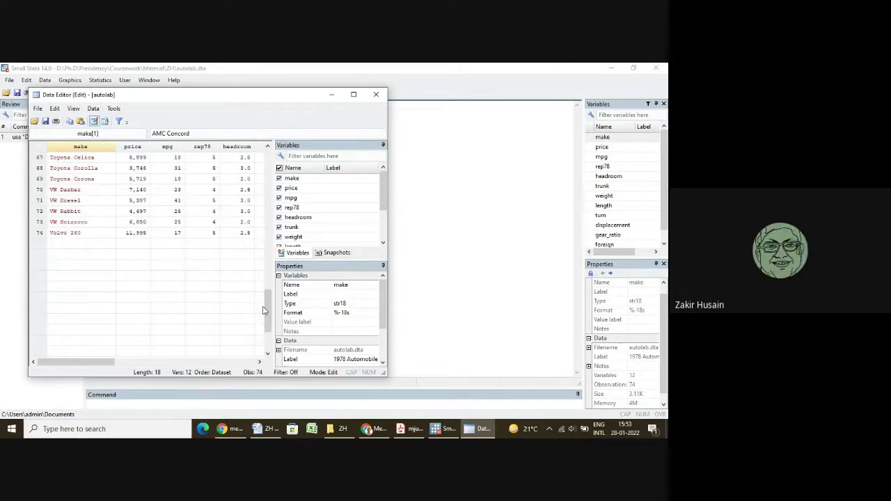
left_click_drag(88, 361, 195, 361)
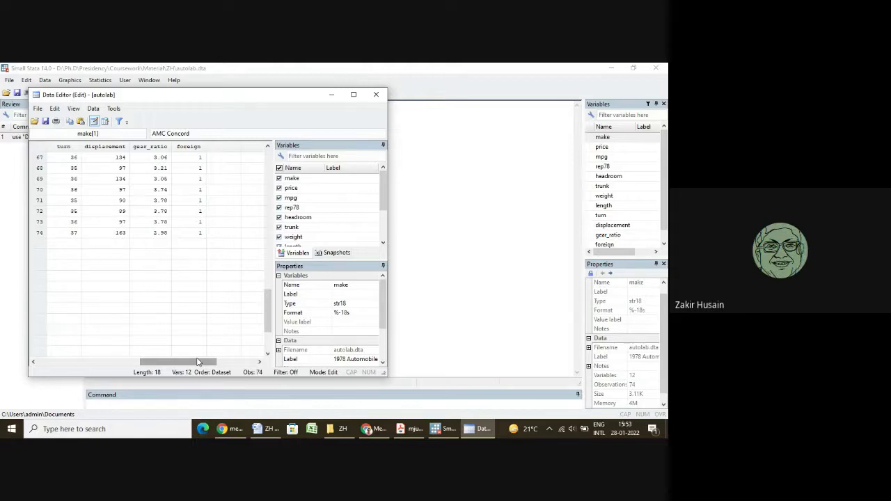
left_click_drag(197, 361, 185, 365)
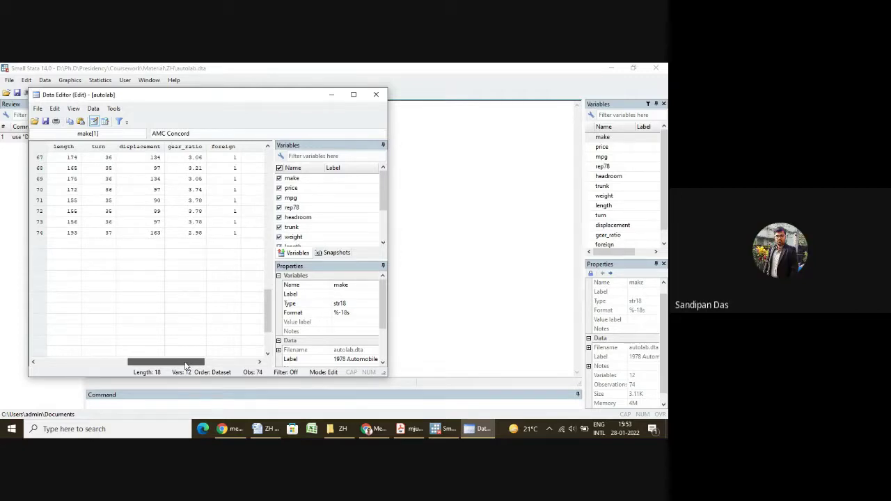
mouse_move(185, 364)
left_mouse_down()
mouse_move(179, 367)
mouse_move(187, 368)
left_mouse_up()
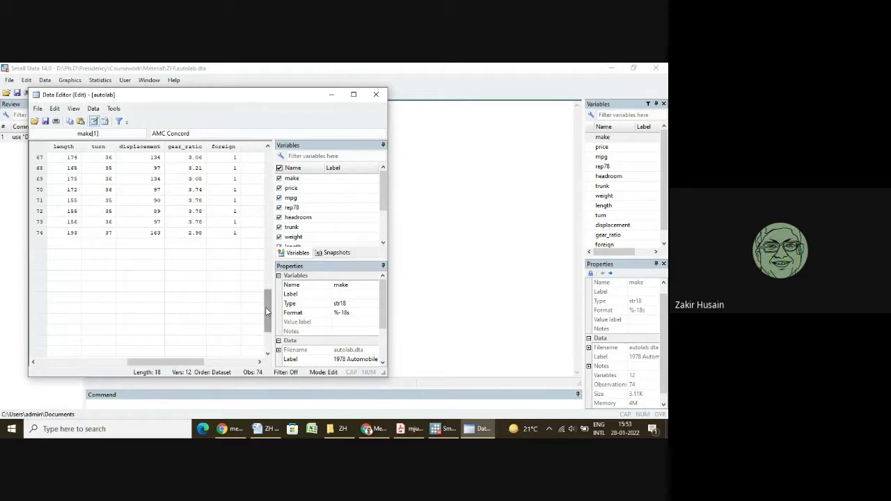
- Set the value of foreign in observation 74 to 2
left_click(224, 147)
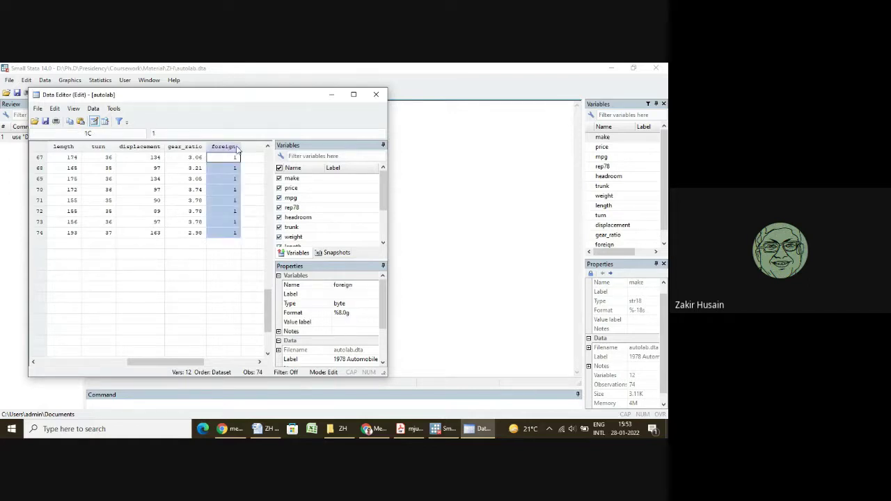
left_click(224, 234)
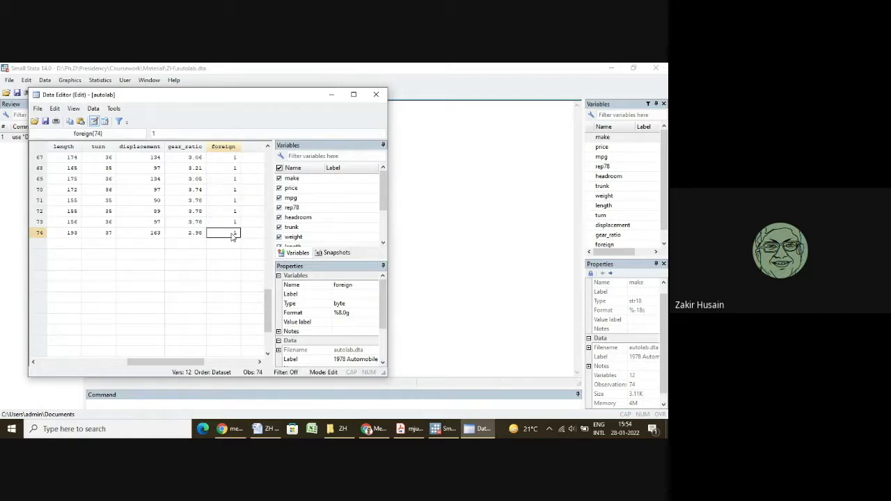
type("2")
key("Return")
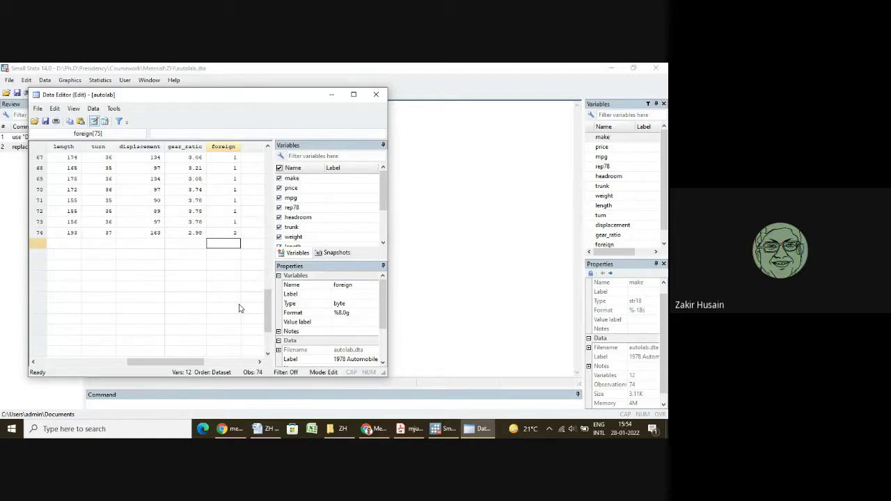
- Set foreign in observation 74 back to 1 and close the Data Editor
left_click(229, 234)
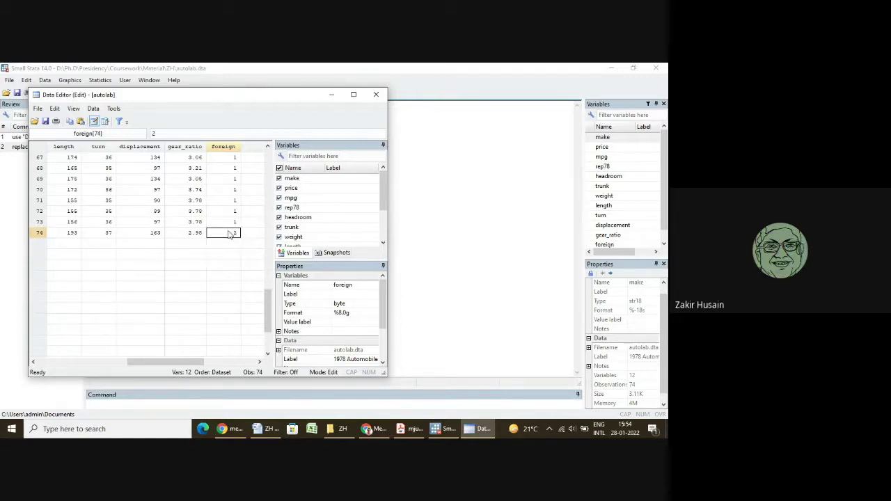
type("1")
key("Return")
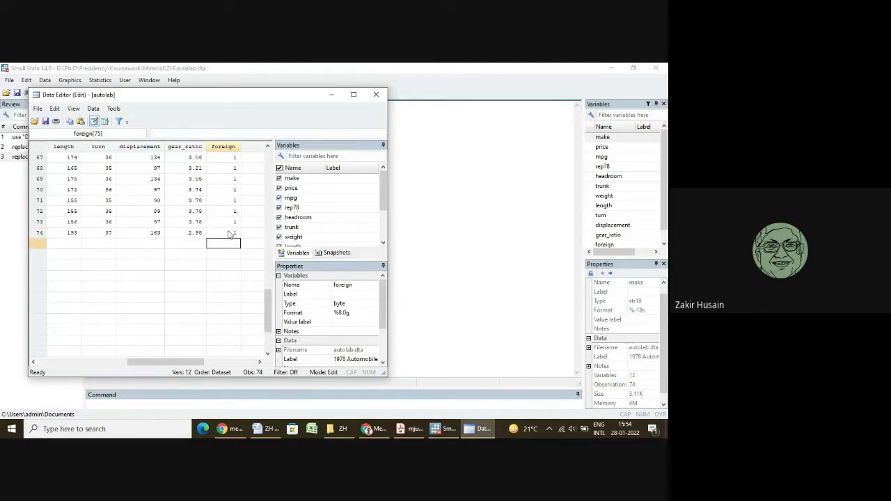
left_click(376, 95)
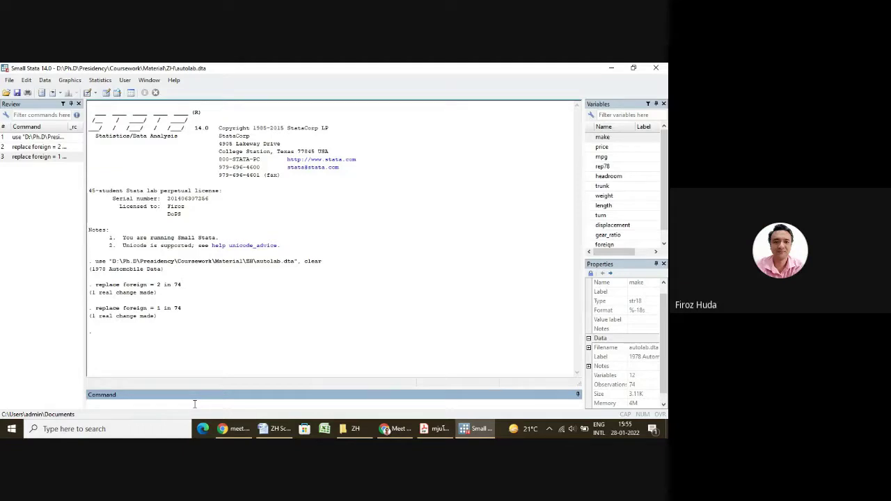
- Recall the most recent replace command without running it, and clear it from the command line
key("Page_Up")
key("Down")
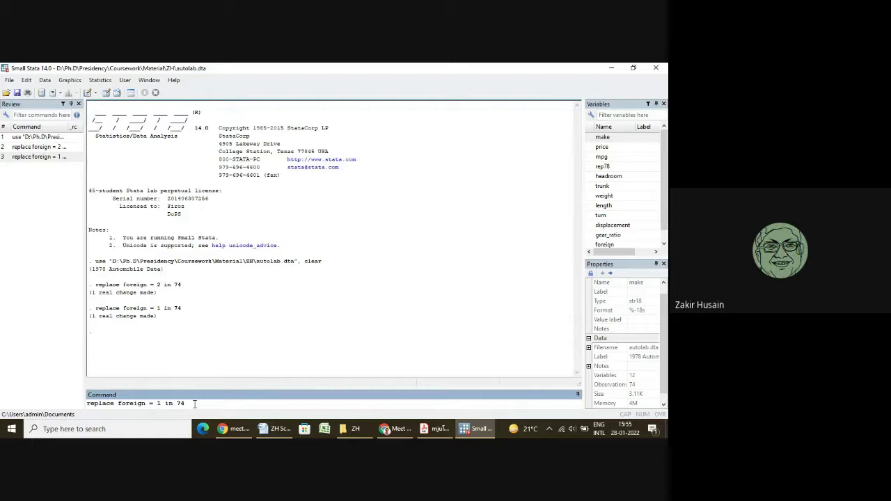
key("BackSpace")
key("BackSpace")
key("BackSpace")
key("BackSpace")
key("BackSpace")
key("BackSpace")
key("BackSpace")
key("BackSpace")
key("BackSpace")
key("BackSpace")
key("BackSpace")
key("BackSpace")
key("BackSpace")
key("BackSpace")
key("BackSpace")
key("BackSpace")
key("BackSpace")
key("BackSpace")
key("BackSpace")
key("BackSpace")
- Enlarge the Command window so it has room for several lines
left_click_drag(256, 387, 257, 349)
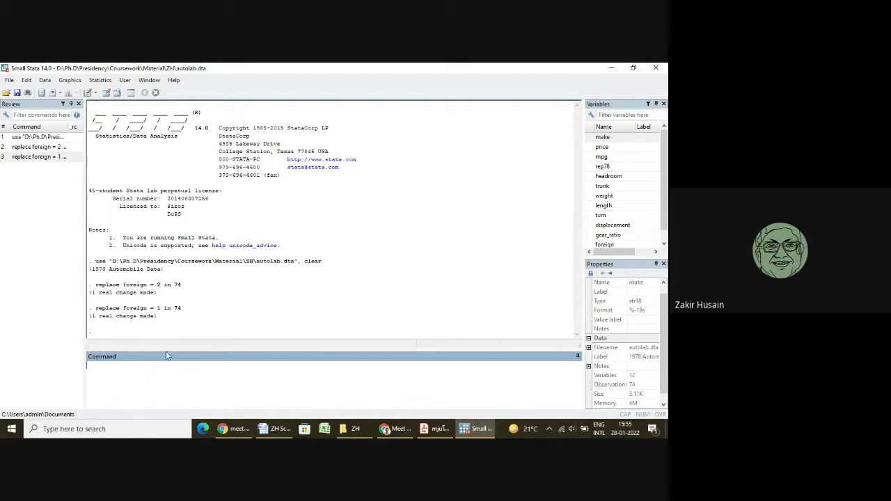
- Bring "replace foreign = 1 in 74" from the command history into the Command window and erase it without running it
left_click(31, 158)
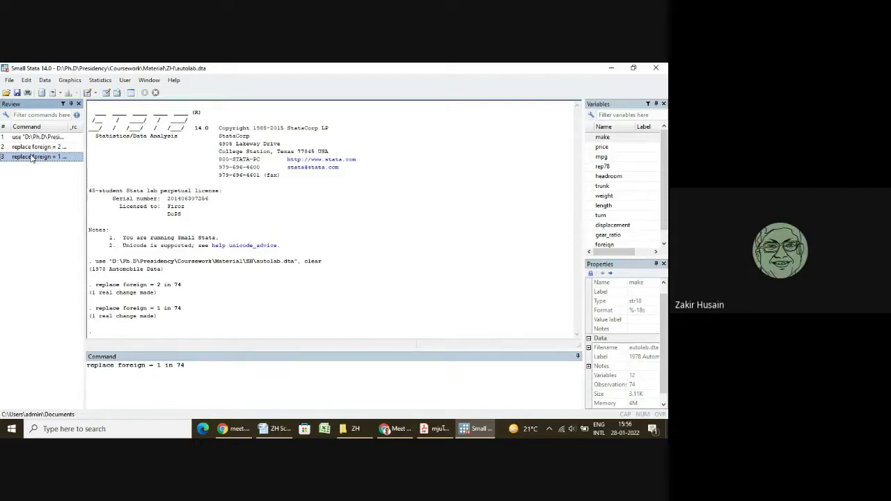
left_click(225, 369)
key("BackSpace")
key("BackSpace")
key("BackSpace")
key("BackSpace")
key("BackSpace")
key("BackSpace")
key("BackSpace")
key("BackSpace")
key("BackSpace")
key("BackSpace")
key("BackSpace")
key("BackSpace")
key("BackSpace")
key("BackSpace")
key("BackSpace")
key("BackSpace")
key("BackSpace")
key("BackSpace")
key("BackSpace")
key("BackSpace")
key("BackSpace")
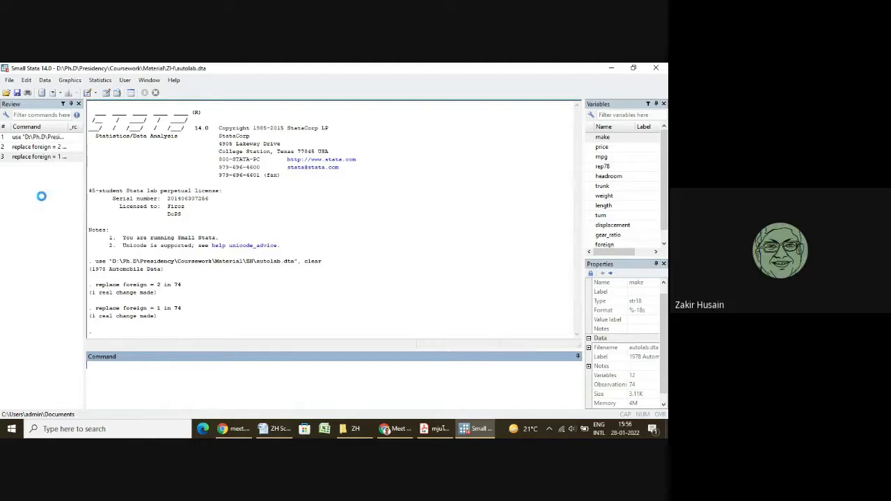
- Save the dataset, replacing the existing autolab.dta file
key("ctrl+s")
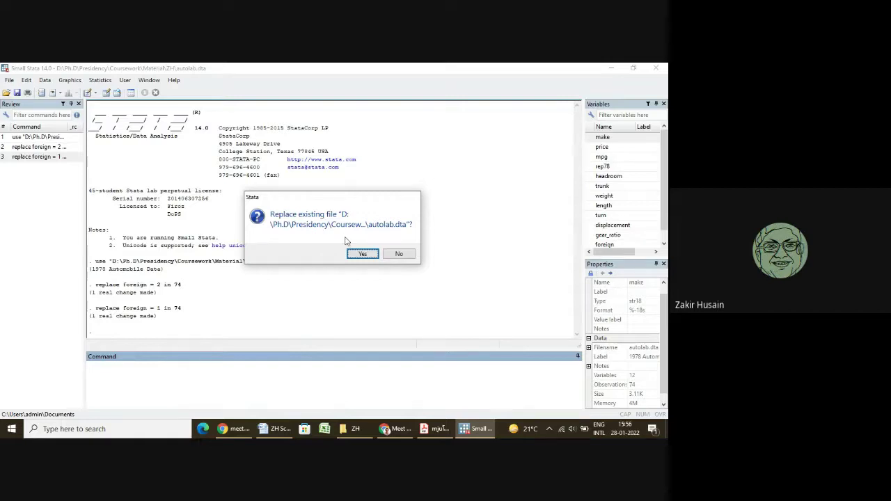
left_click(362, 254)
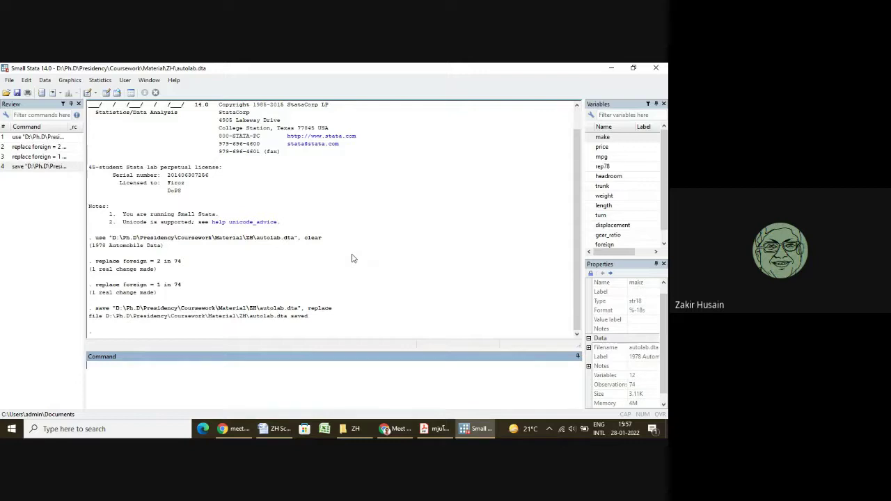
- Save a copy of the dataset under the new name autolab1 in the ZH folder, as Stata Data
left_click(9, 81)
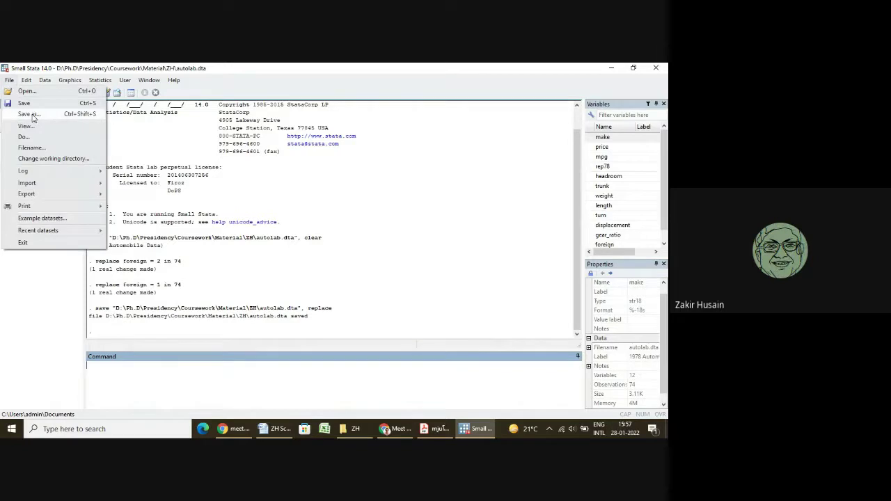
left_click(28, 114)
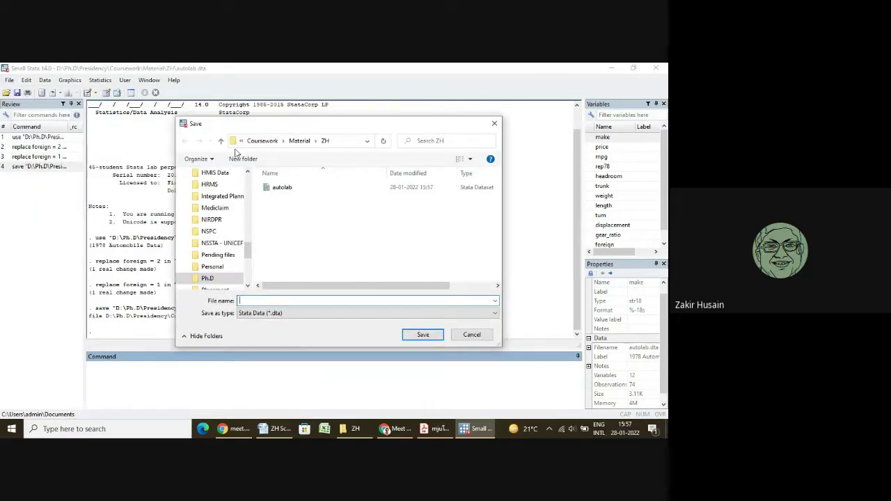
left_click(295, 189)
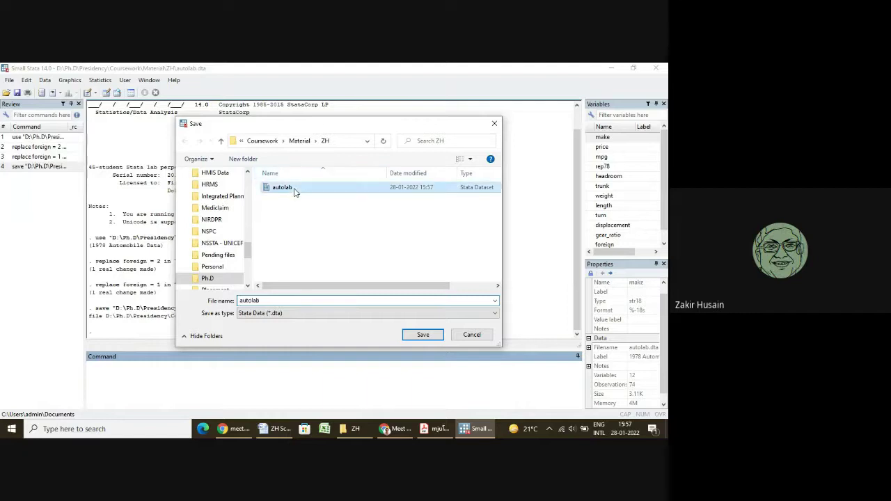
double_click(286, 301)
left_click(286, 300)
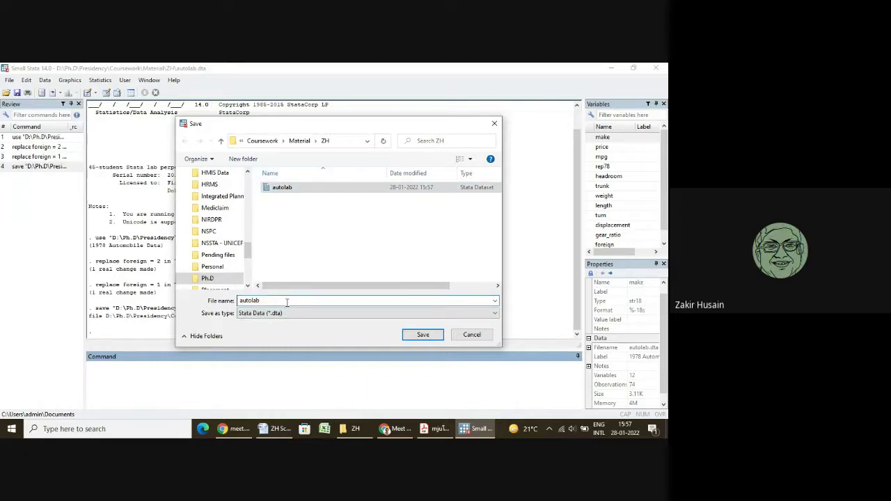
type("1")
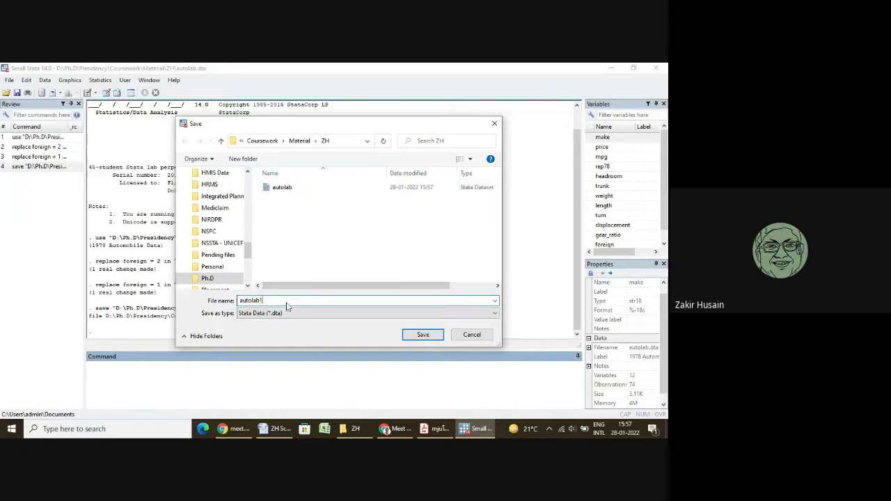
left_click(417, 336)
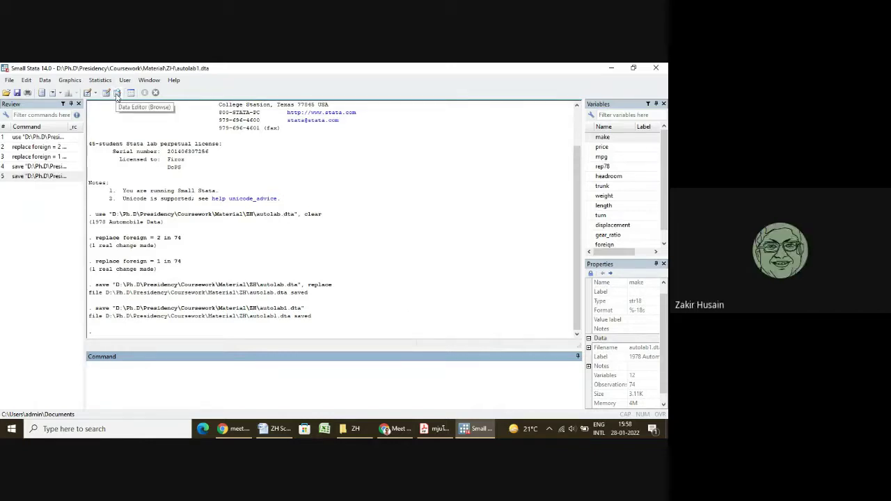
- Browse the autolab1 data read-only, checking the first price value, the rep78 column and its entry in row 3, and close the browser
left_click(117, 94)
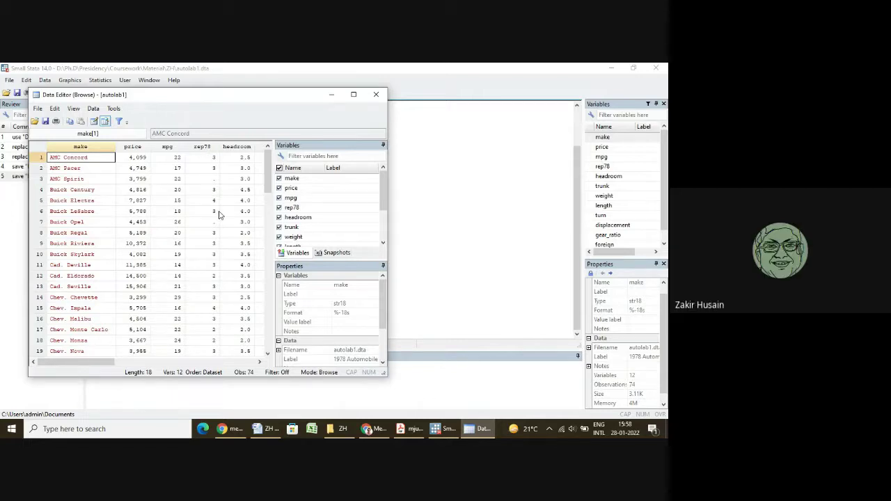
left_click(135, 157)
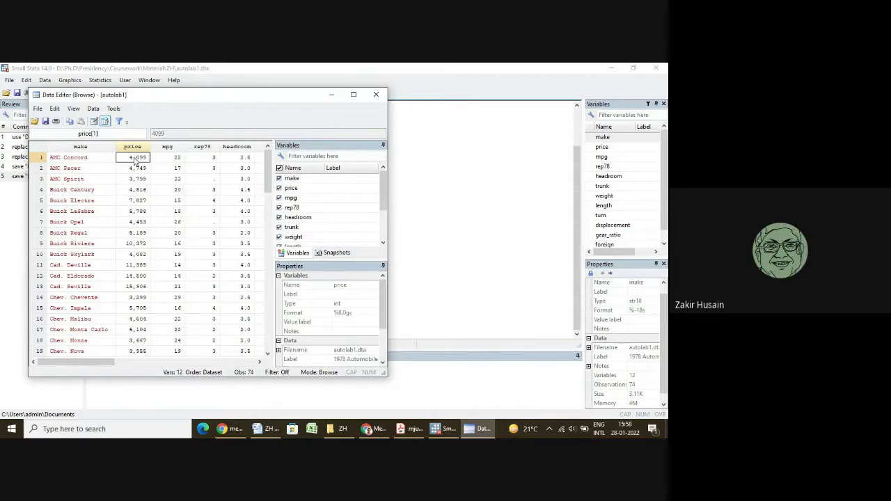
left_click(204, 147)
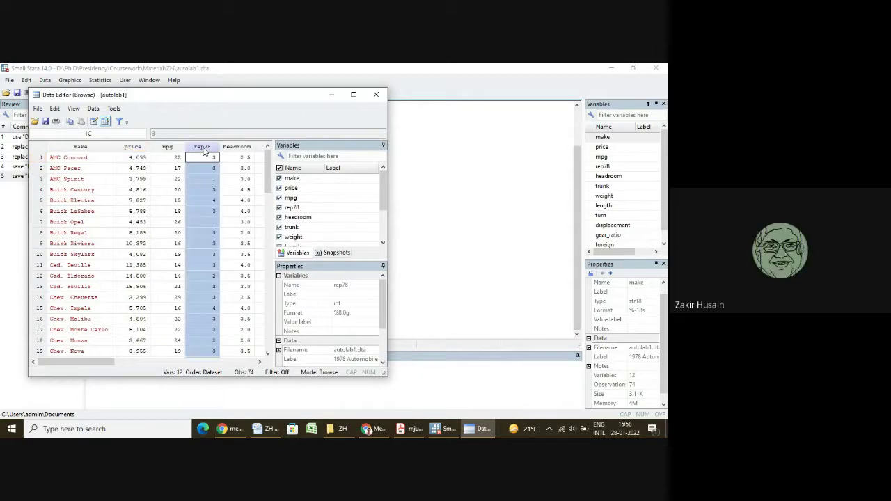
left_click(214, 178)
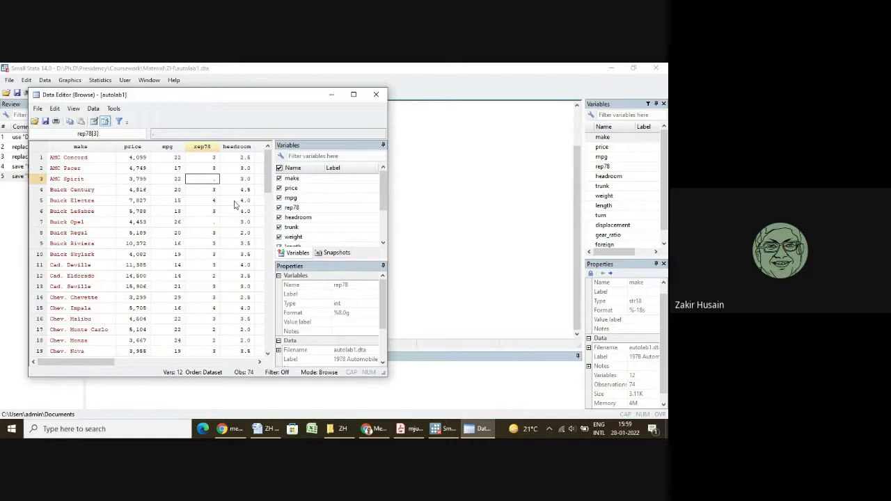
left_click(377, 95)
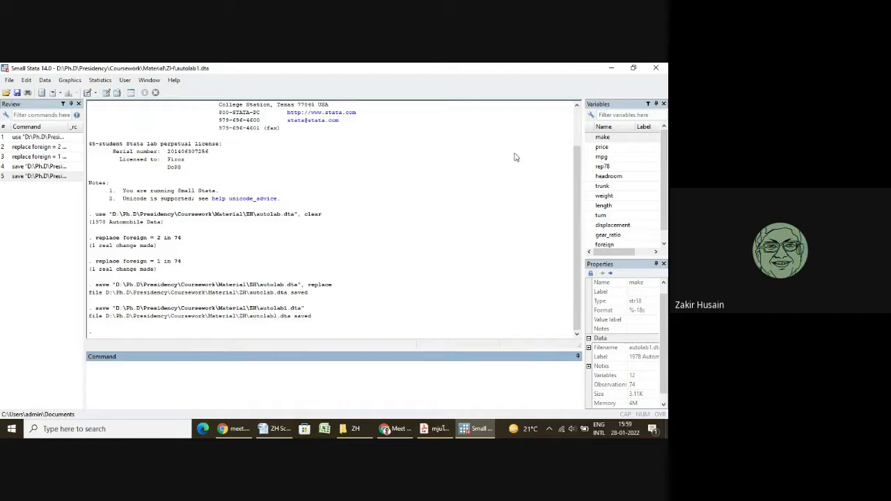
- Check the properties of the weight and trunk variables, and describe the dataset's contents with the command "d"
left_click(605, 197)
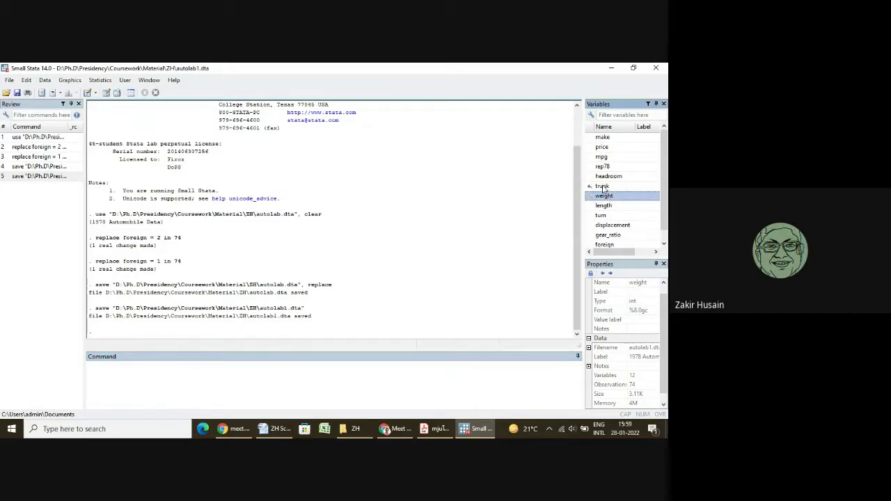
left_click(602, 187)
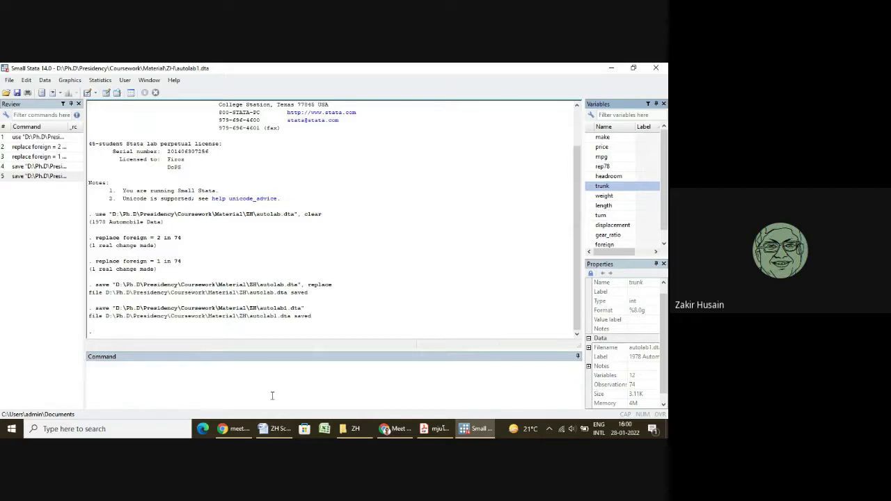
left_click(235, 376)
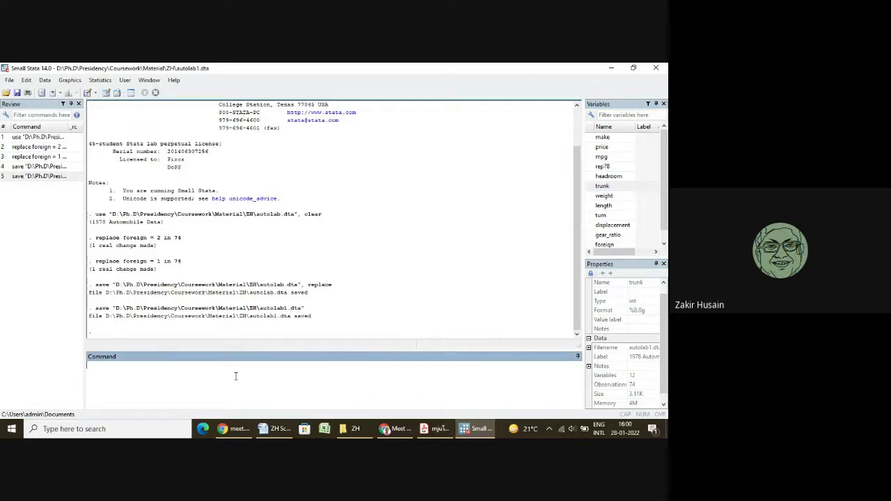
type("d")
key("Return")
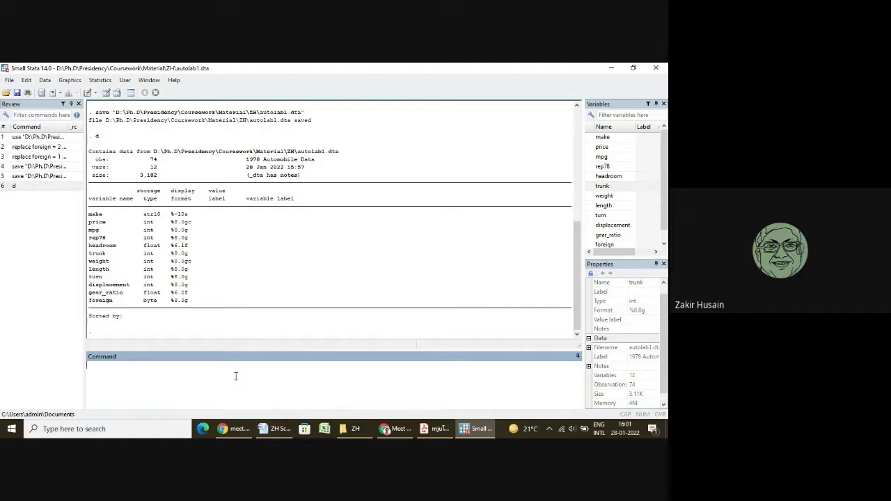
- View the whole dataset with the command "brow" and close the data browser
type("brow")
key("Return")
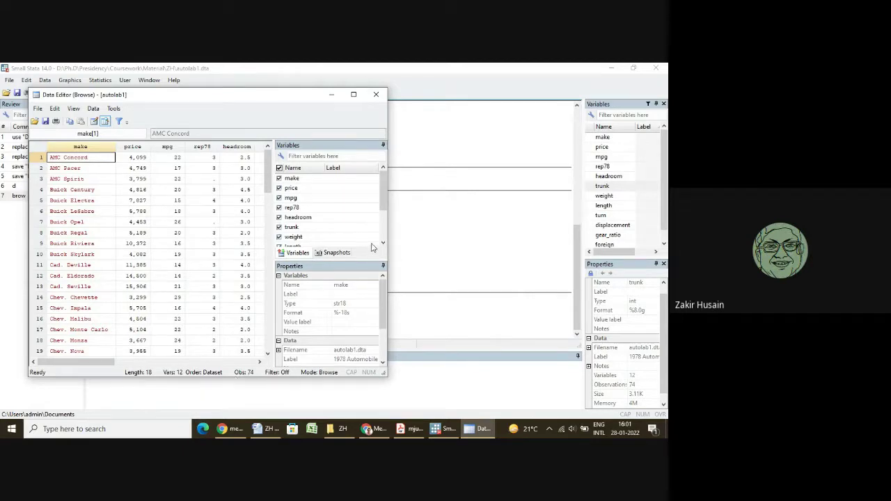
left_click(376, 95)
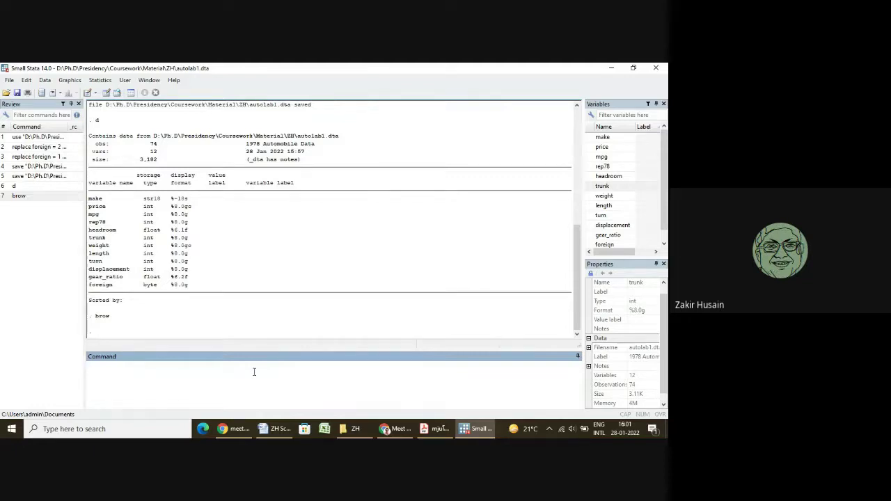
- Reuse the last command to browse only two variables with "brow make price", and close the data browser
key("Page_Up")
type("make price")
key("Return")
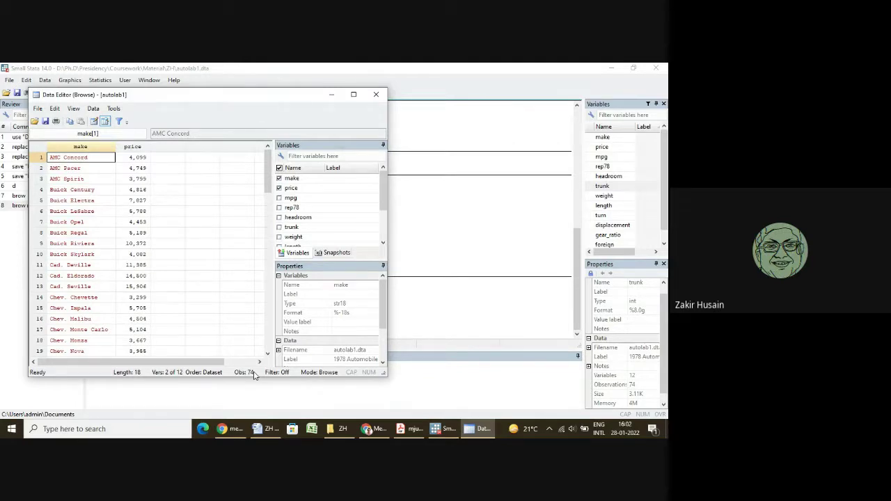
left_click(376, 94)
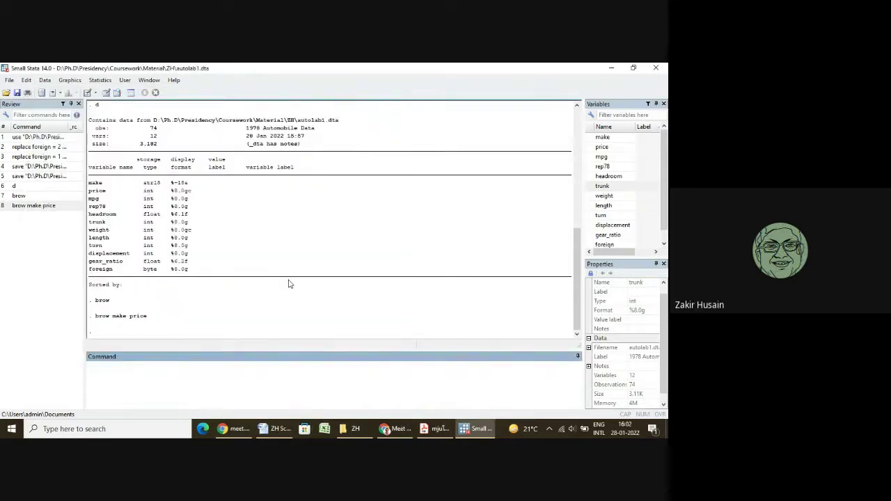
- Open the dataset for editing with the command "edit" and set rep78 to 4 for AMC Pacer in row 2
type("edit")
key("Return")
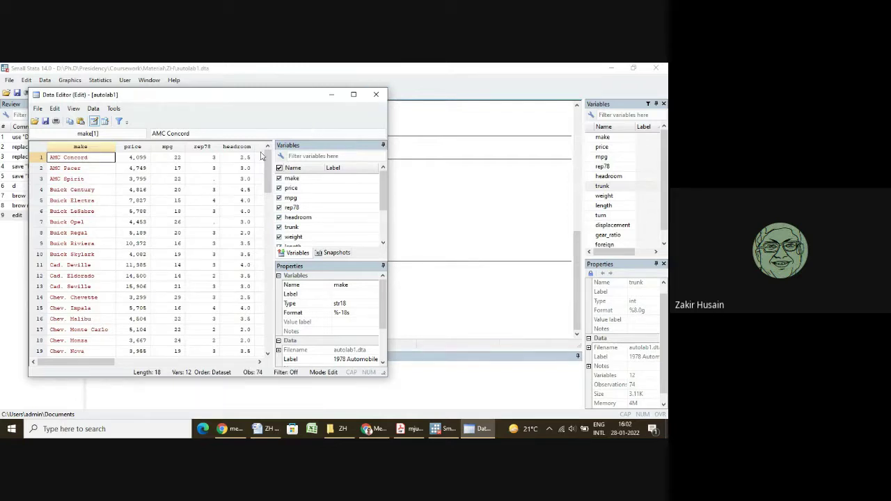
left_click(205, 169)
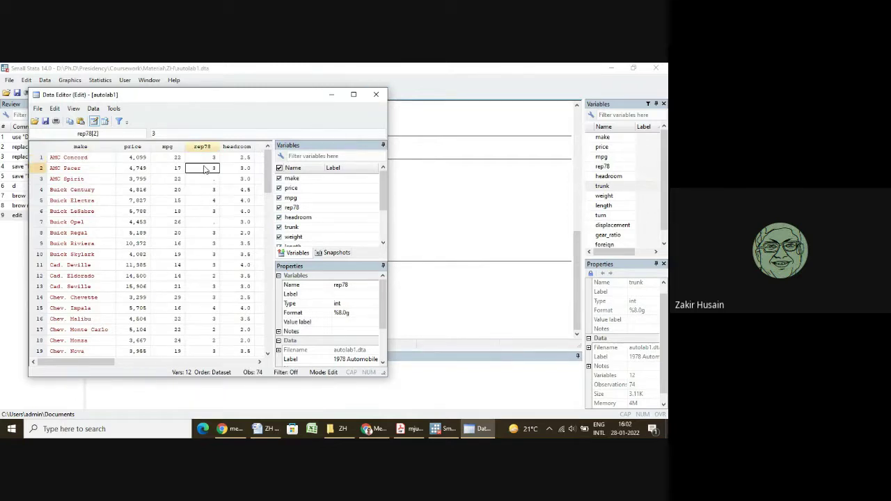
type("4")
key("Return")
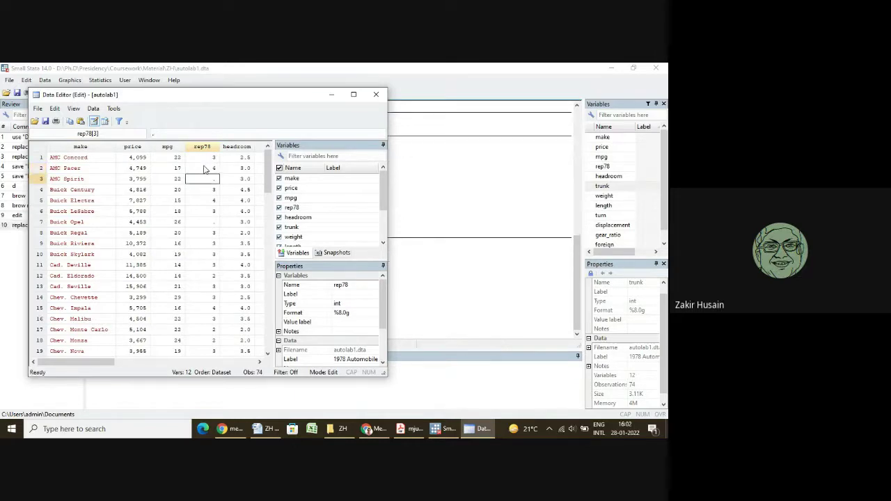
- Set rep78 for AMC Pacer back to 3 and close the data editor
left_click(213, 172)
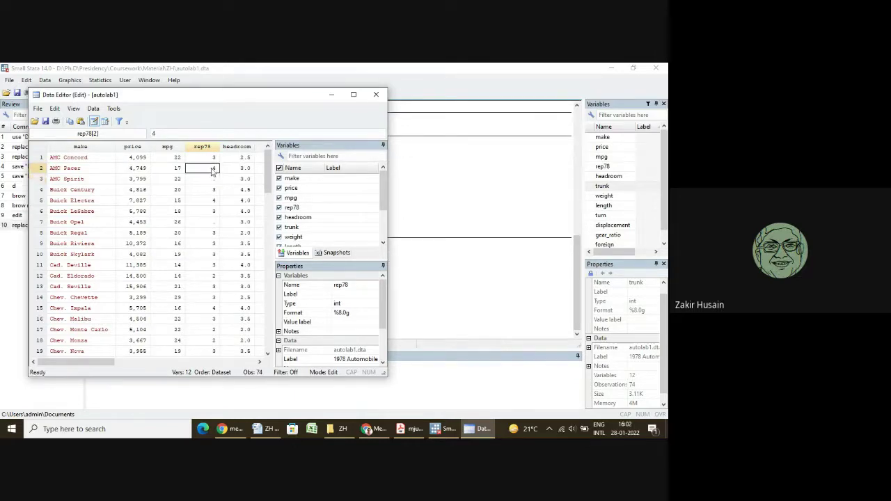
type("3")
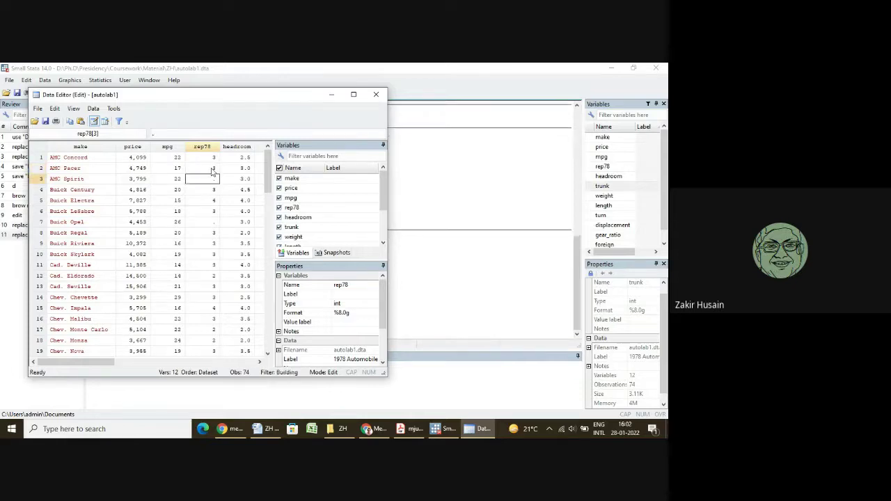
key("Return")
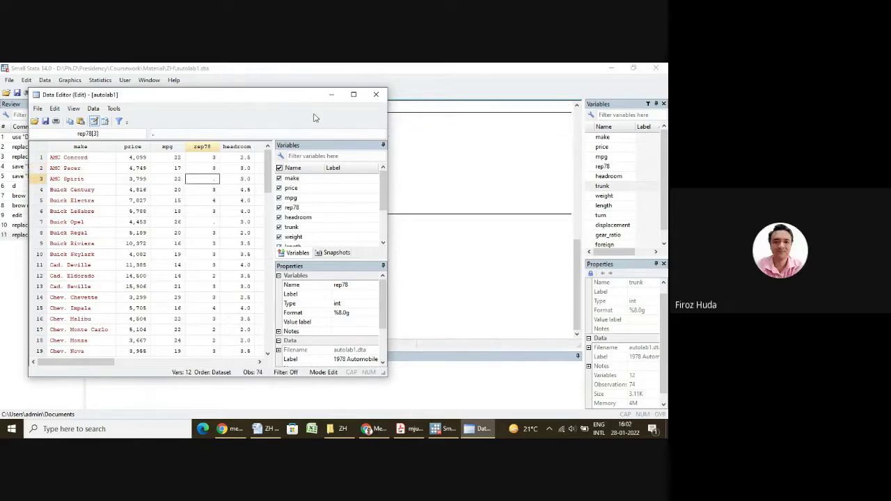
left_click(377, 93)
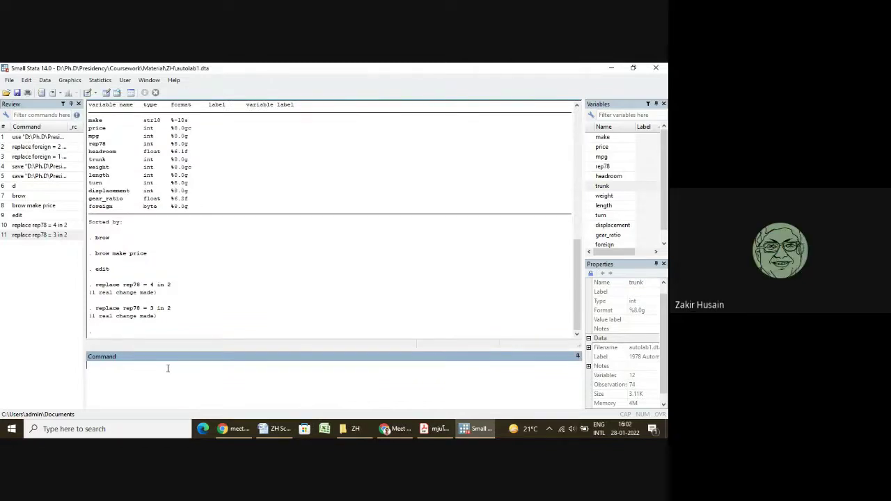
- Recall the edit command, extend it to "edit price", review the price values through the last observation, and close the editor
key("Page_Up")
key("Page_Up")
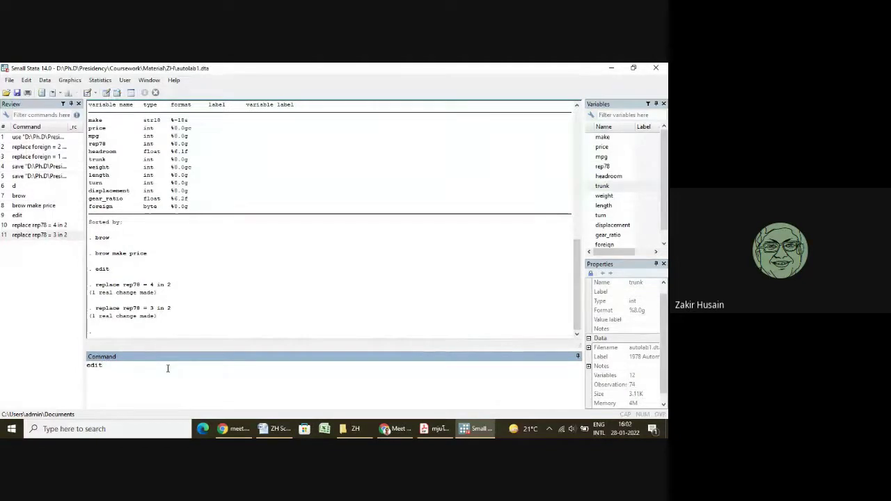
type("price")
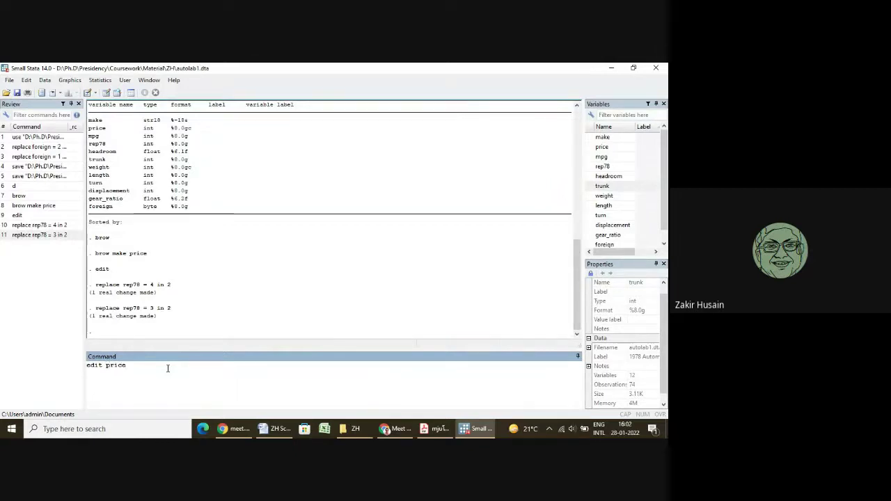
key("Return")
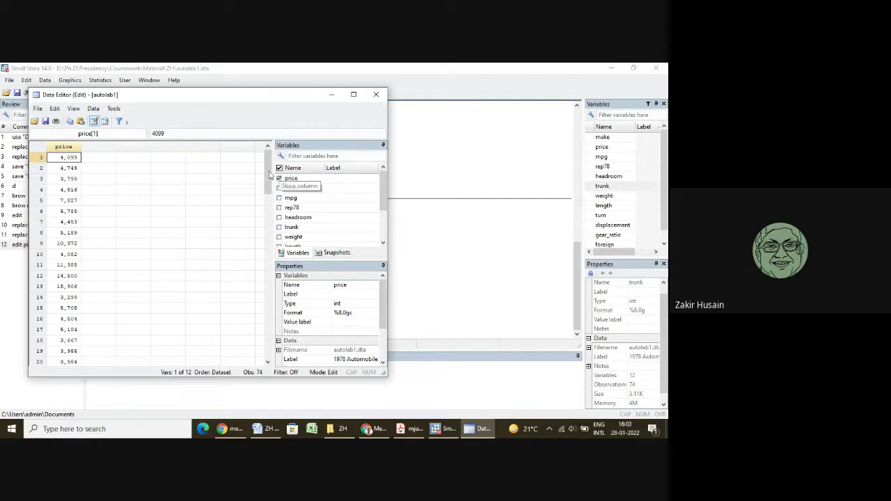
left_click_drag(266, 174, 277, 323)
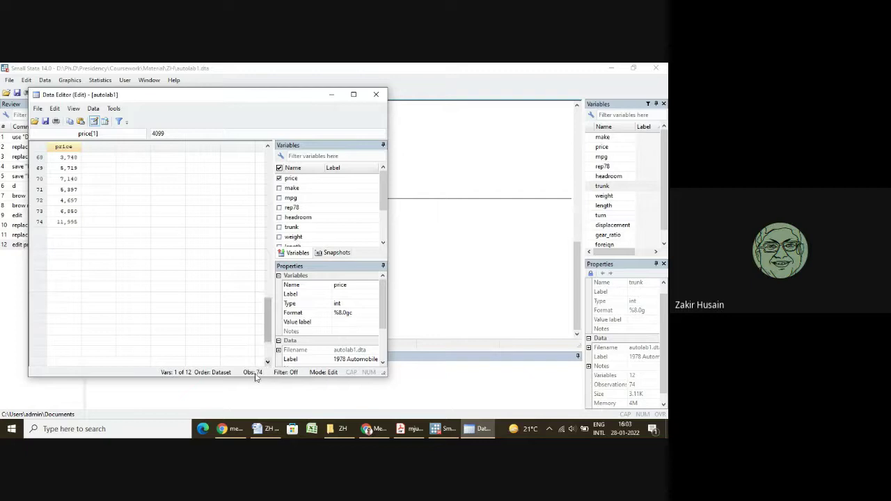
left_click(376, 94)
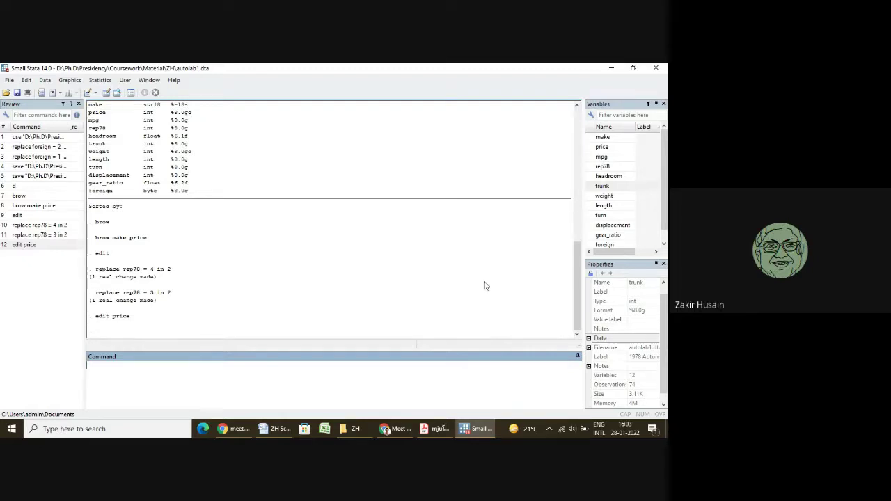
- Review the earlier output in the Results window and open only the rep78 variable for editing with "edit rep78"
left_click_drag(579, 296, 574, 285)
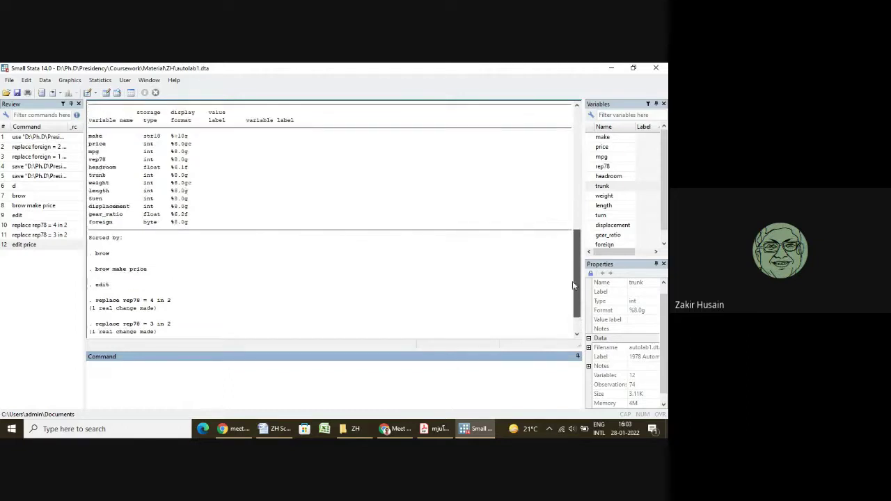
scroll(574, 281, "up", 7)
scroll(574, 282, "down", 6)
scroll(574, 282, "down", 2)
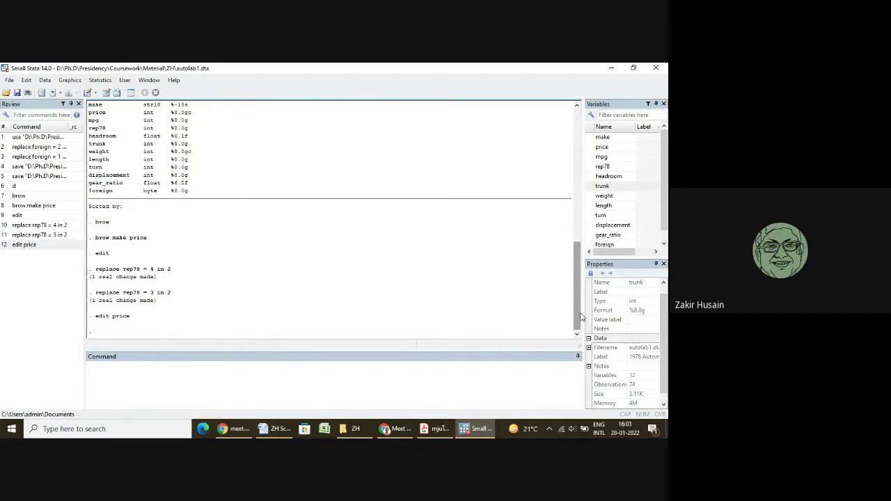
left_click(409, 366)
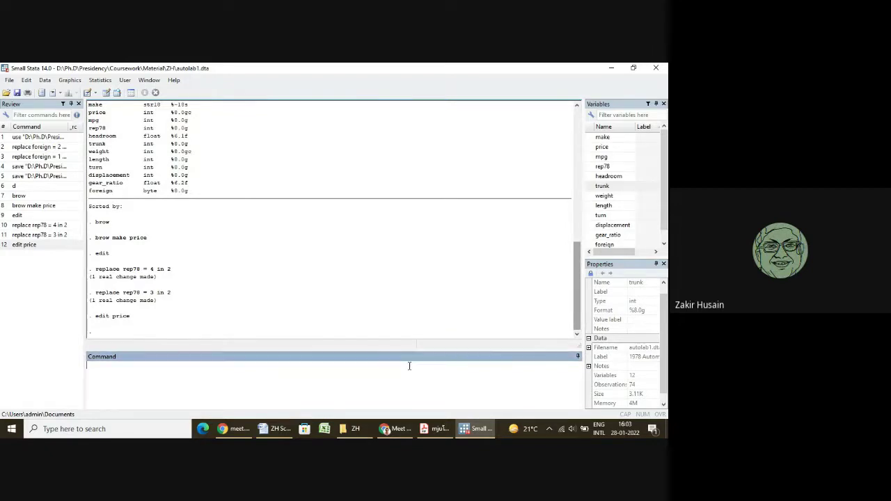
type("edit rep78")
key("Return")
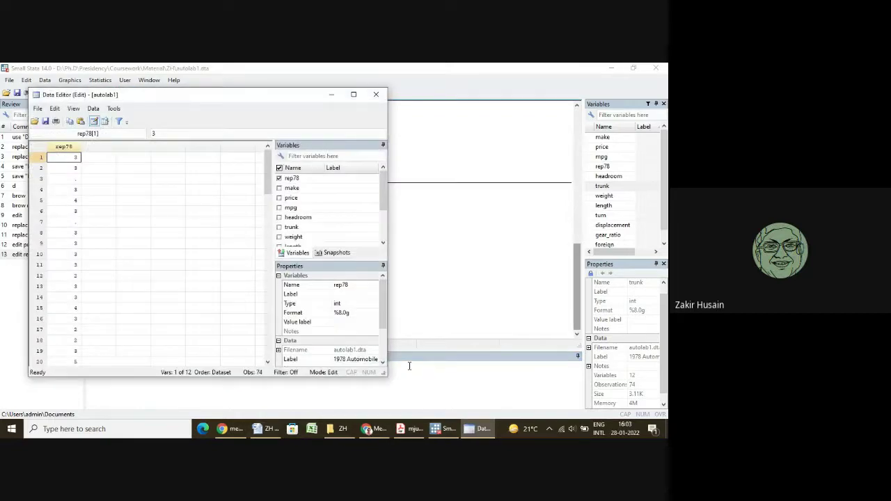
- Set the first observation of rep78 to 4 in the data editor
key("Down")
key("Down")
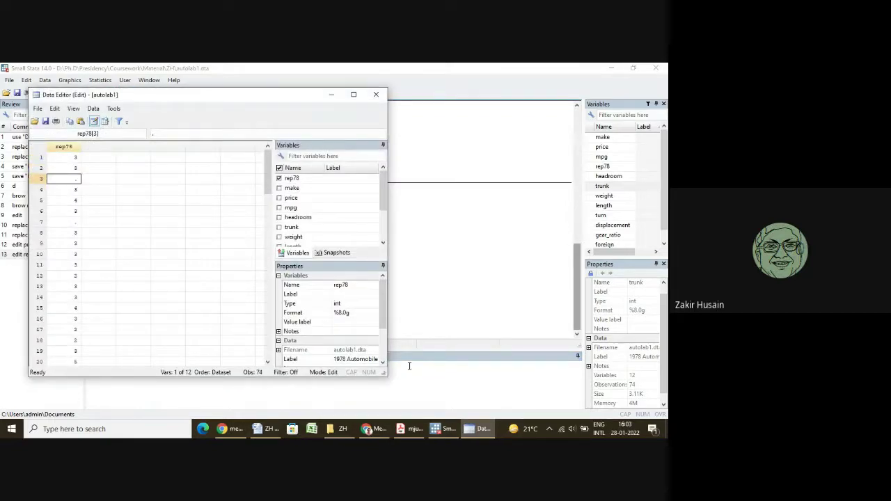
key("Up")
key("Up")
type("4")
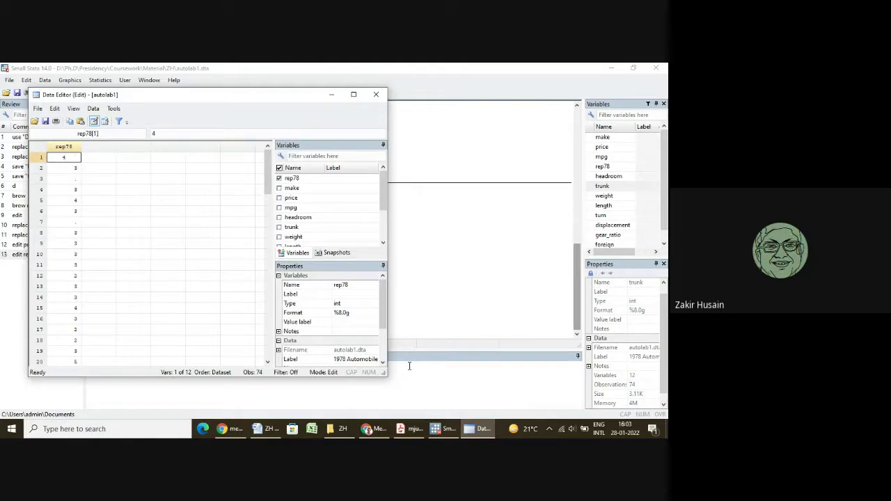
key("BackSpace")
type("4")
key("Return")
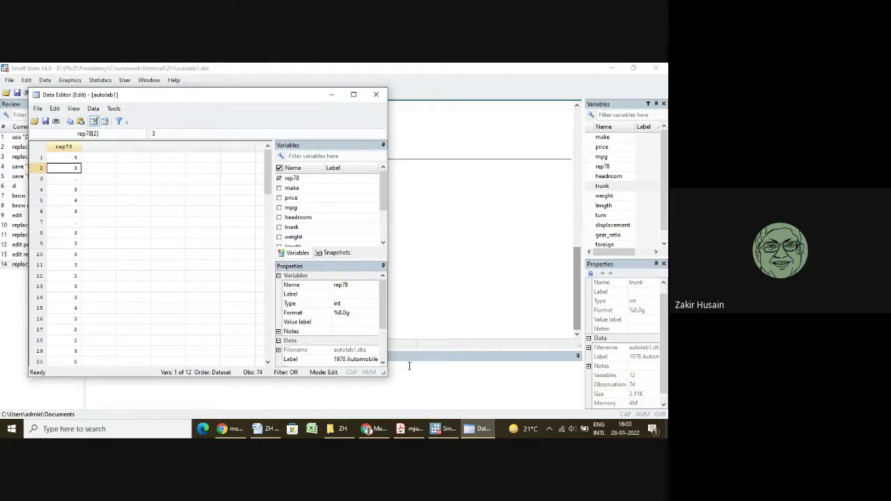
- Enter 9 as the rep78 value of the first observation and close the data editor
key("Up")
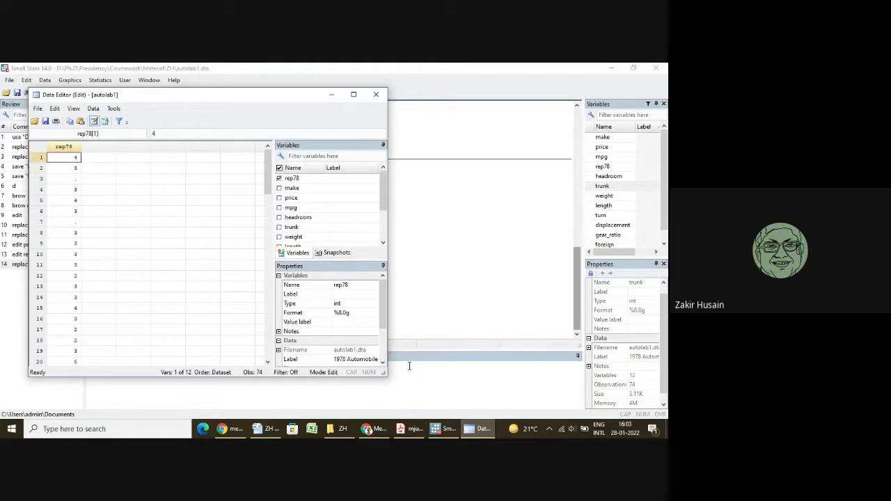
type("9")
key("Return")
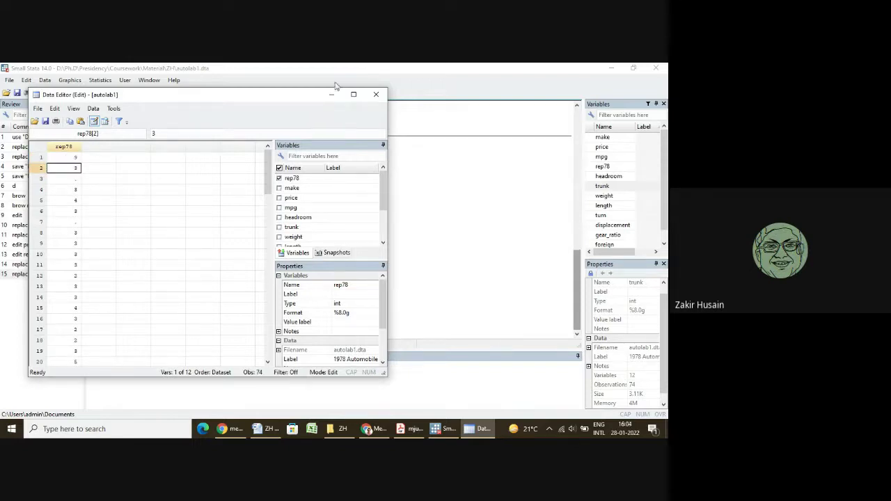
left_click(378, 100)
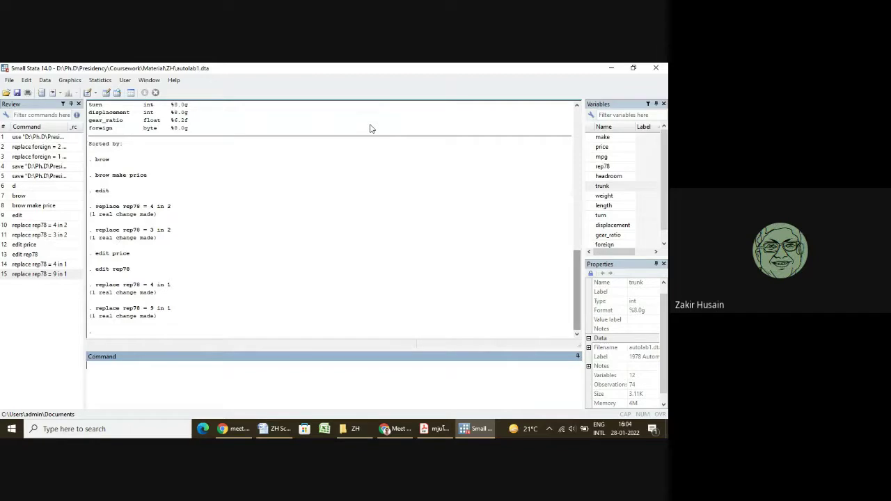
- Recall the command "replace rep78 = 9 in 1" from the command history and clear it again without running it
left_click(49, 275)
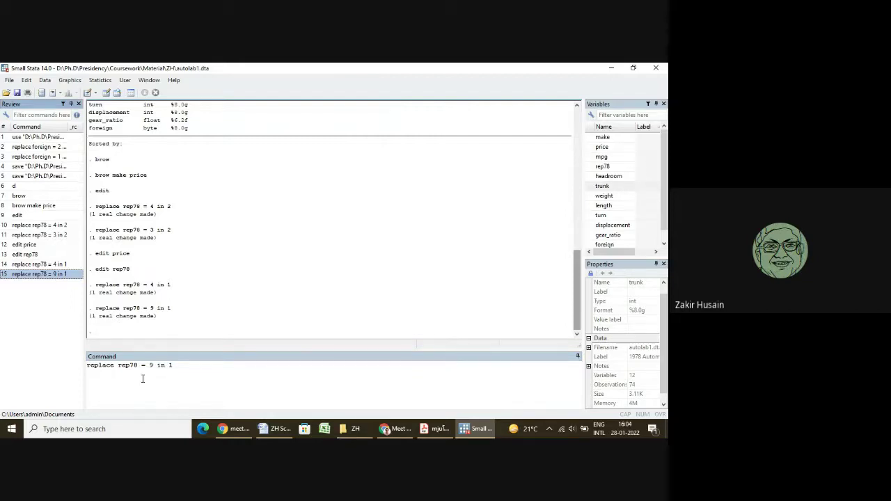
left_click(192, 368)
key("BackSpace")
key("BackSpace")
key("BackSpace")
key("BackSpace")
key("BackSpace")
key("BackSpace")
key("BackSpace")
key("BackSpace")
key("BackSpace")
key("BackSpace")
key("BackSpace")
key("BackSpace")
key("BackSpace")
key("BackSpace")
key("BackSpace")
key("BackSpace")
key("BackSpace")
key("BackSpace")
key("BackSpace")
key("BackSpace")
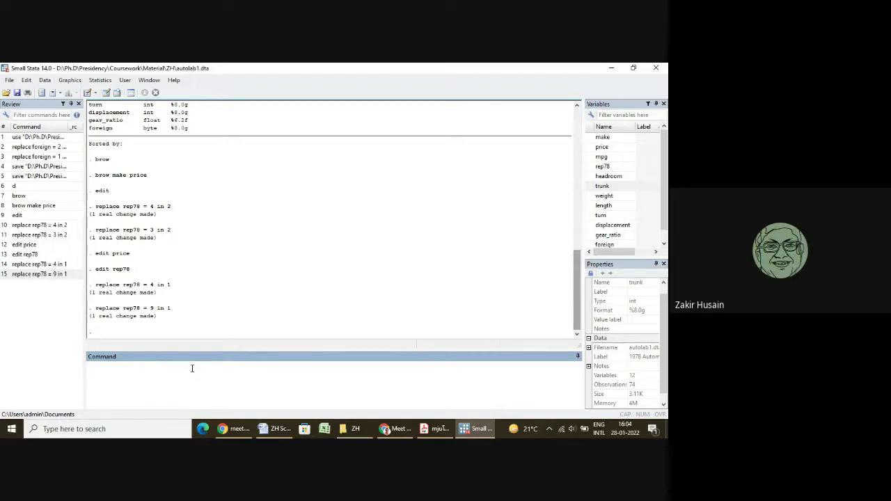
- Recall the edit rep78 command, extend it to "edit rep78 if rep78==9" and run it
left_click(50, 275)
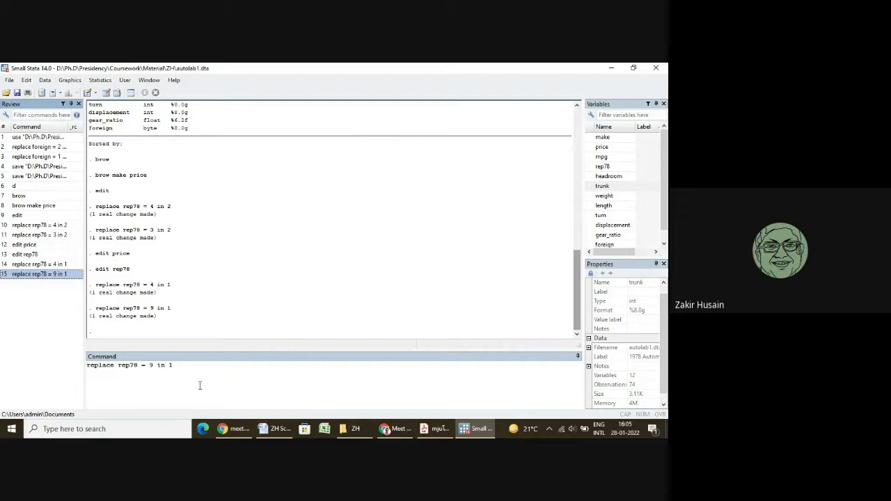
left_click(31, 255)
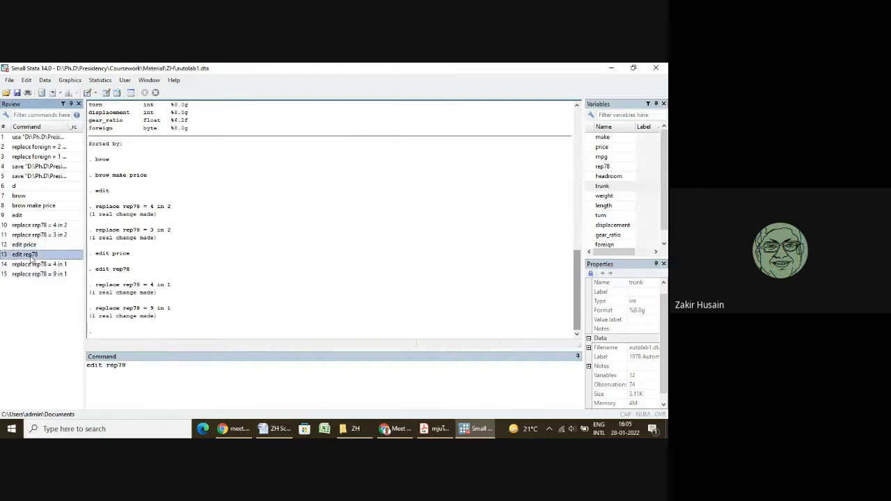
left_click(181, 367)
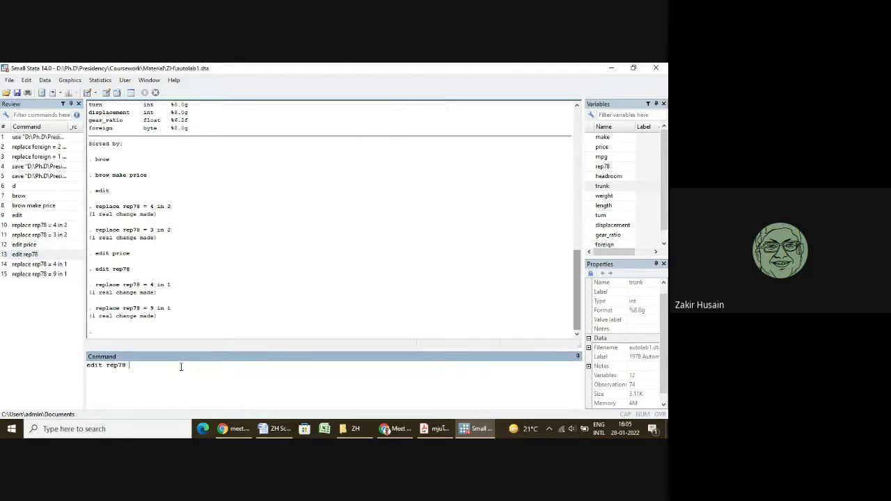
type("if rep78=")
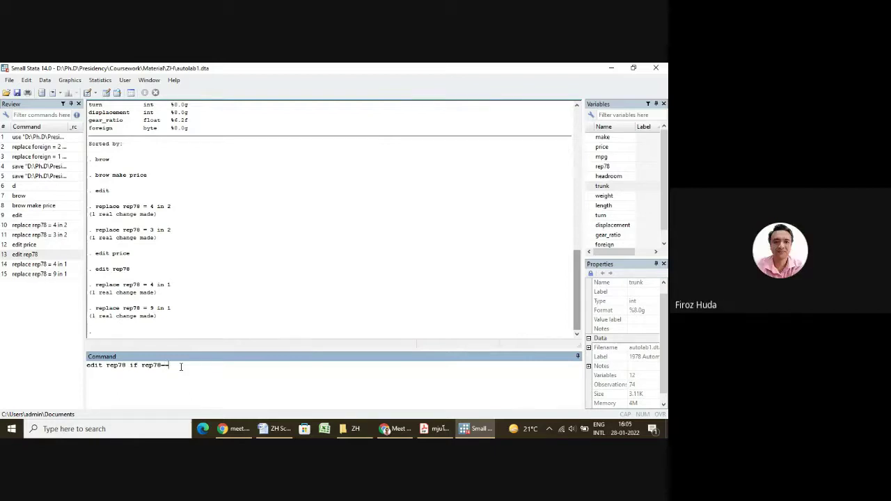
type("=")
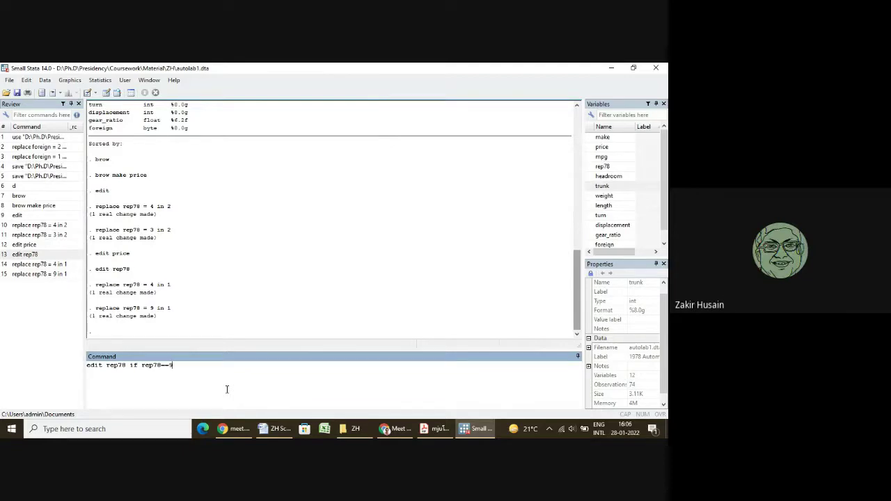
key("Return")
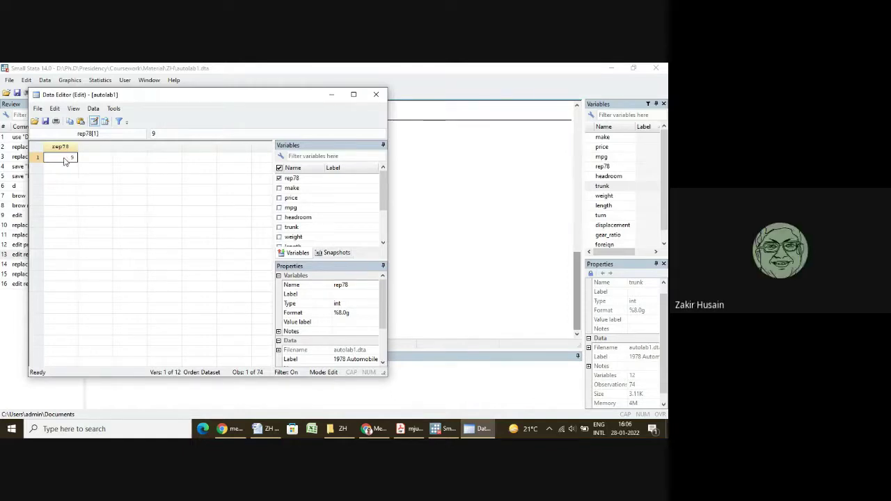
- Replace the filtered rep78 value with 3 and close the data editor
type("3")
key("Return")
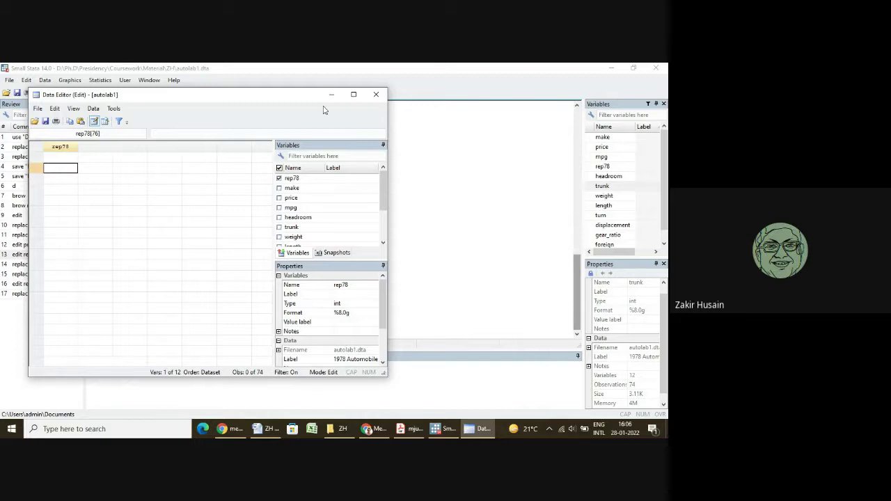
left_click(375, 95)
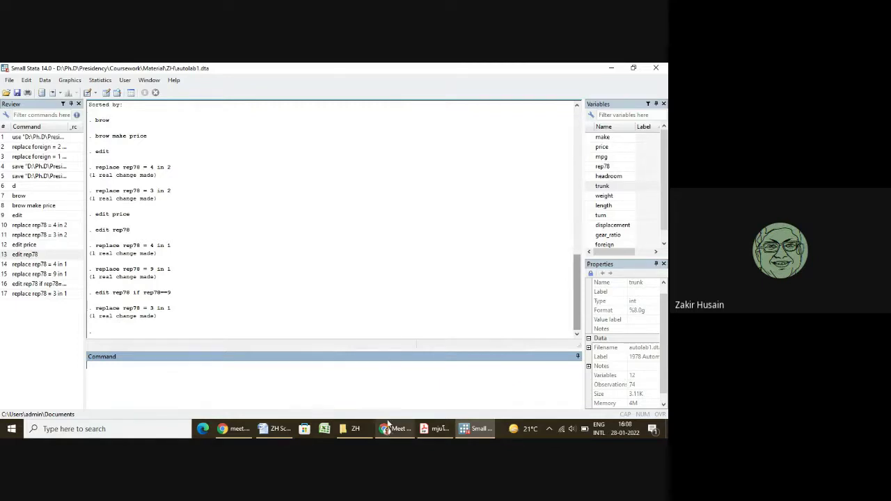
- Check the Google Meet call window and return to Stata
mouse_move(388, 421)
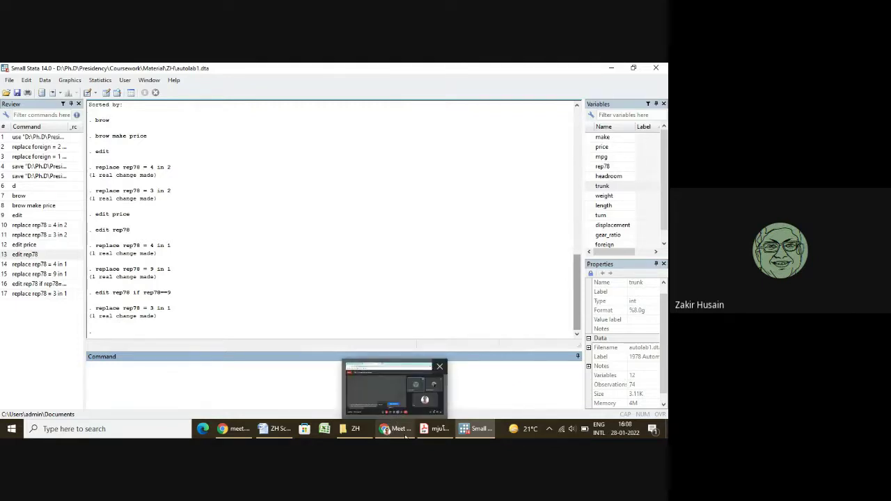
left_click(401, 427)
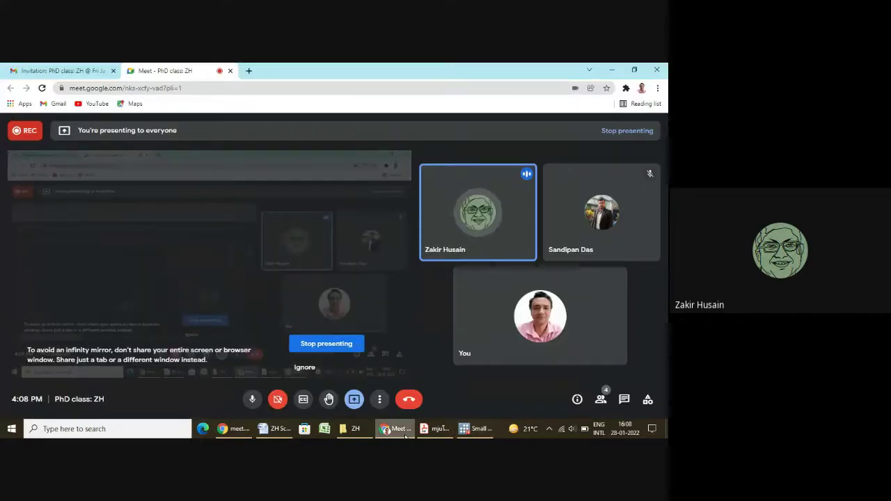
left_click(489, 431)
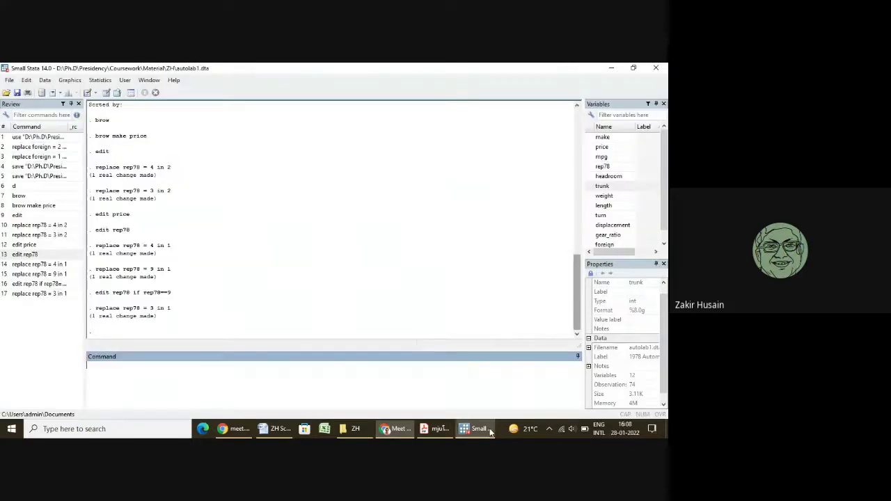
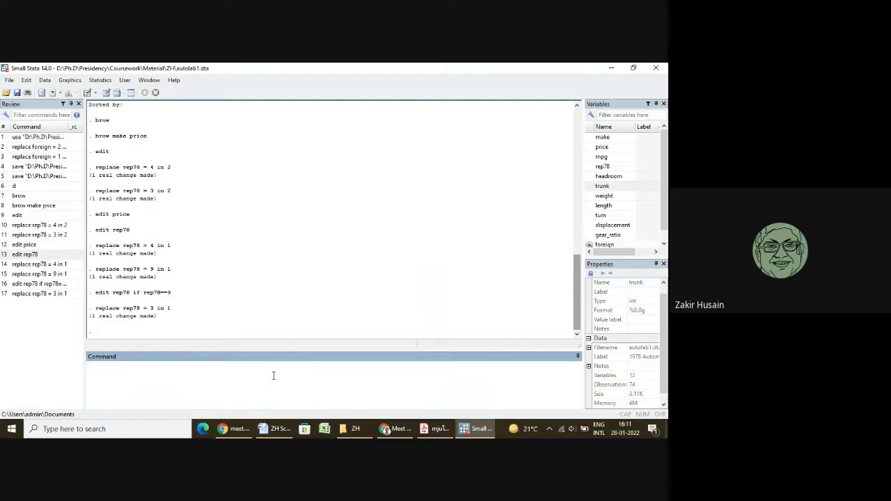
- Rename the variable gear_ratio with the command "ren gear_ratio gearratio"
type("re")
type("n")
left_click(610, 237)
double_click(609, 236)
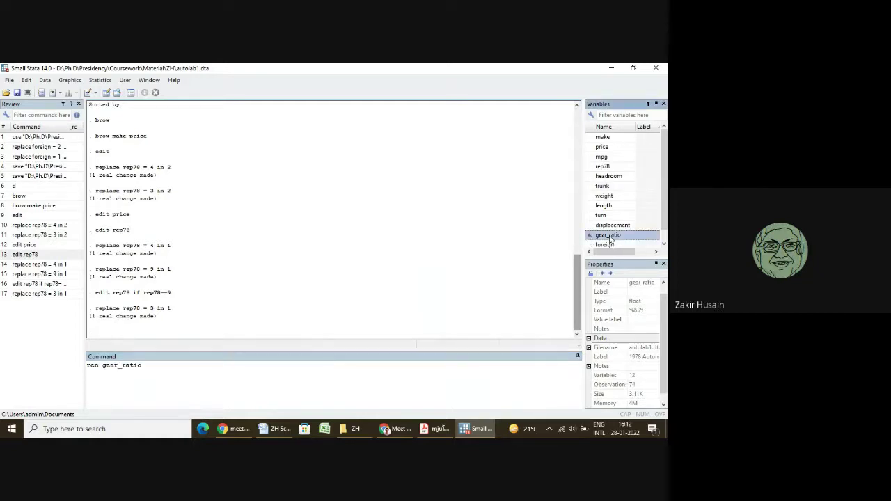
left_click(157, 369)
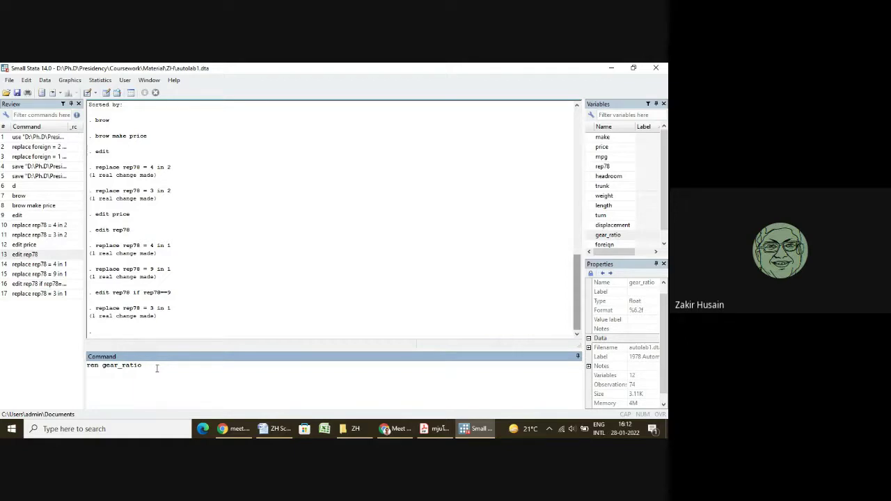
type("g")
key("BackSpace")
type("gearratio")
key("Return")
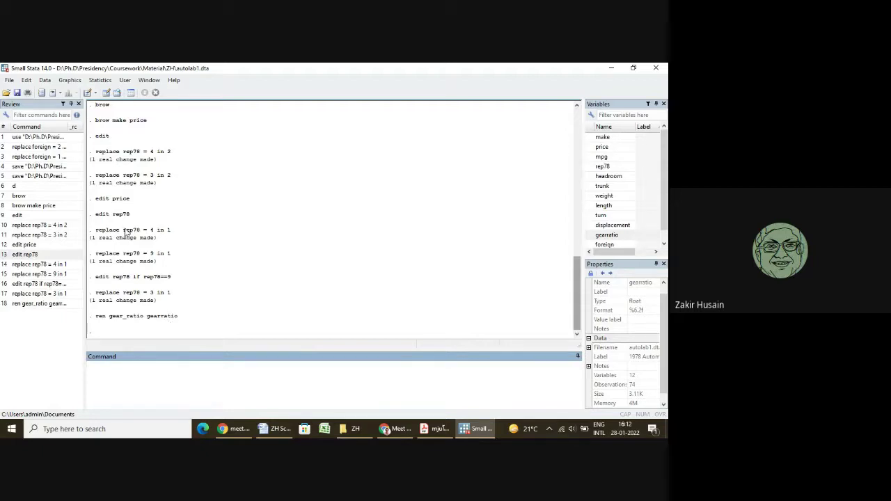
- Browse the dataset, inspect the gearratio column and close the data browser
left_click(118, 96)
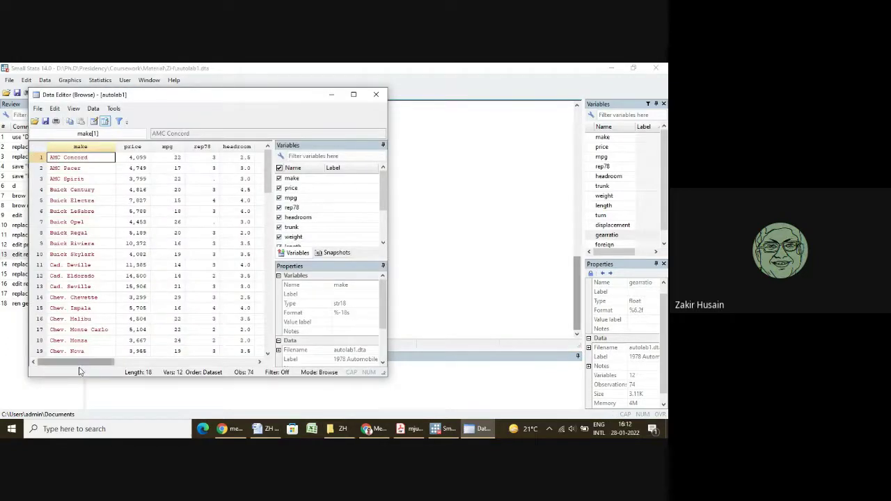
left_click_drag(80, 367, 160, 363)
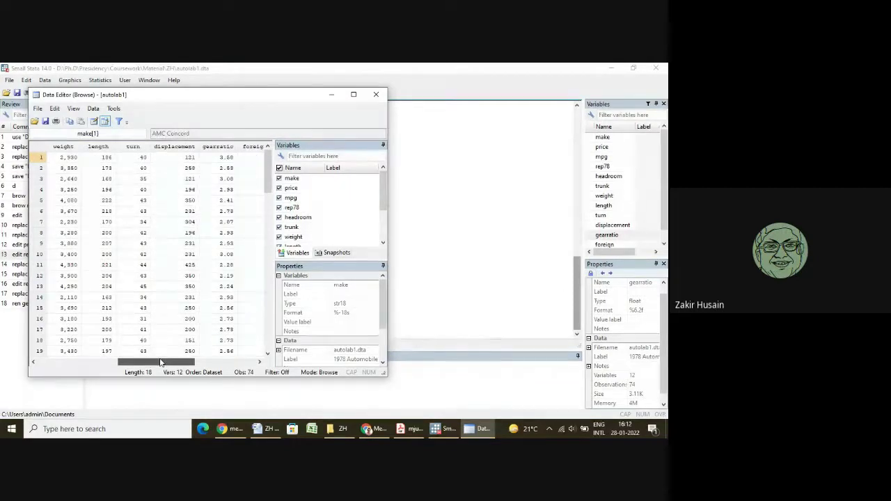
left_click(220, 147)
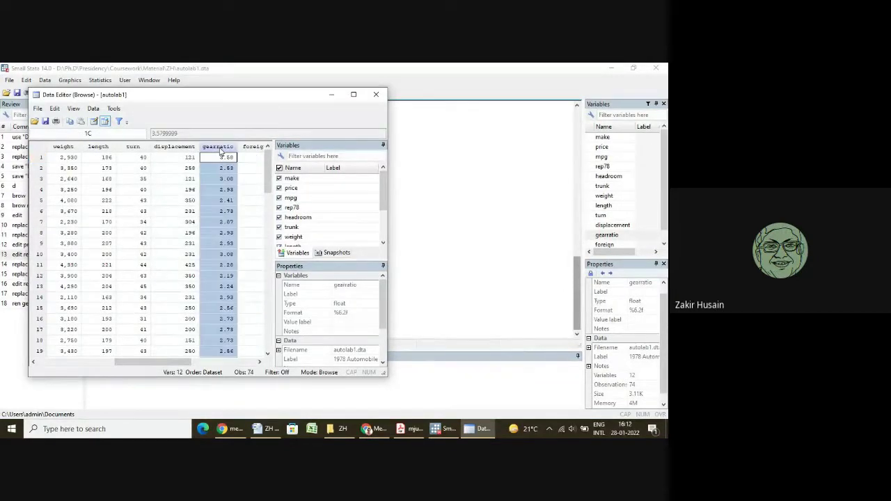
left_click(375, 94)
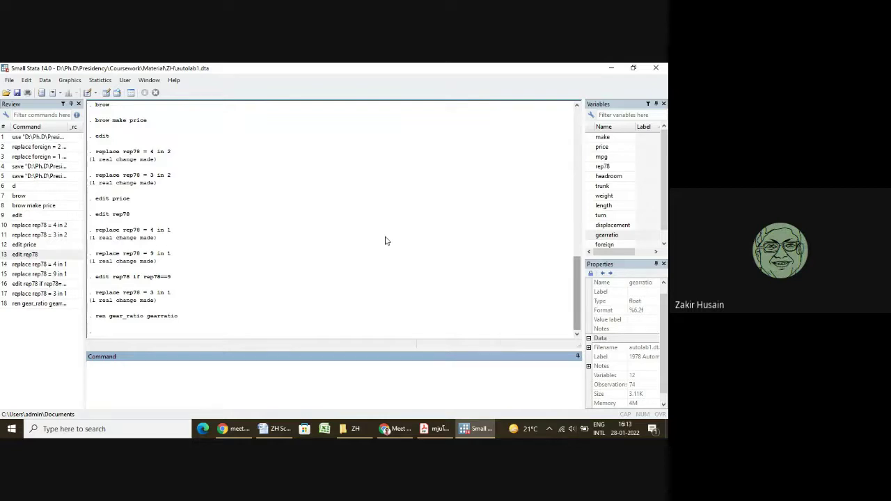
- Label the rep78 variable with the command label variable rep78 "Repair record from 1978"
type("label variable")
type("\"\"")
key("Left")
type("rep78")
key("End")
type("Repair")
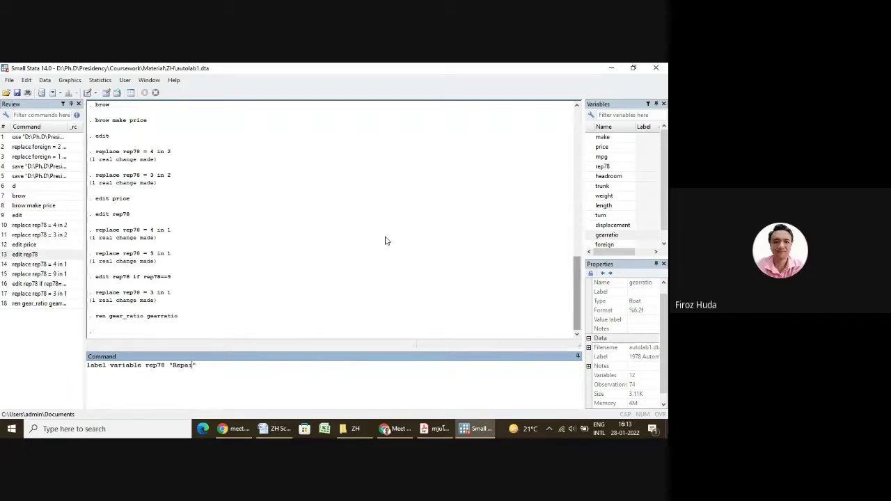
type(" Re")
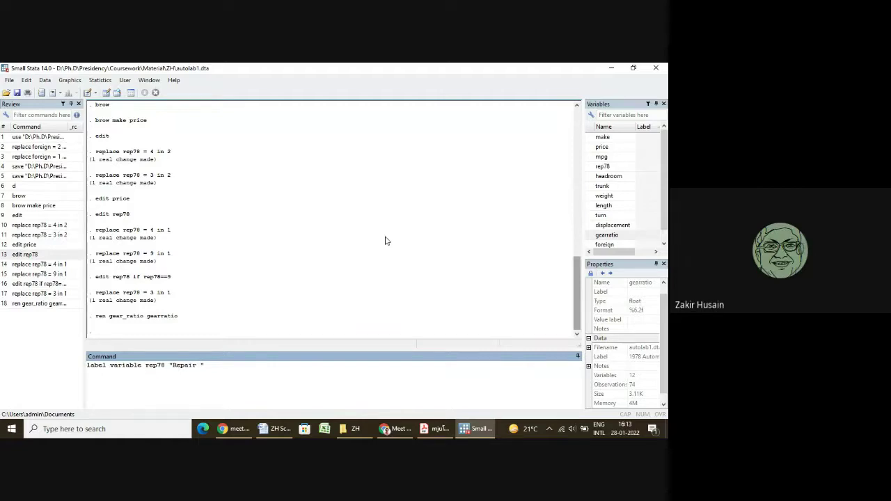
type("cor")
key("BackSpace")
key("BackSpace")
key("BackSpace")
key("BackSpace")
key("BackSpace")
type("record from 1978")
key("Return")
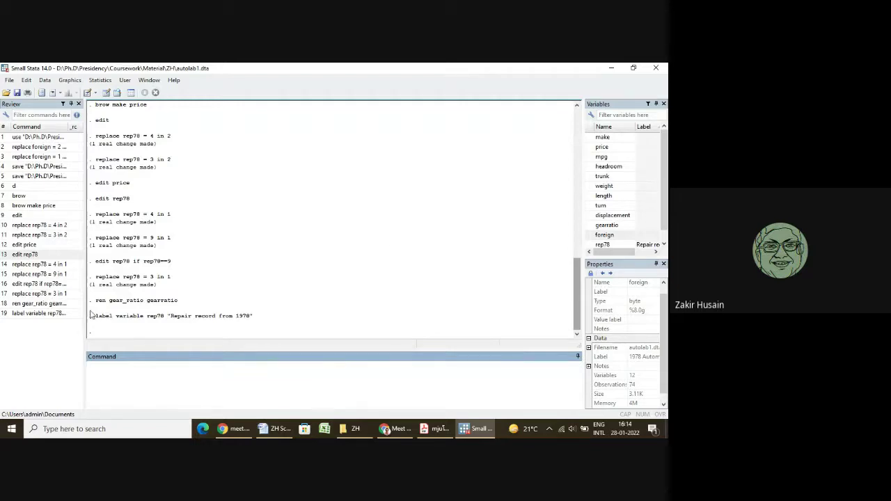
- Send the rep78 label command from the command history to the Do-file Editor and add a blank line after it
left_click(43, 315)
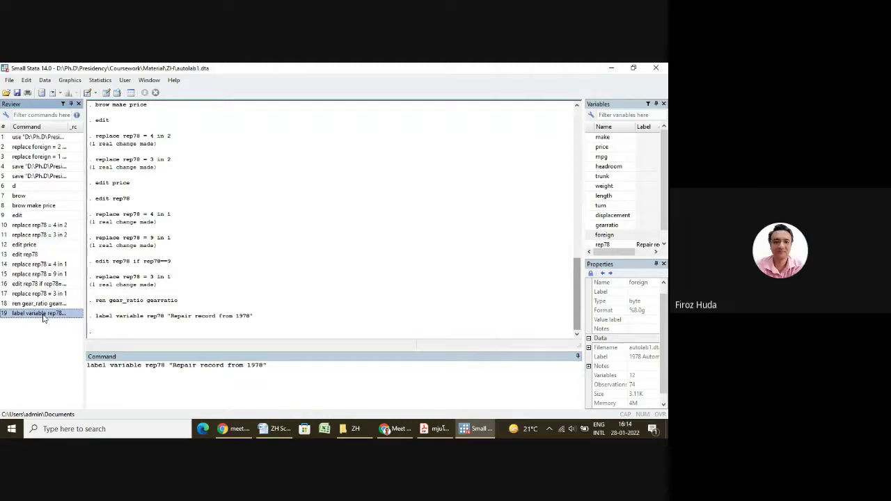
right_click(43, 317)
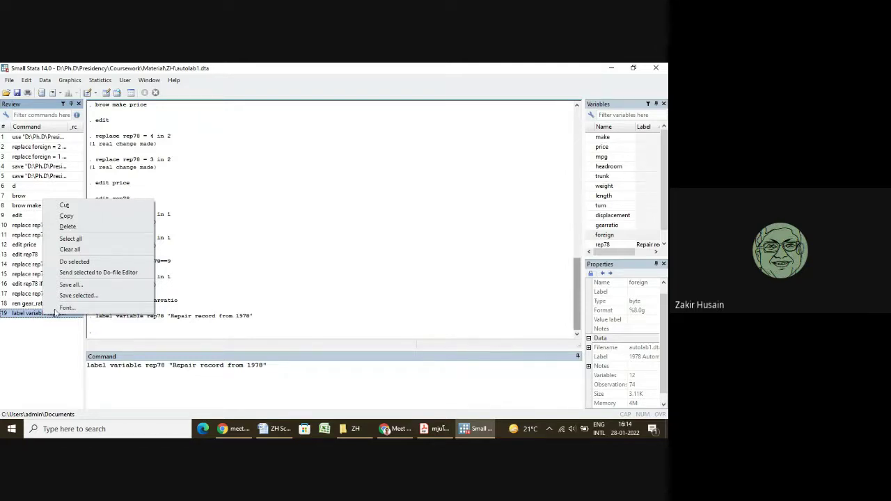
left_click(98, 273)
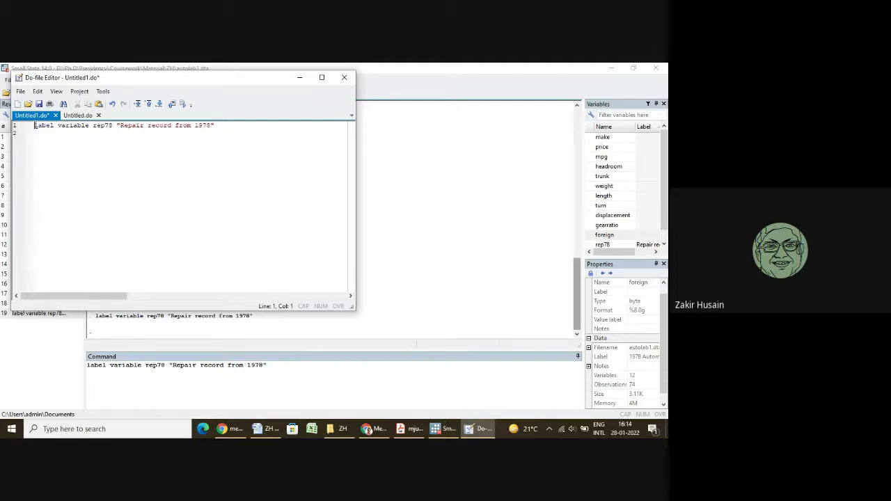
left_click_drag(35, 125, 95, 134)
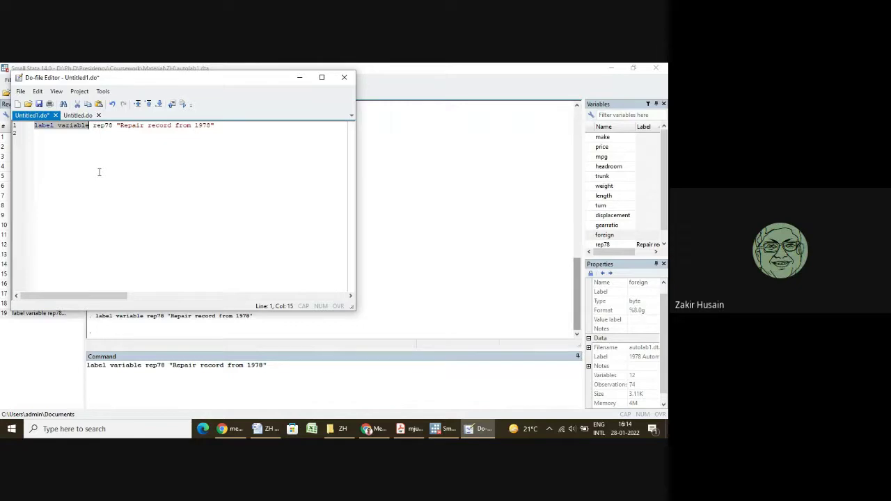
left_click(220, 127)
key("Return")
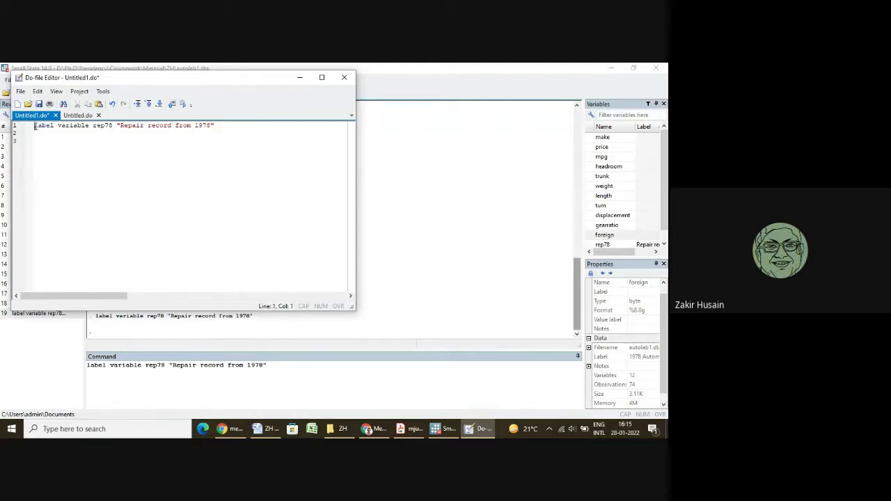
- Copy the words "label variable" from the first line of the do-file onto lines 2, 3 and 4
left_click_drag(34, 126, 89, 129)
key("ctrl+c")
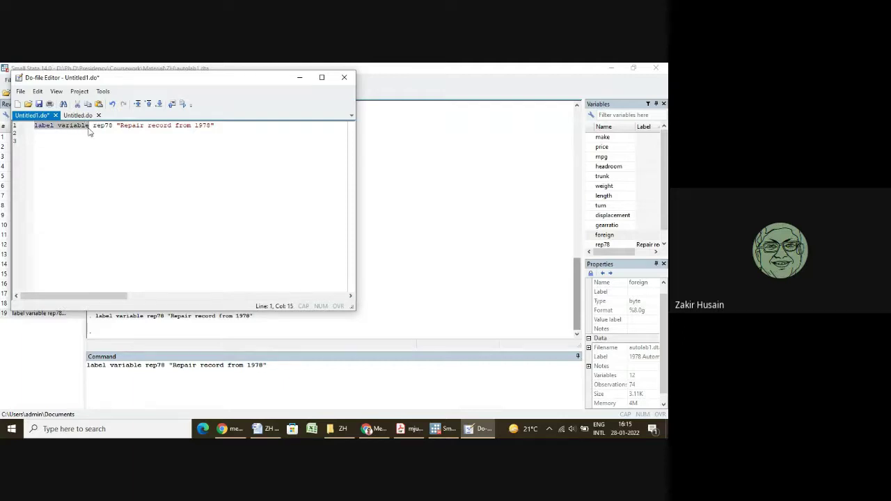
left_click(73, 134)
key("ctrl+v")
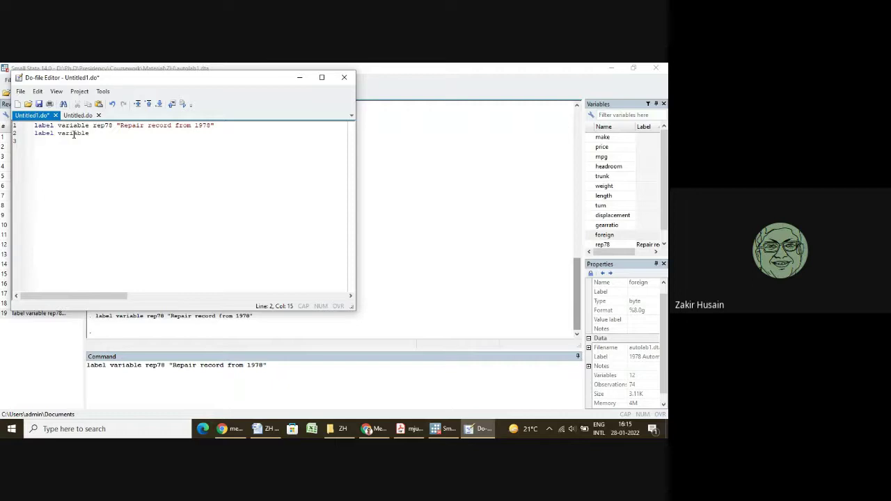
key("Return")
key("ctrl+v")
key("Return")
key("ctrl+v")
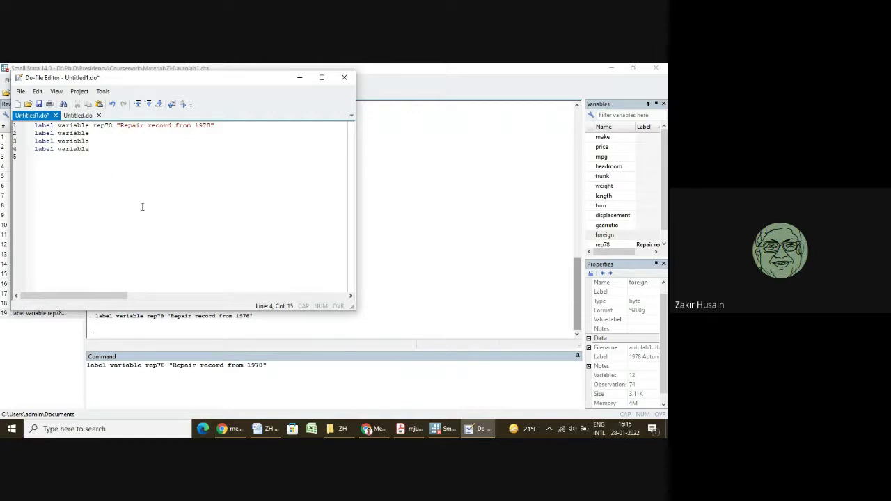
- Complete the three new label variable lines with the variable names price, mpg and foreign
key("Return")
type("rep7")
key("BackSpace")
key("BackSpace")
key("BackSpace")
key("BackSpace")
left_click(120, 134)
type("price")
type("m")
type("pg")
left_click(107, 148)
type("foreig")
type("n")
- Add the label text "Price of car in 1978" to the price command in the do-file
type("Price")
type(" of ")
type("car in 1")
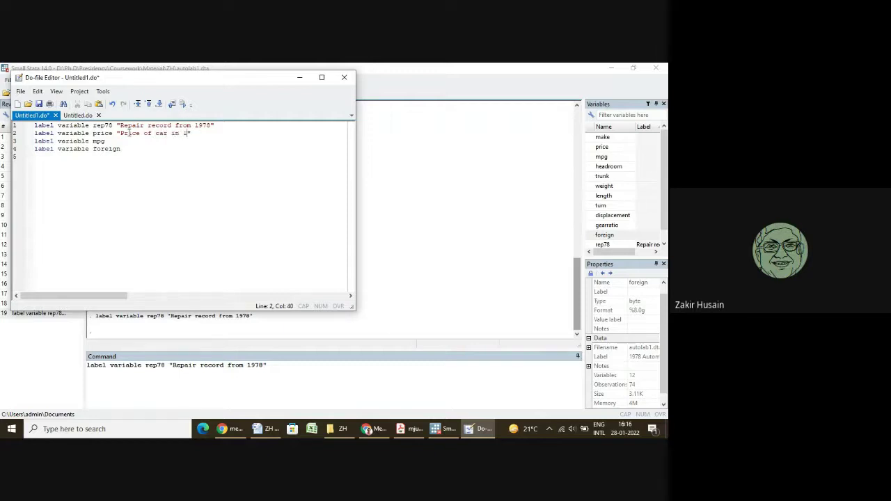
type("978")
- Add the label text "Miles per gallon" to the mpg command and "Origin of the car" to the foreign command
left_click(125, 142)
type("\"\"")
key("Left")
key("BackSpace")
type("Miles per gallon")
type("\"\"")
key("BackSpace")
left_click(140, 148)
type("\"\"")
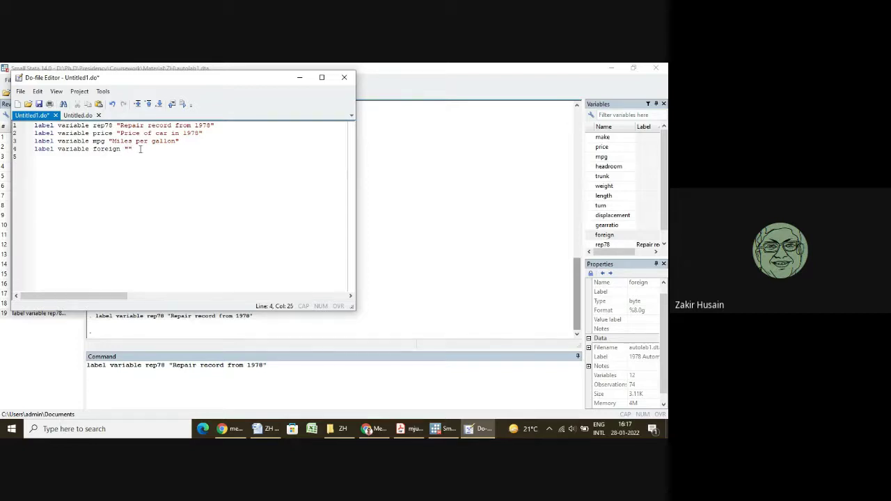
type("Origin of the car")
- Insert the comment line "*** labelling variable" above the label commands in the do-file
left_click(35, 125)
key("Return")
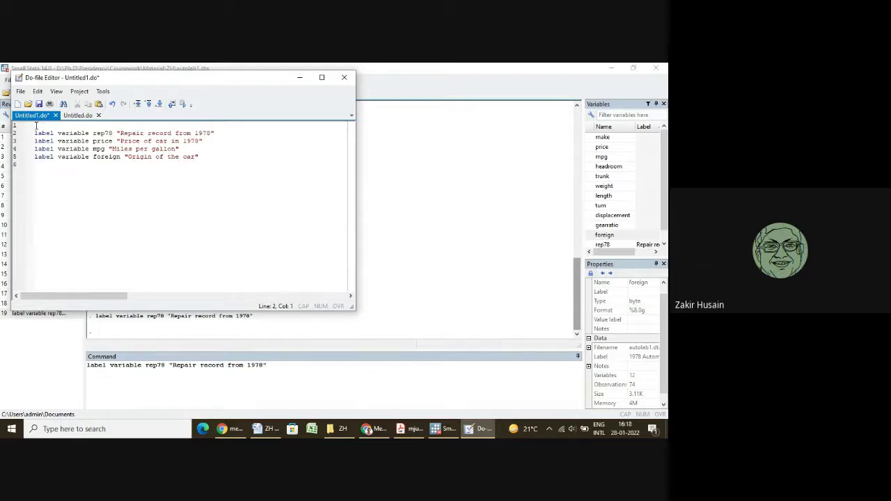
left_click(37, 125)
type("***")
type("label1")
type("ing variable")
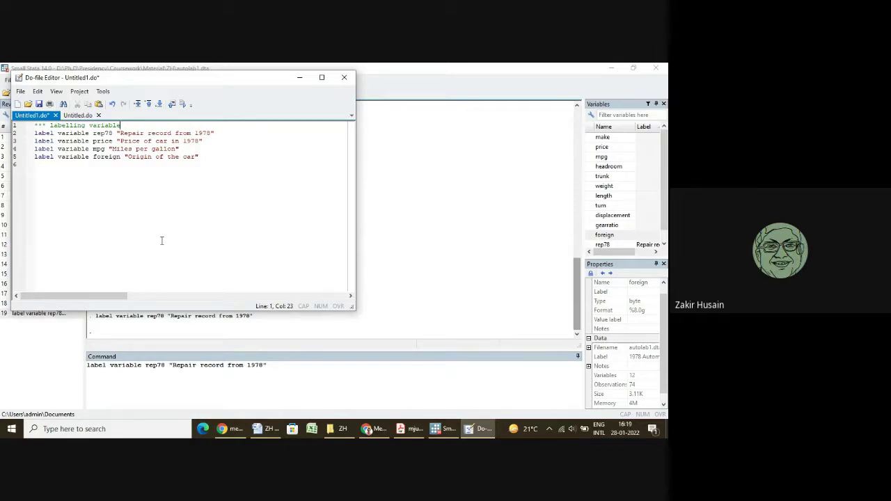
- Save the do-file as autolab1 in the ZH folder
left_click(39, 105)
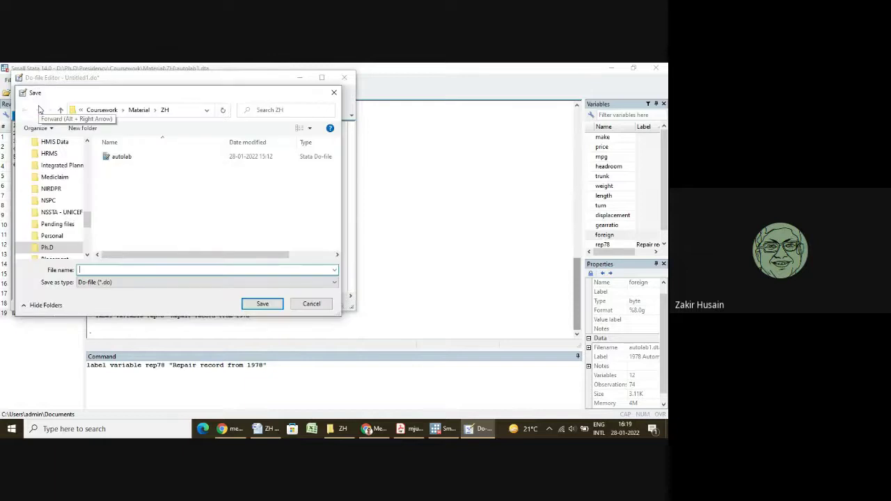
left_click(122, 162)
left_click(120, 269)
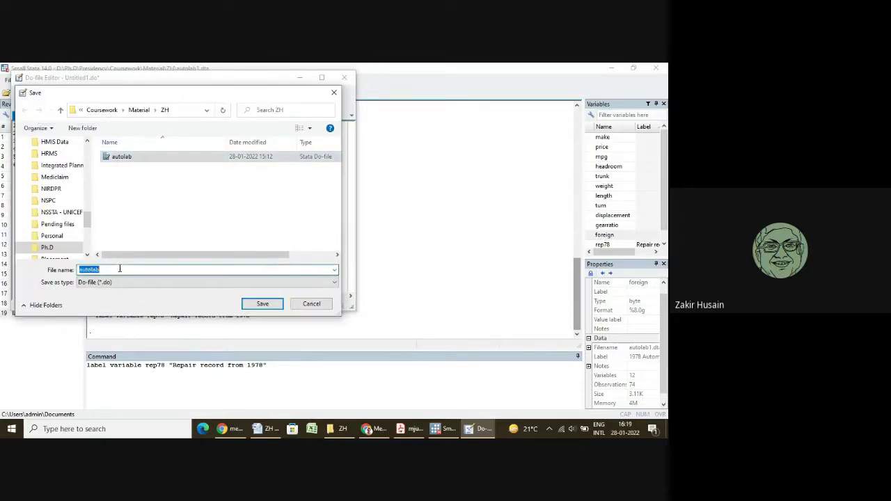
left_click(120, 269)
type("1")
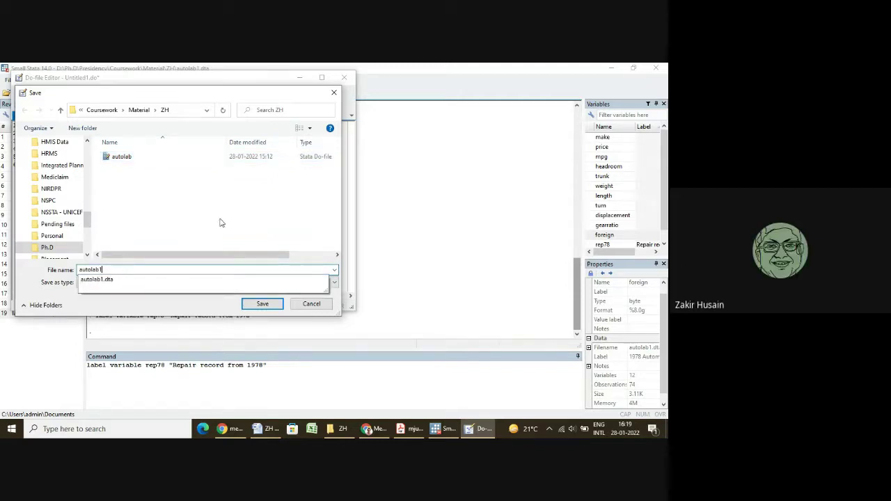
left_click(243, 213)
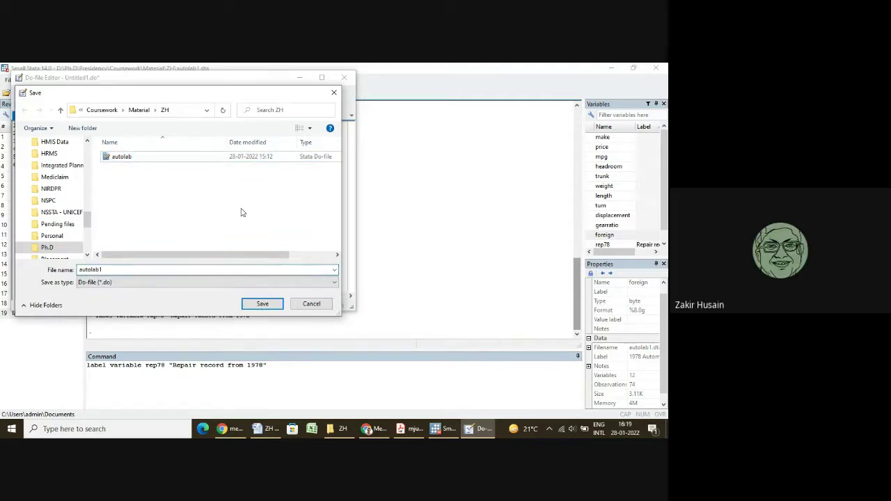
left_click(258, 304)
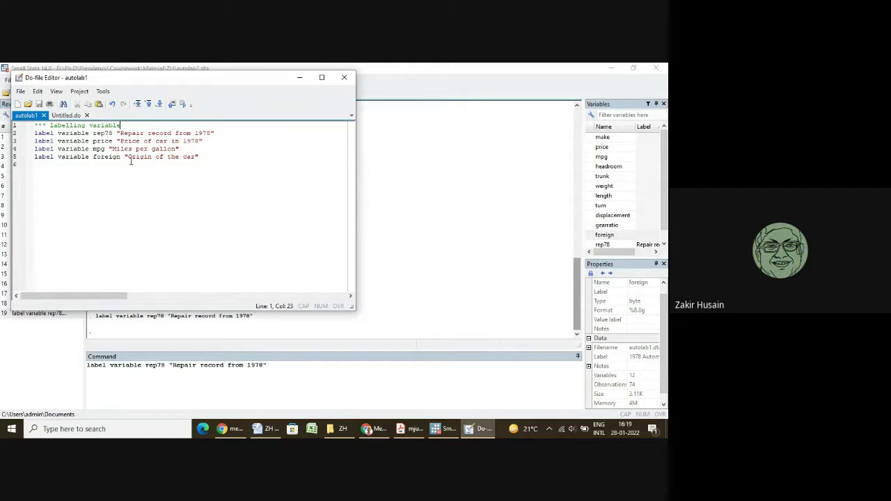
- Execute only the price, mpg and foreign label commands from the autolab1 do-file
left_click(31, 143)
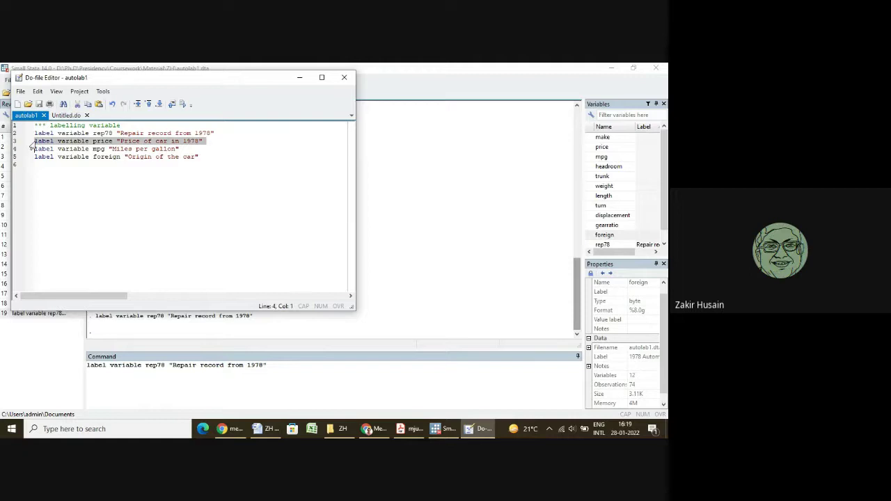
left_click_drag(36, 144, 139, 232)
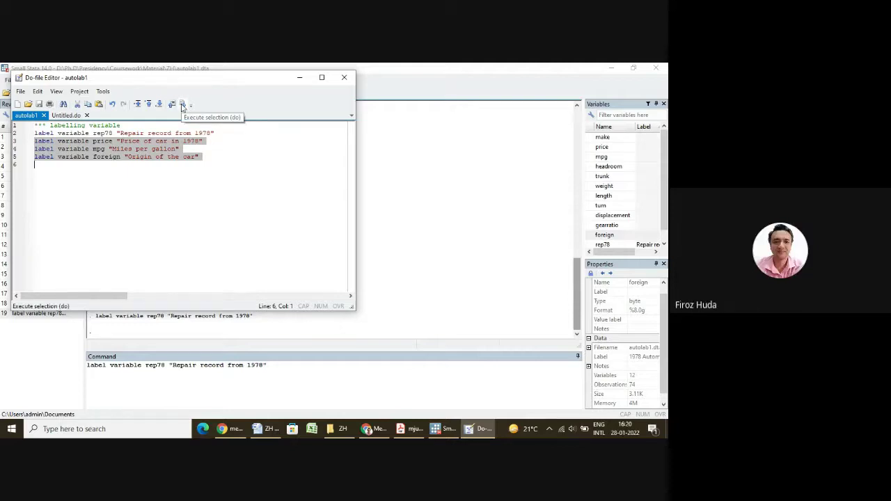
left_click(182, 104)
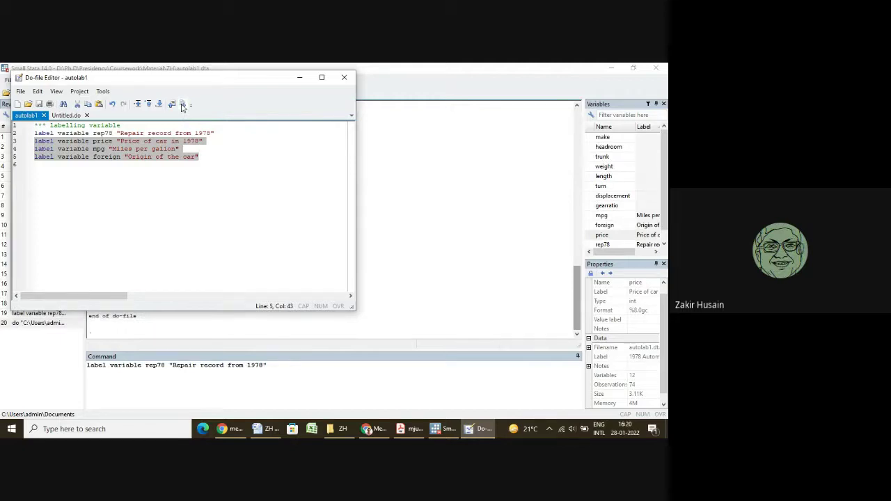
- Minimize the Do-file Editor and rerun the describe command "d" from the command history to check the variable labels
left_click(299, 77)
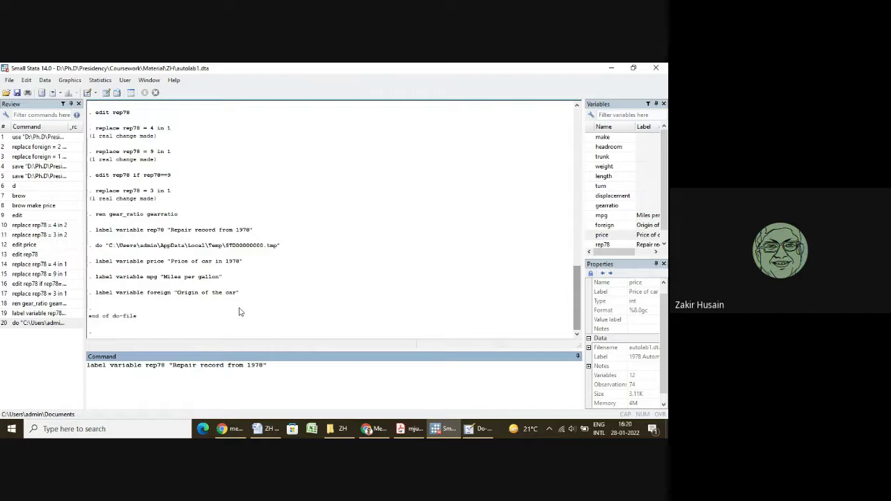
left_click(15, 186)
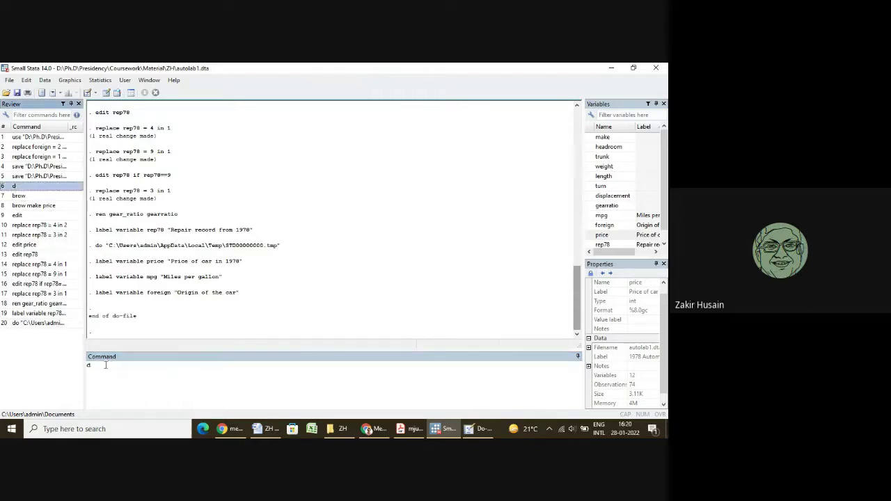
double_click(28, 187)
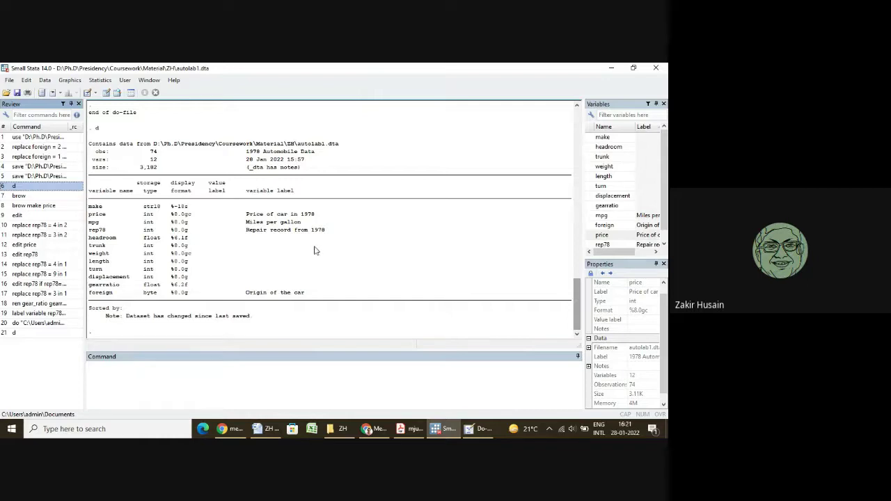
- Close the autolab1 do-file and open the existing autolab do-file from the ZH folder
left_click(470, 432)
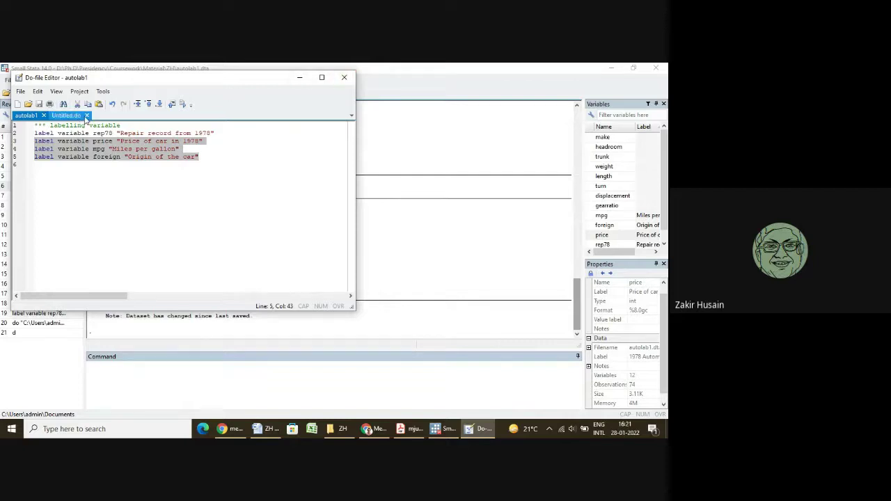
left_click(43, 115)
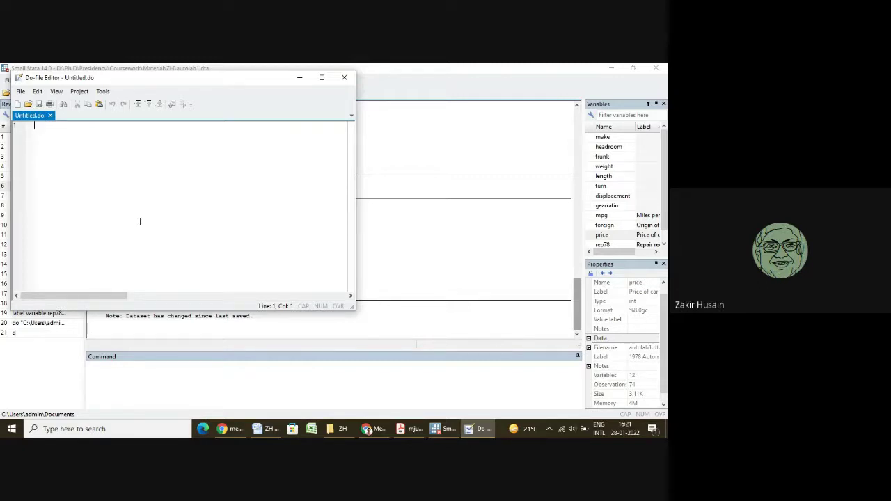
left_click(29, 103)
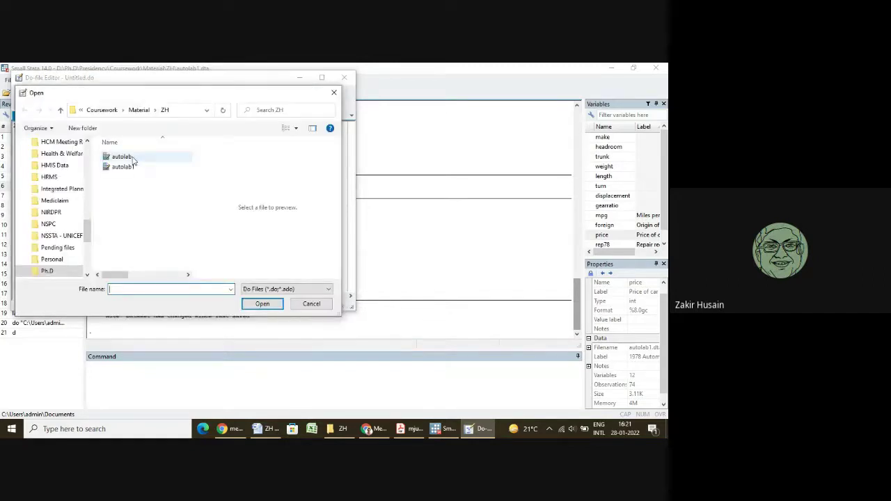
left_click(130, 159)
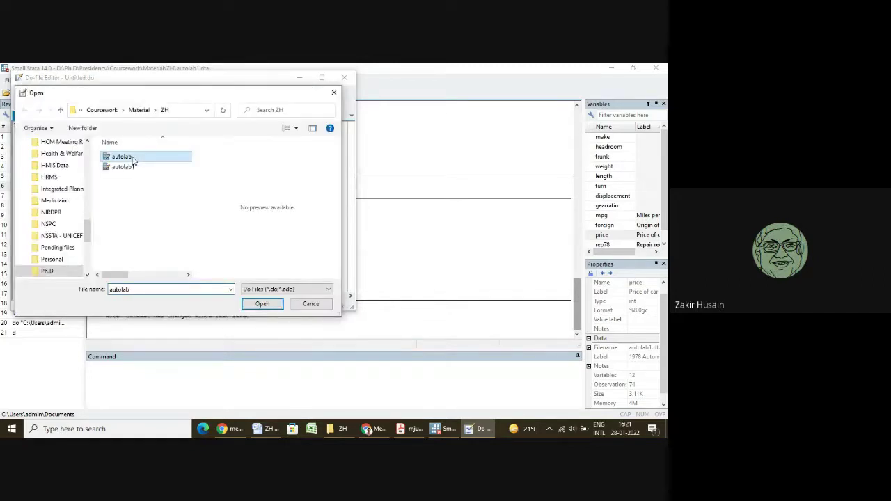
left_click(260, 305)
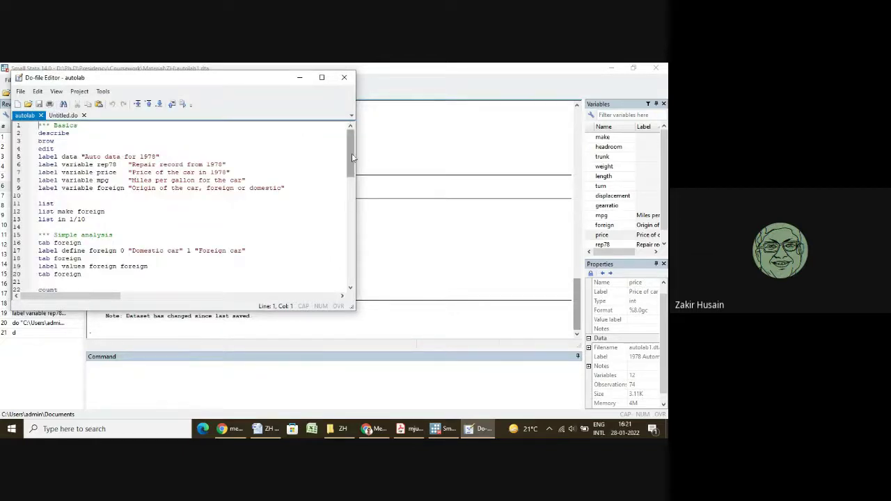
- Execute the autolab do-file, accept the change to edit mode and close the Data Editor
left_click(50, 203)
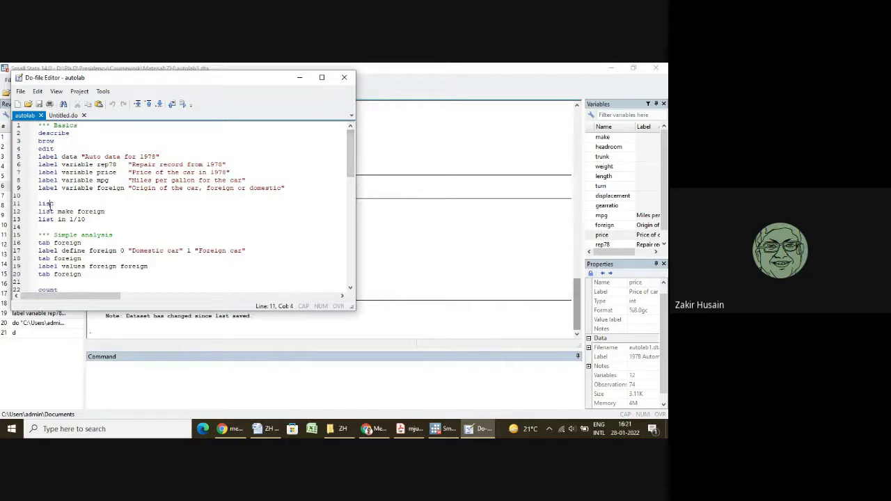
left_click(181, 105)
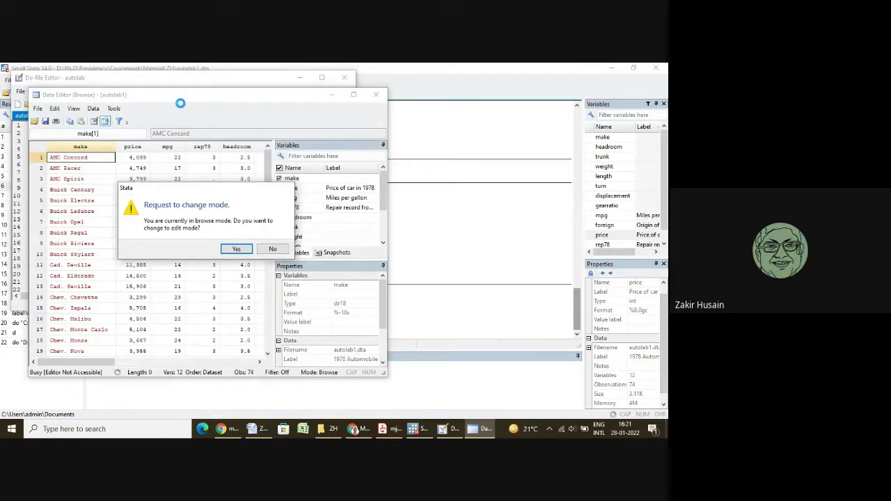
left_click(237, 249)
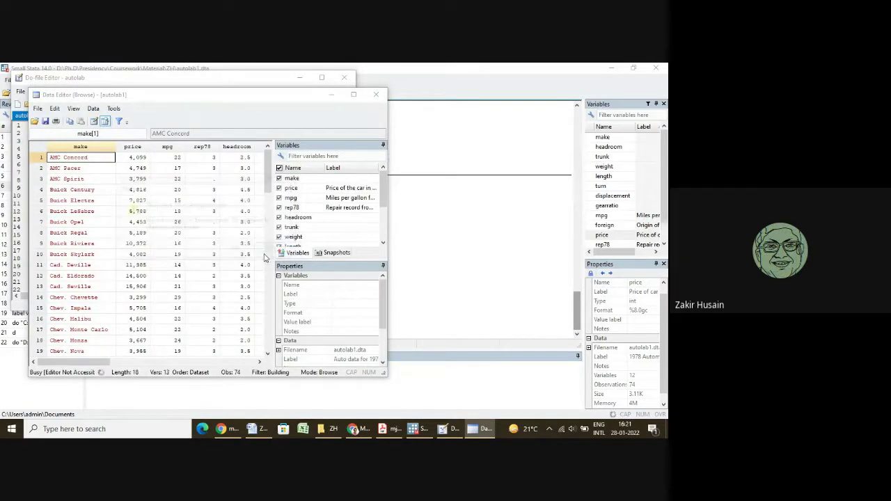
left_click(376, 96)
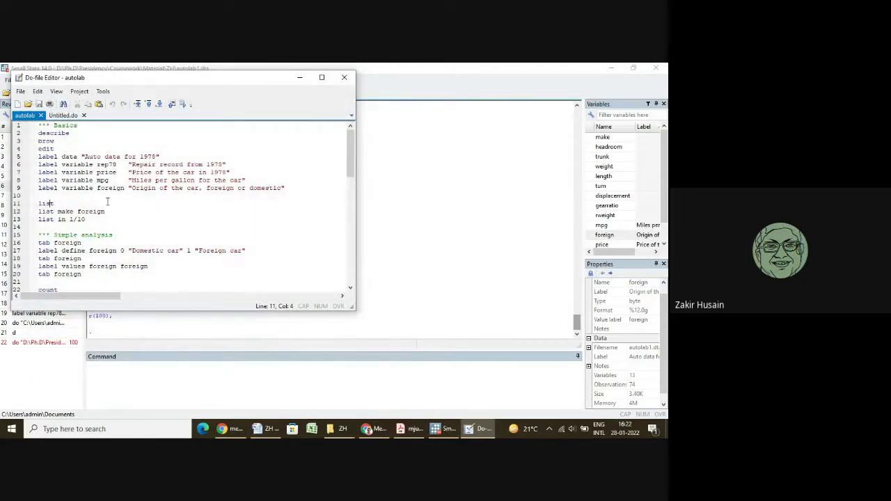
- Execute only the list command on line 11 of the autolab do-file and page through the listing to its end
left_click(25, 204)
left_click(182, 104)
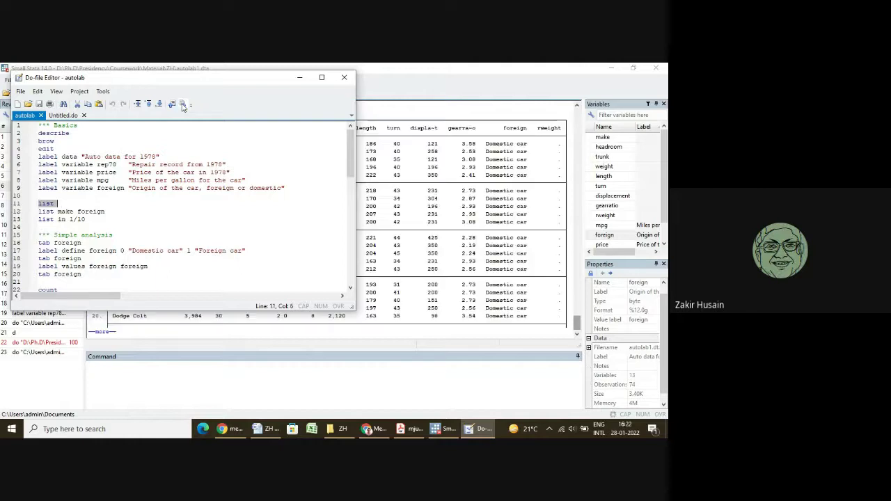
left_click(300, 77)
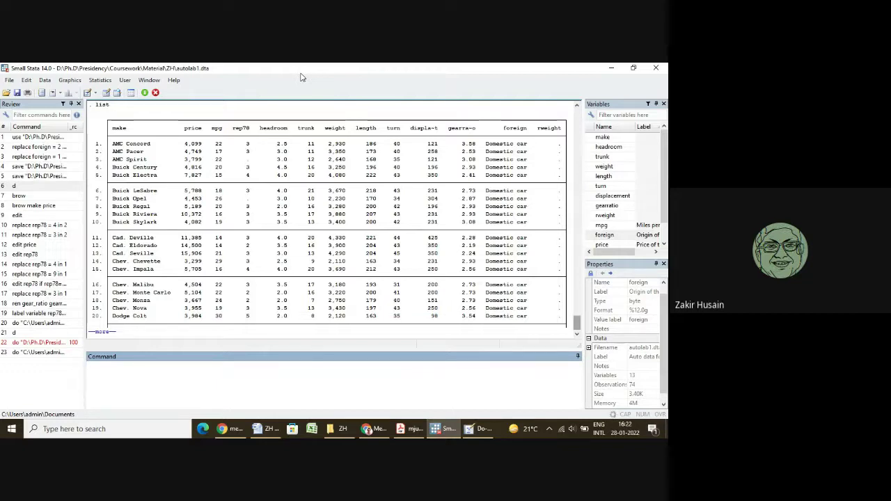
key("space")
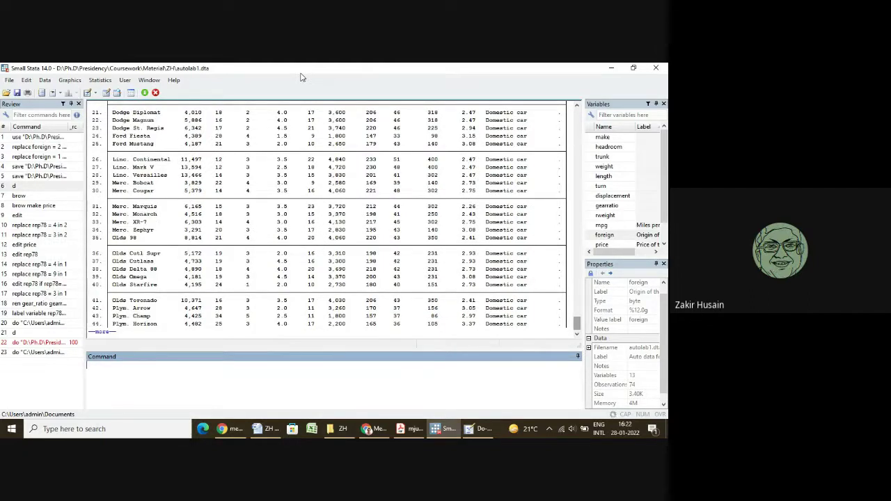
key("space")
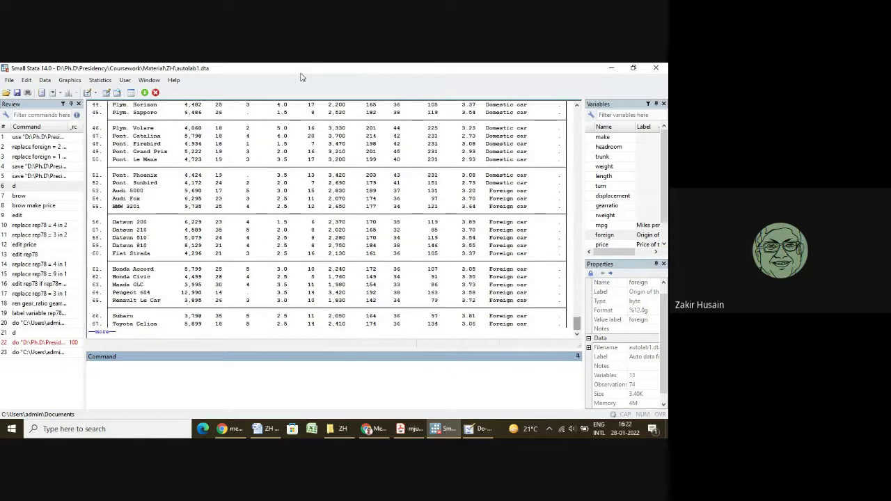
key("space")
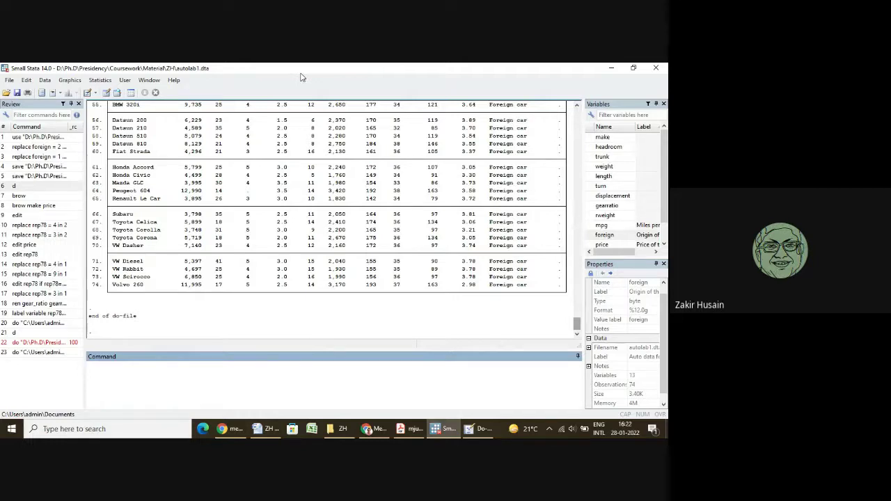
- Turn off output paging with the command "set more off"
type("set more off")
key("Return")
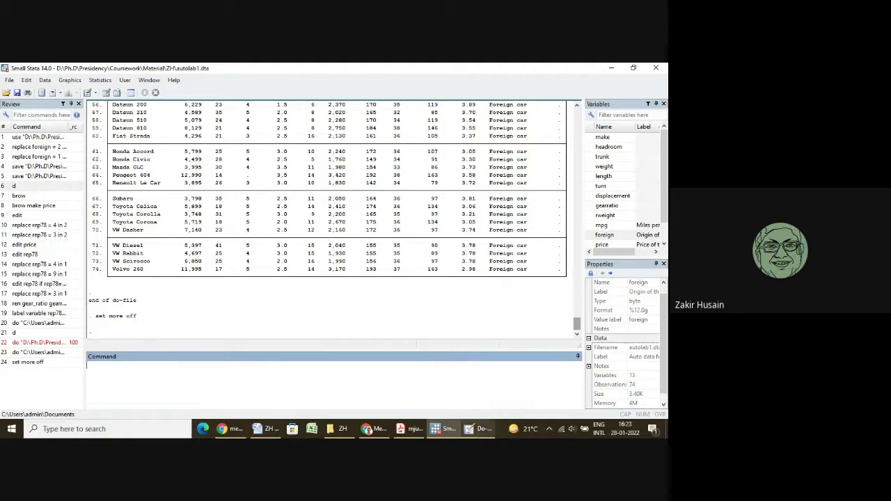
- Execute only the "list make foreign" command on line 12 of the autolab do-file and review its output against the earlier full listing
left_click(480, 428)
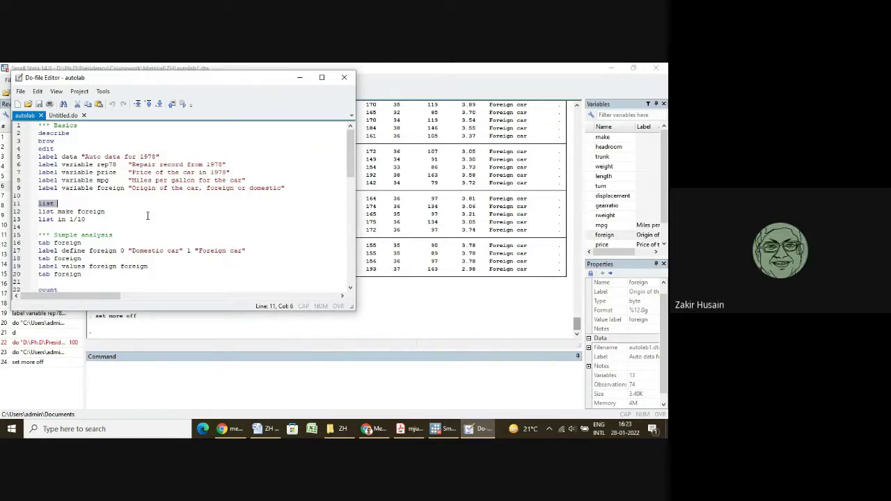
left_click(25, 213)
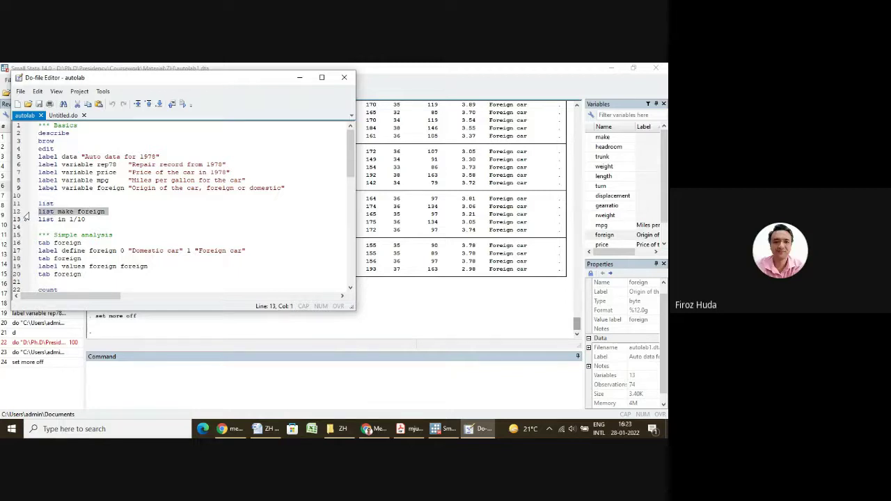
left_click(183, 105)
left_click(299, 78)
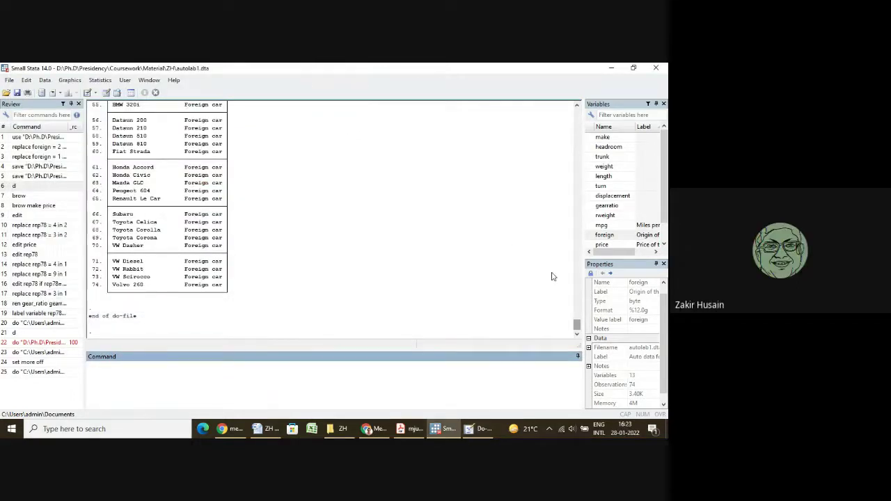
left_click_drag(576, 324, 581, 175)
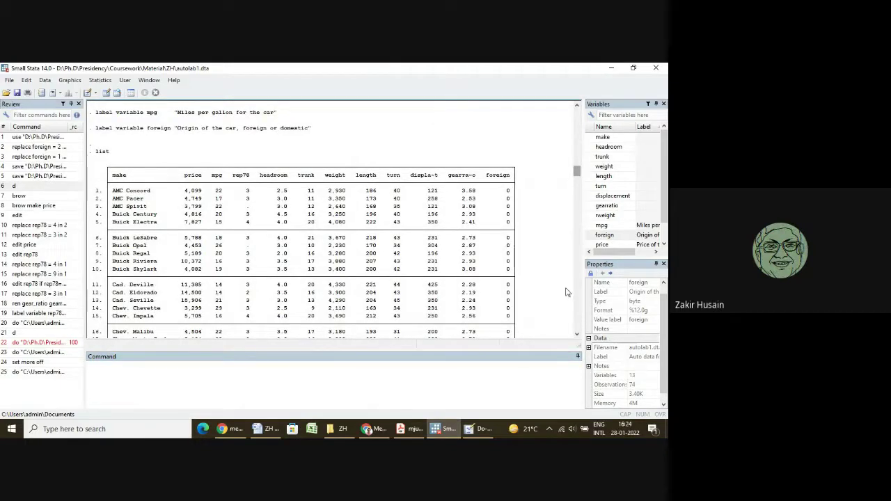
left_click_drag(576, 172, 577, 206)
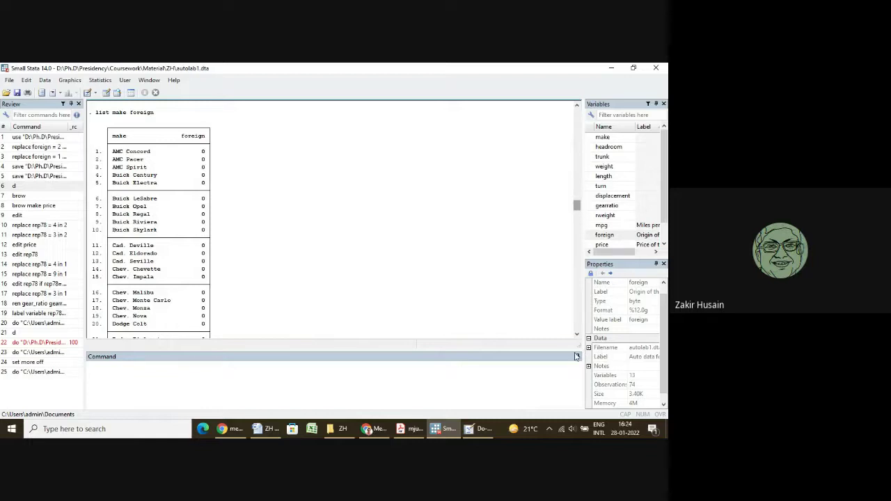
- Execute only the "list in 1/10" command on line 13 of the autolab do-file and view the resulting listing
left_click(478, 428)
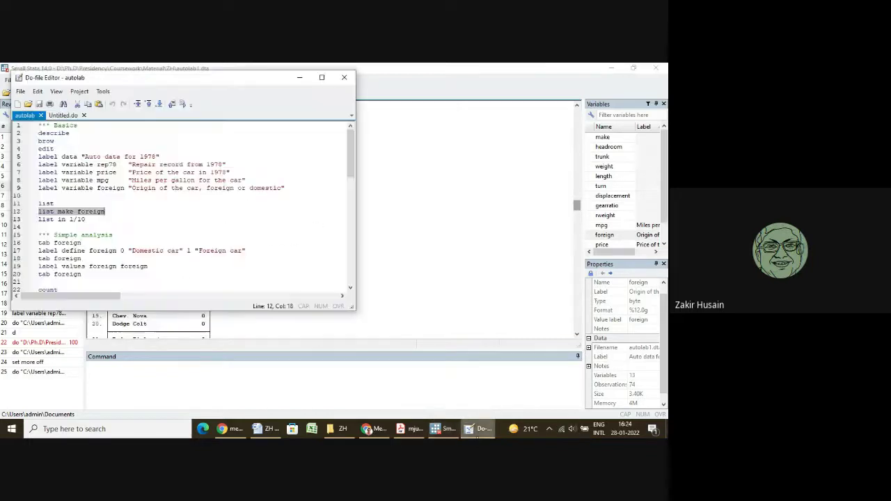
left_click(25, 219)
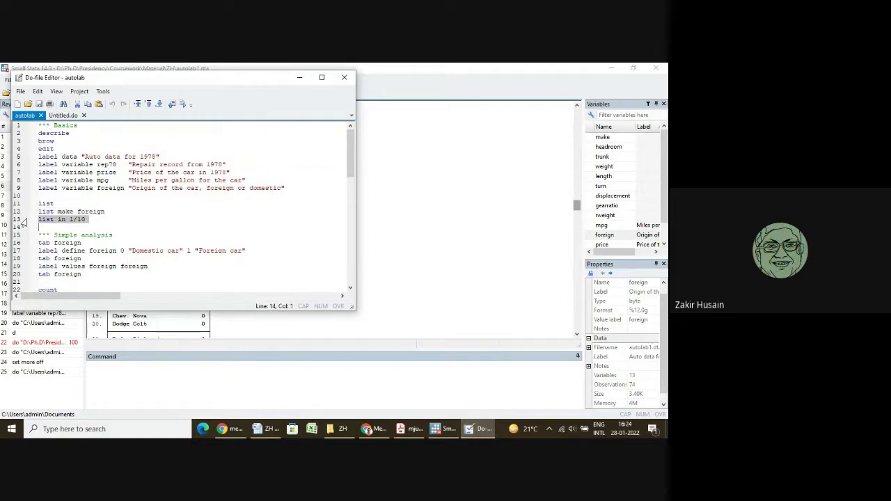
left_click(183, 104)
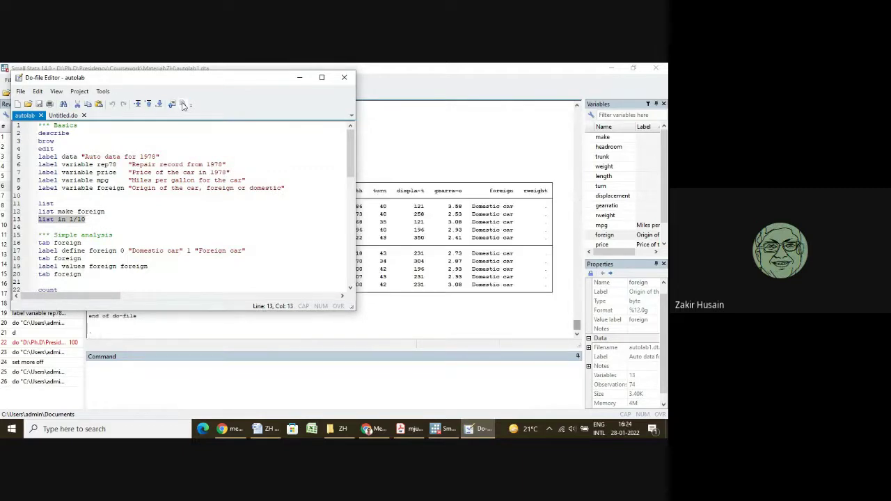
left_click(296, 79)
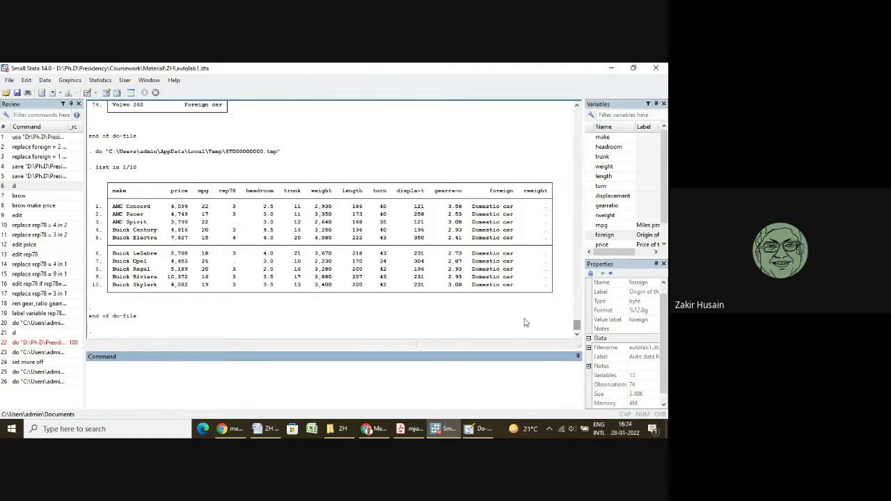
left_click(576, 334)
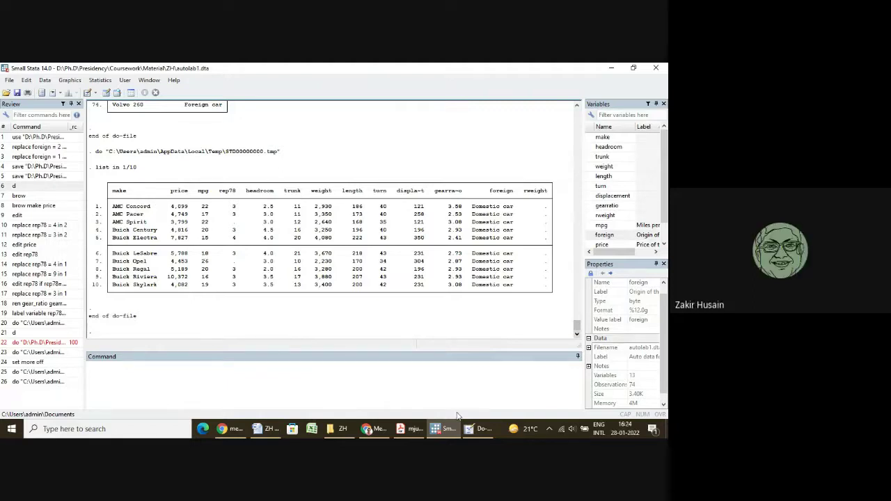
- Change the observation range in line 13 of the autolab do-file so the command reads "list in 5/20"
left_click(478, 428)
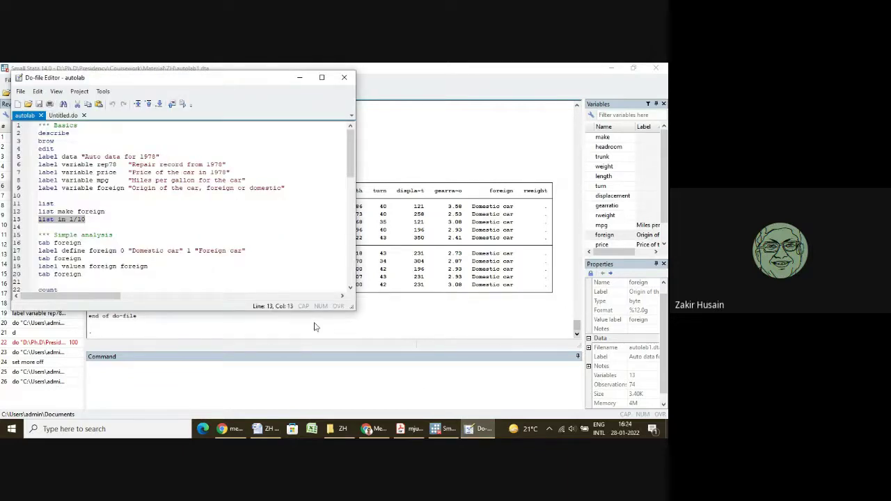
left_click(148, 240)
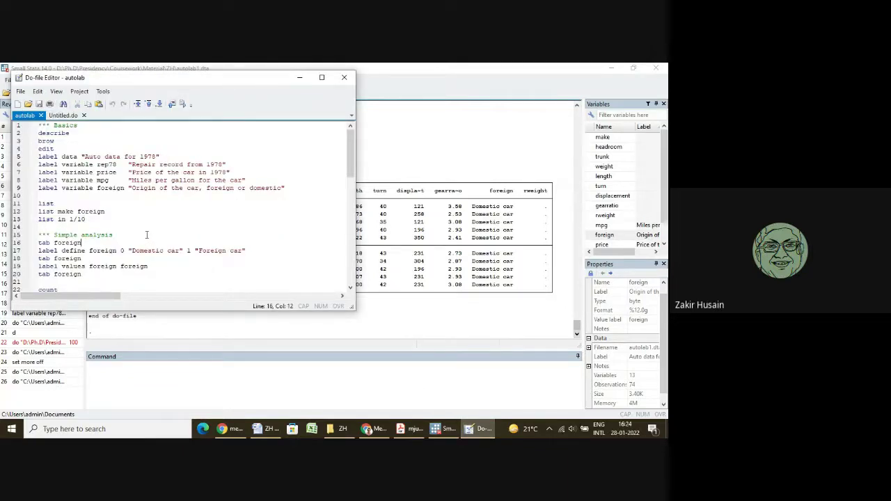
double_click(70, 219)
type("5")
key("BackSpace")
key("BackSpace")
type("20")
- Execute only the edited "list in 5/20" command and view its output in the Results window
left_click_drag(38, 218, 86, 218)
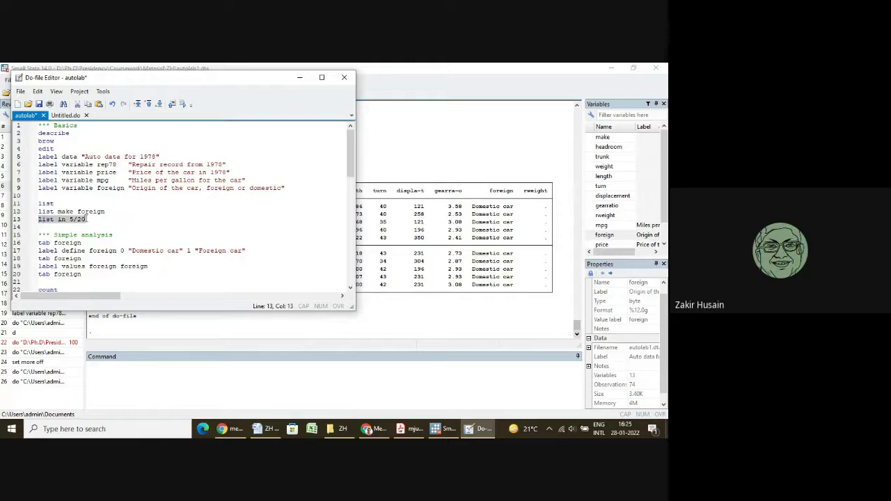
left_click(182, 104)
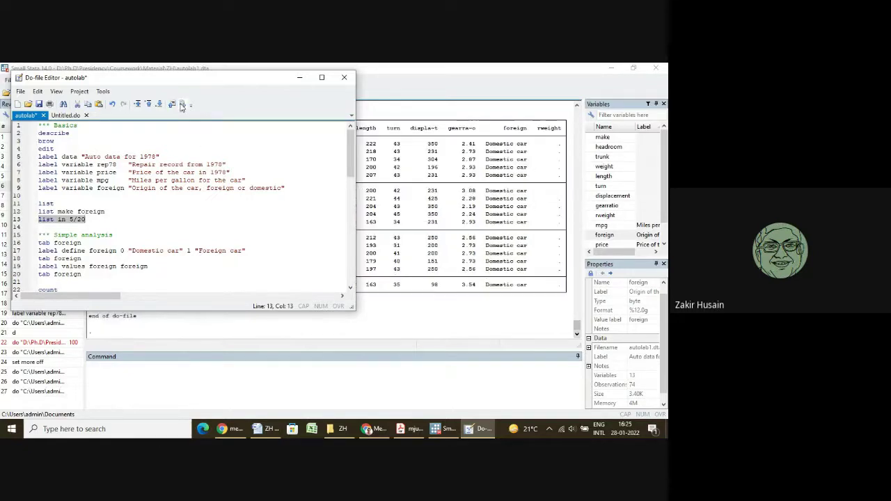
left_click(299, 79)
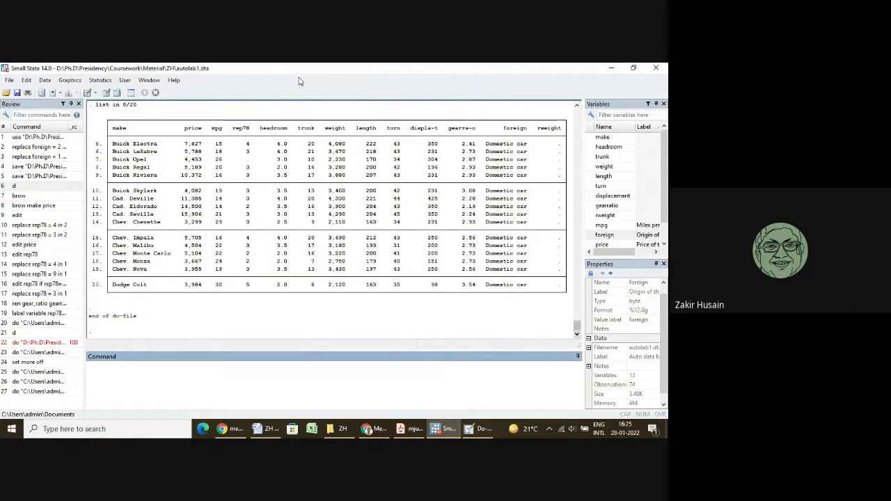
- Narrow the Do-file Editor window to roughly half its width so more of the results show beside it
left_click(471, 431)
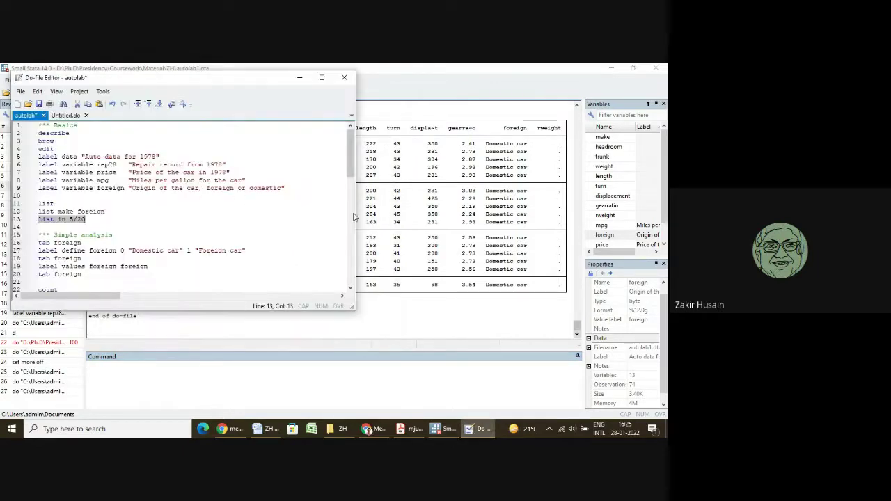
left_click_drag(356, 218, 199, 230)
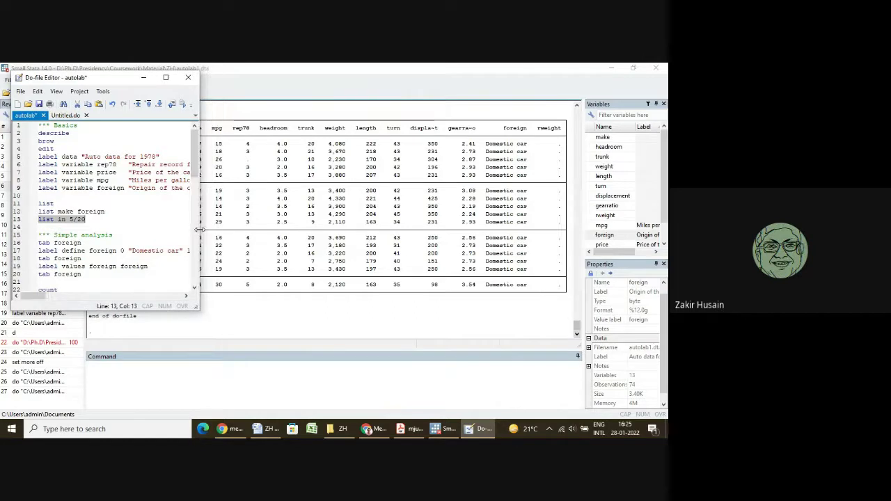
left_click(291, 334)
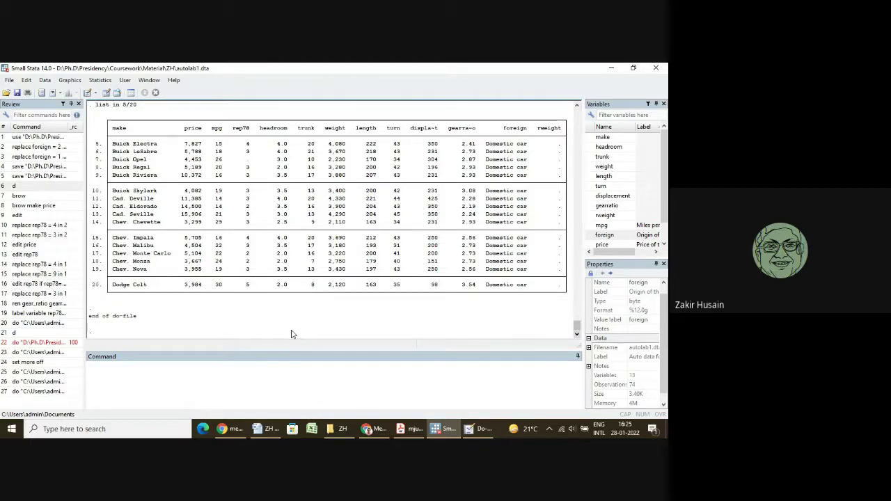
left_click(476, 428)
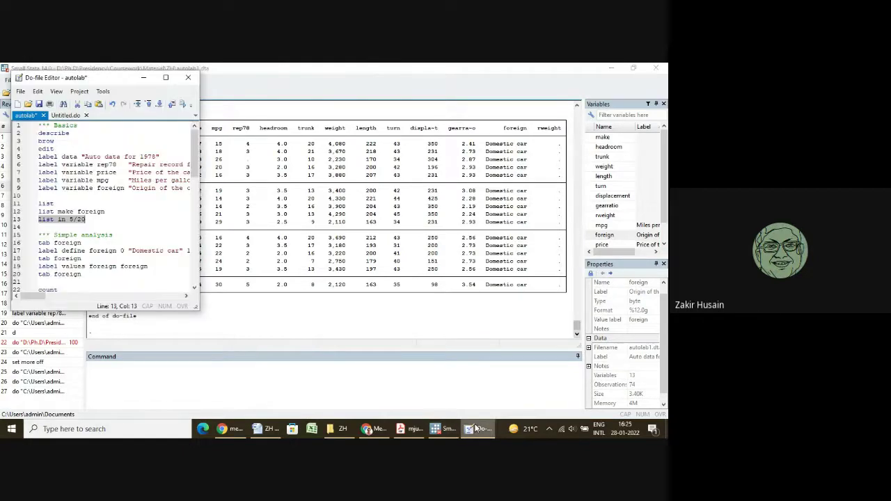
- Look up the list command's help with "h list", read down to its examples and close the Viewer
left_click(175, 368)
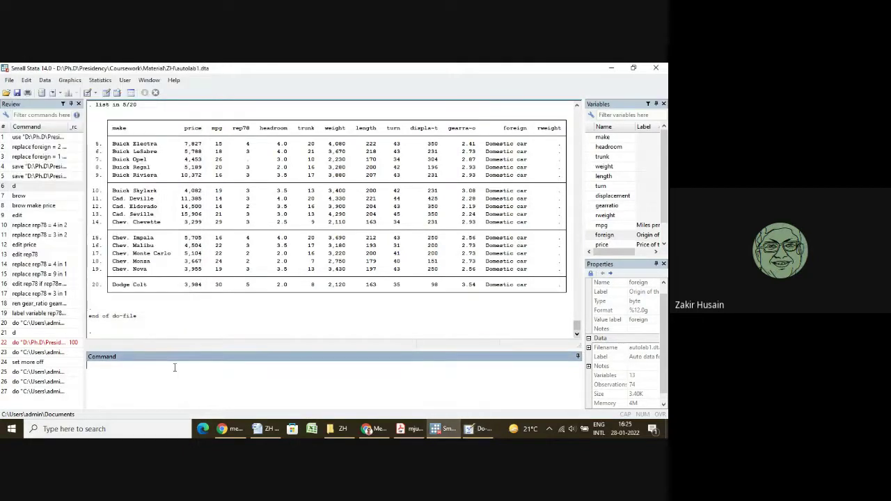
type("h, list")
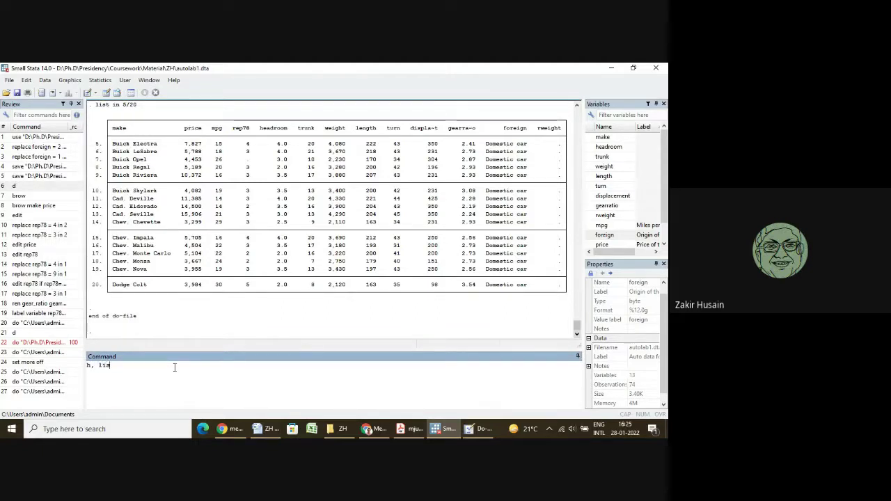
left_click(95, 365)
key("BackSpace")
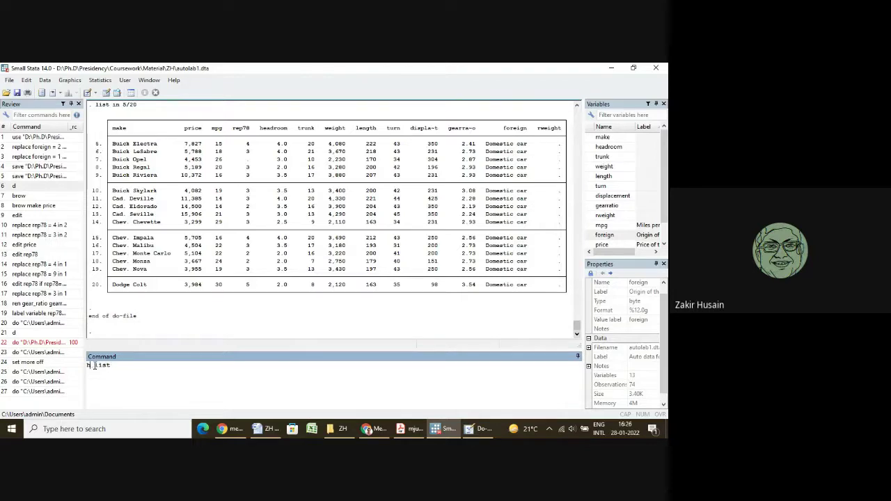
left_click(173, 367)
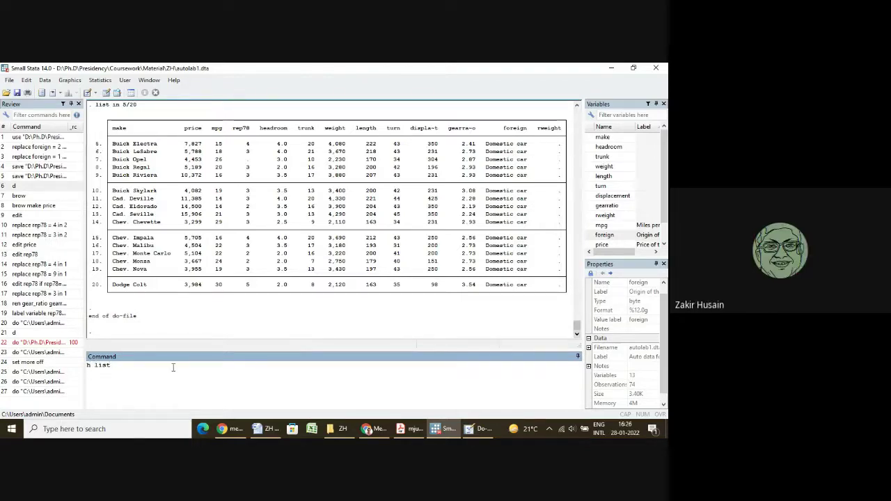
key("Return")
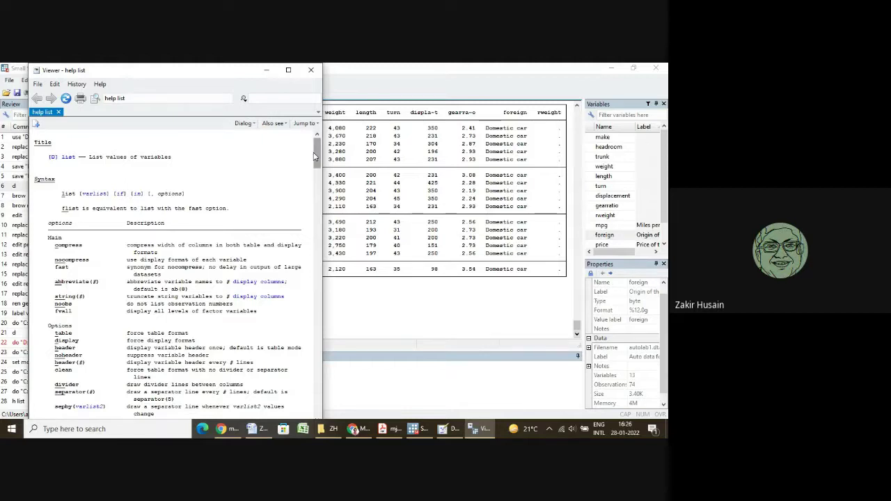
left_click_drag(315, 156, 311, 409)
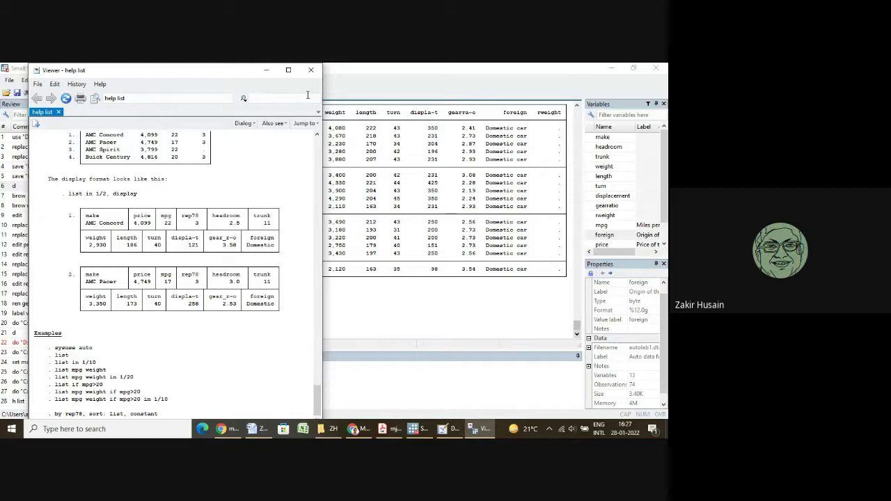
left_click(310, 70)
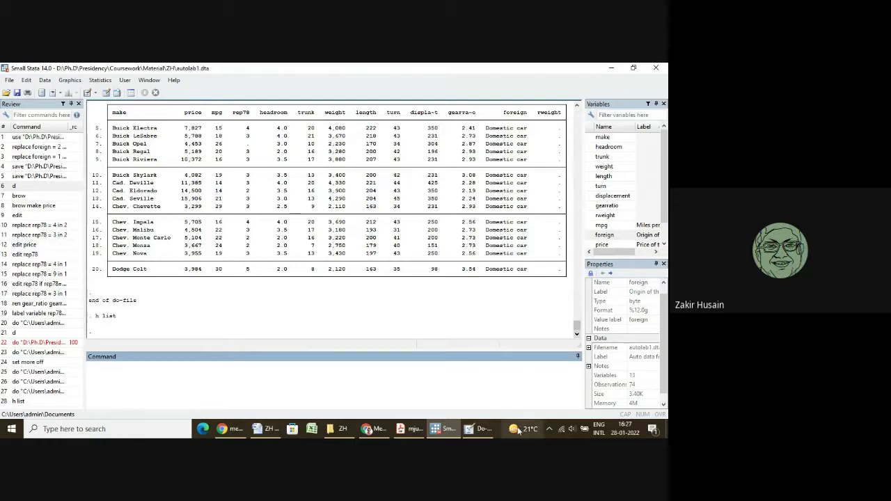
- Close the Do-file Editor without saving the changes made to the autolab do-file
left_click(477, 423)
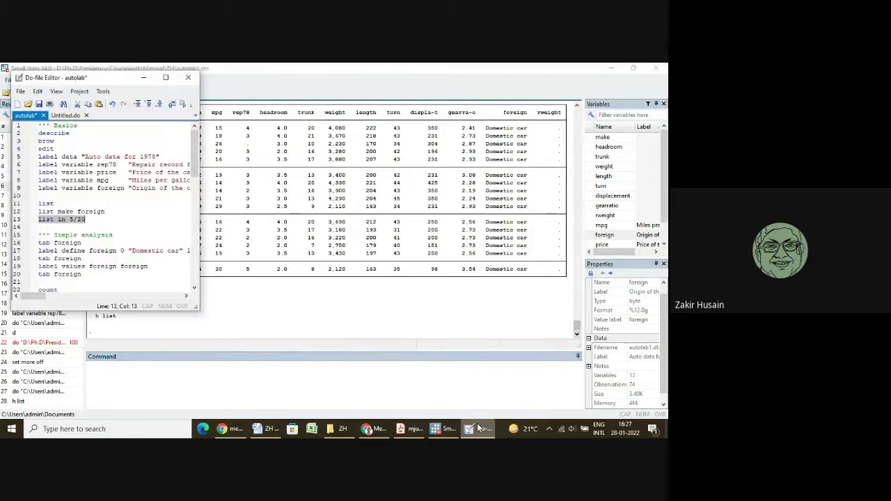
left_click(188, 77)
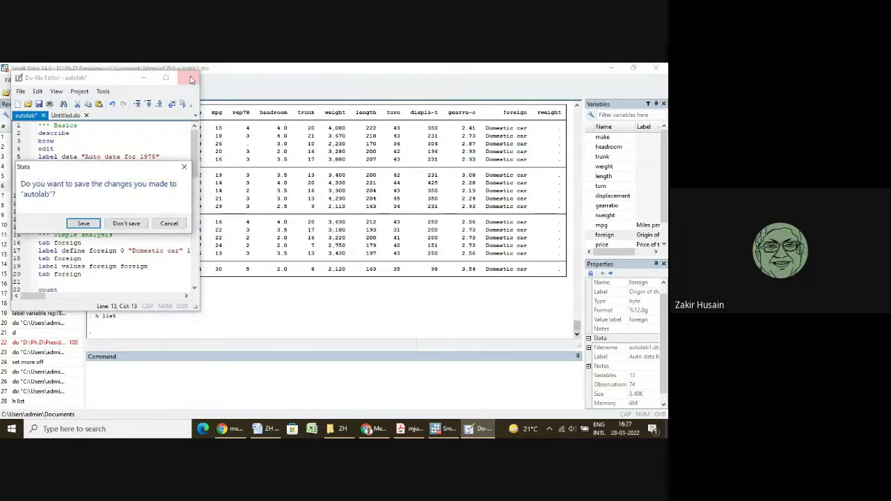
left_click(126, 223)
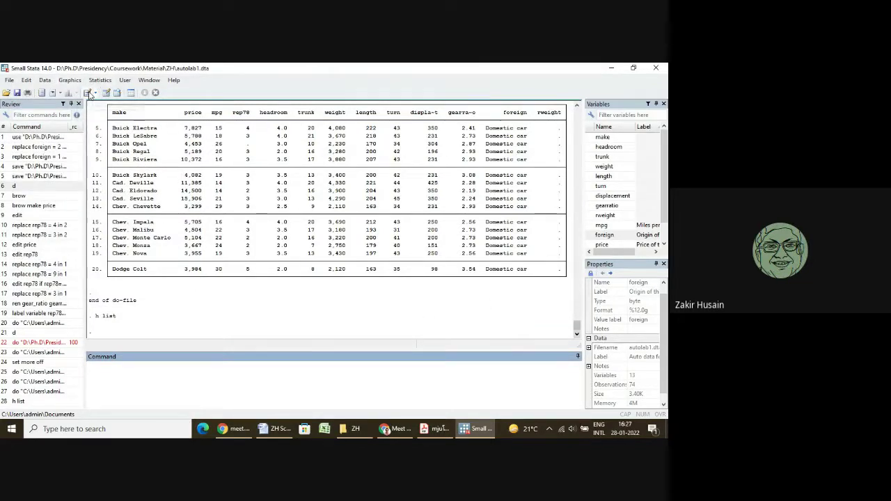
left_click(88, 94)
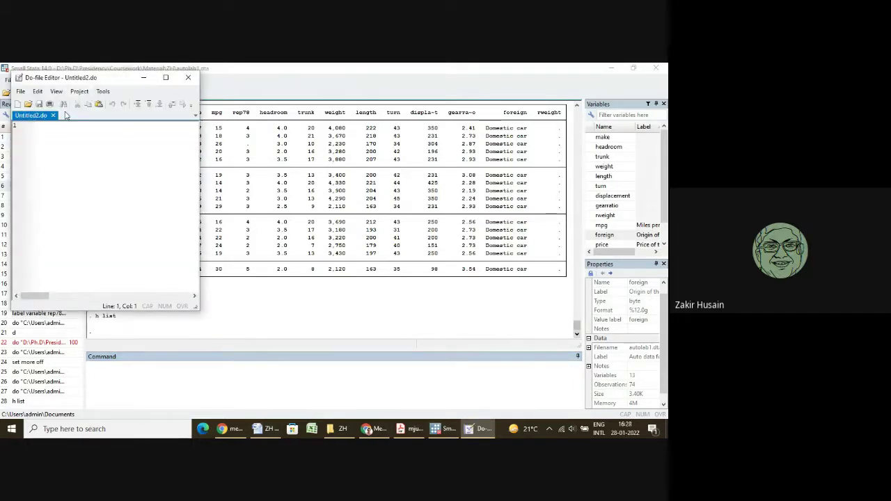
left_click(28, 104)
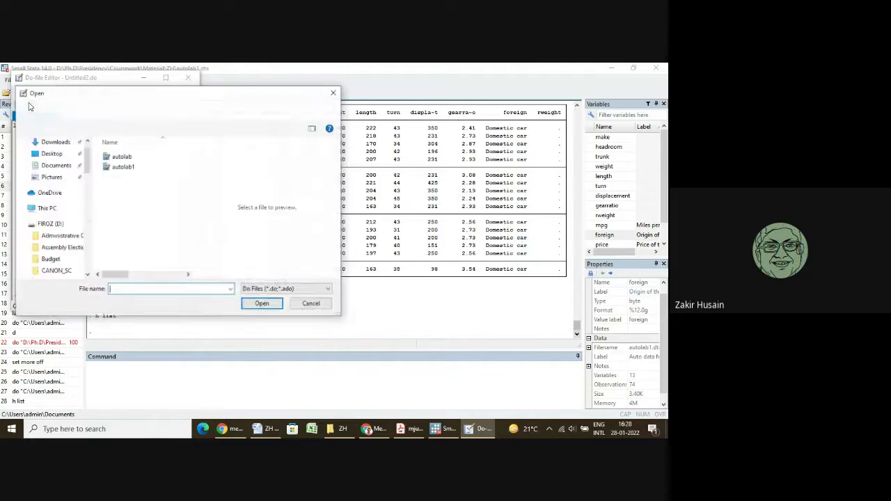
double_click(132, 167)
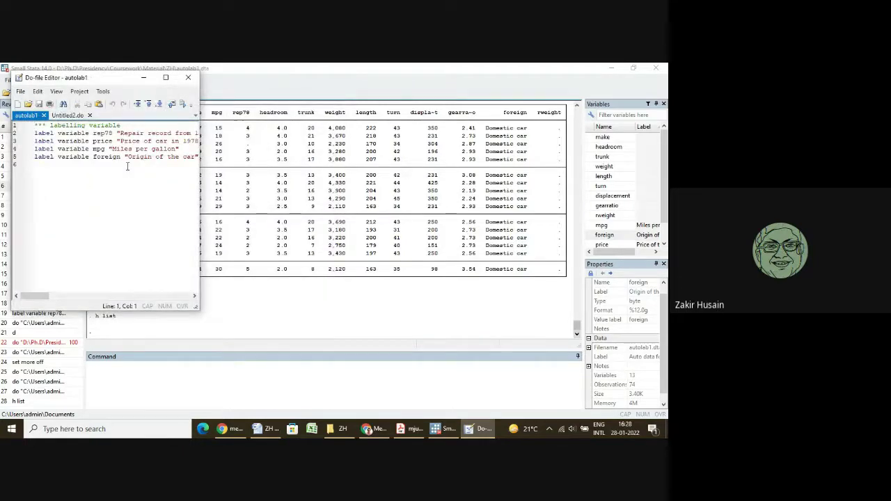
left_click(188, 78)
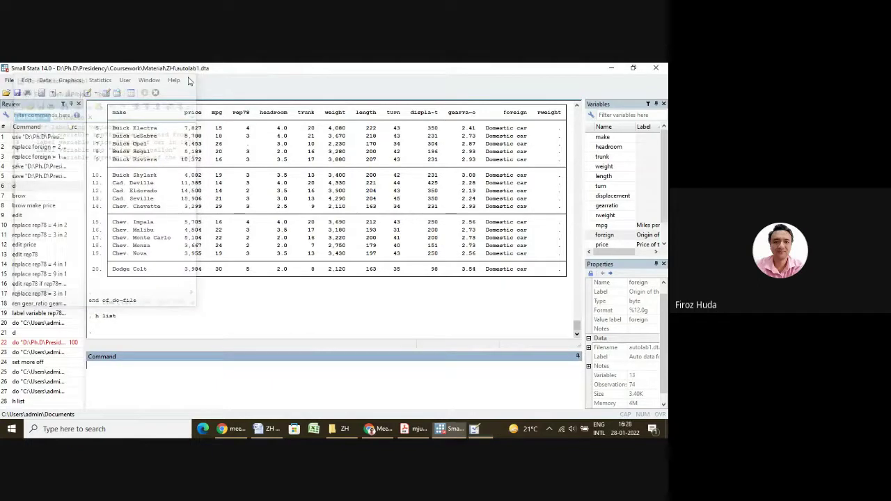
- Open a new Do-file Editor window and load the recently used autolab do-file from the ZH folder
left_click(88, 96)
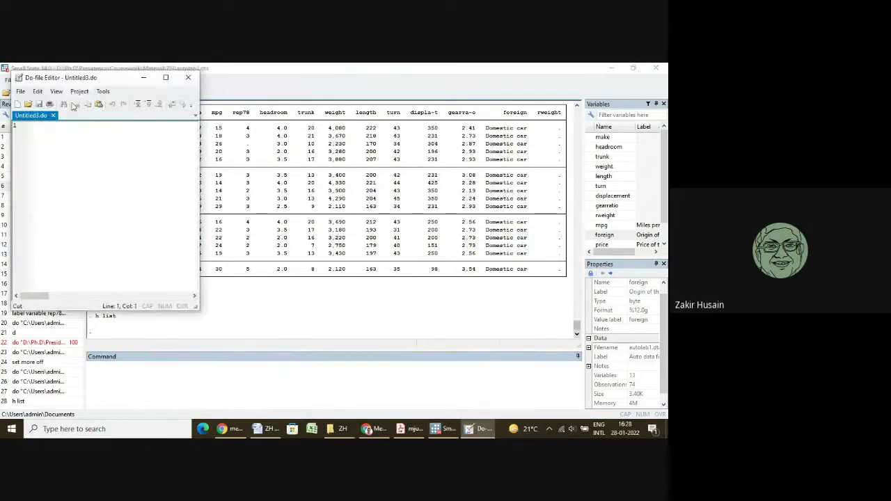
left_click(28, 103)
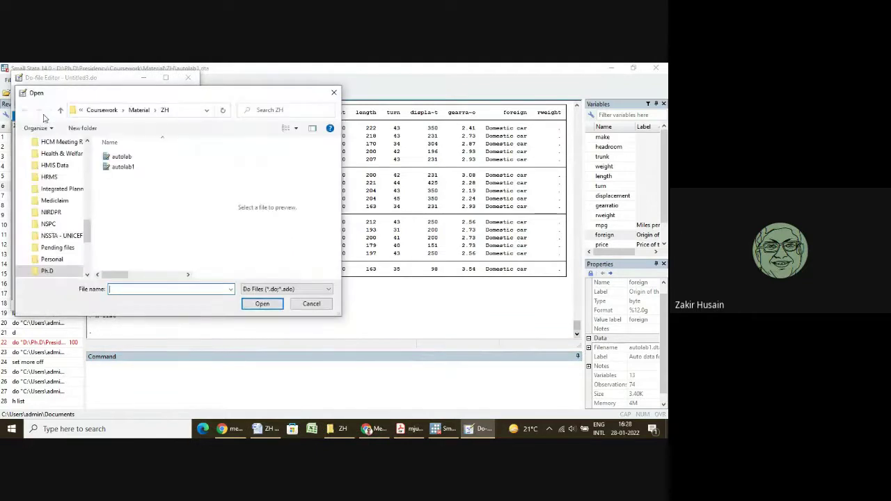
left_click(311, 304)
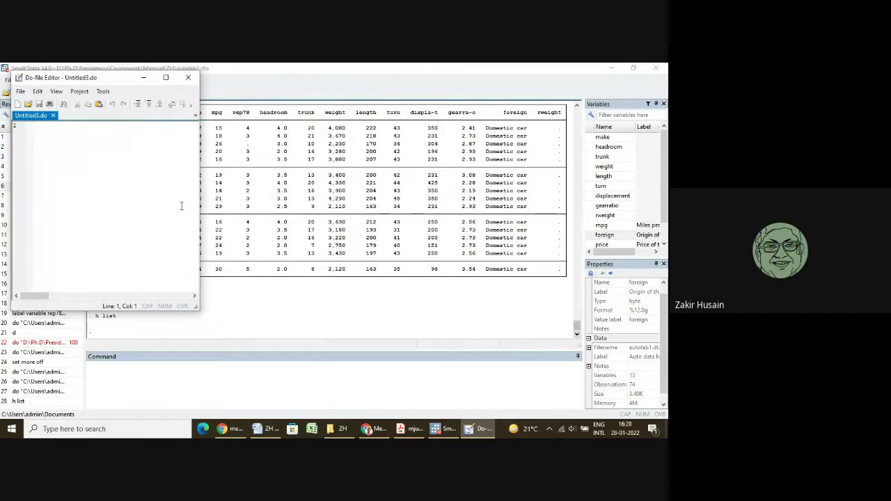
left_click(21, 91)
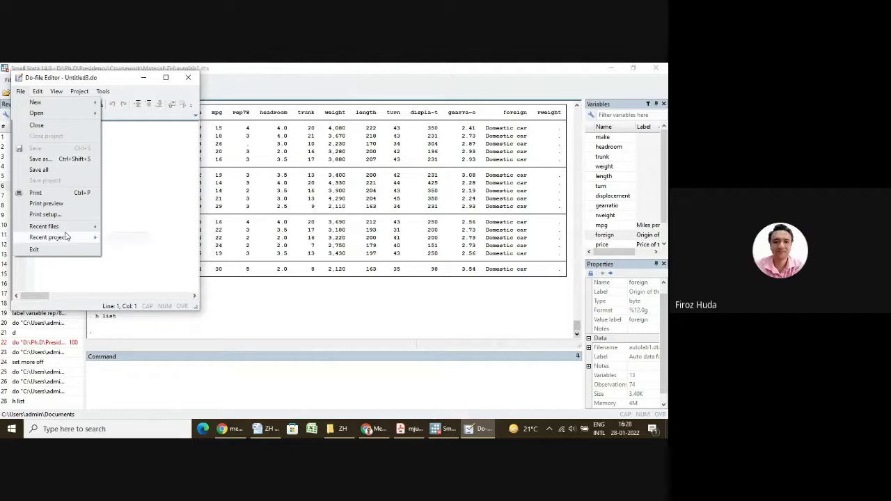
mouse_move(80, 229)
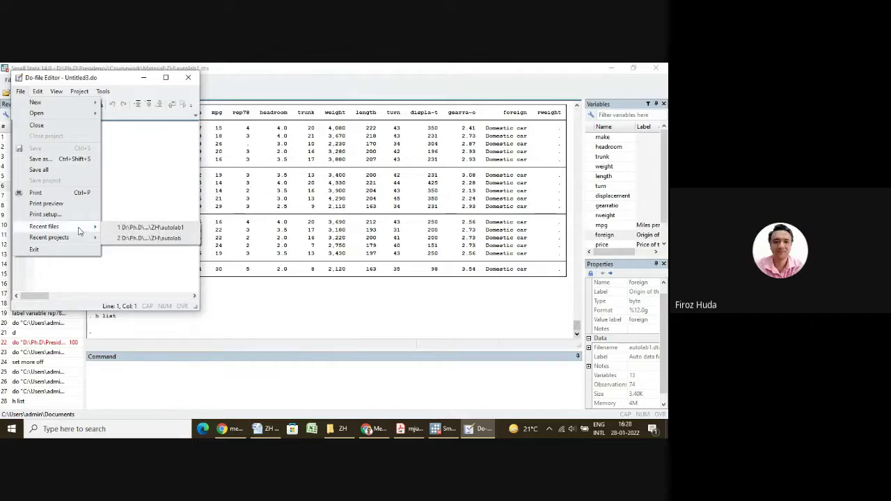
left_click(150, 238)
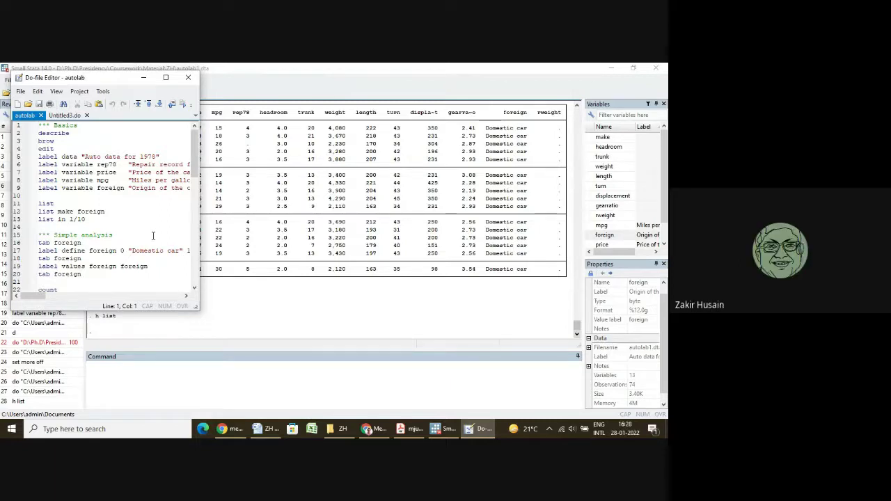
- Enlarge the Do-file Editor window until full command lines show, and place it over the right side of the main Stata window
left_click_drag(96, 311, 93, 418)
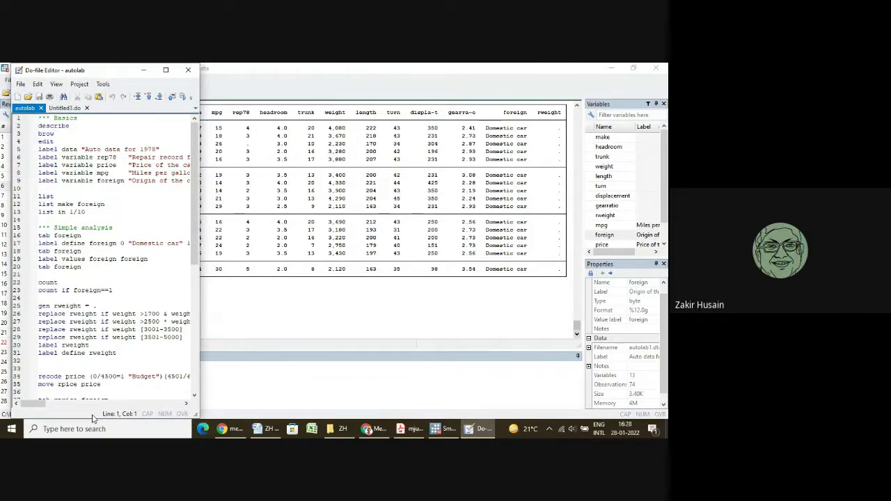
left_click_drag(200, 307, 299, 302)
left_click_drag(134, 70, 125, 72)
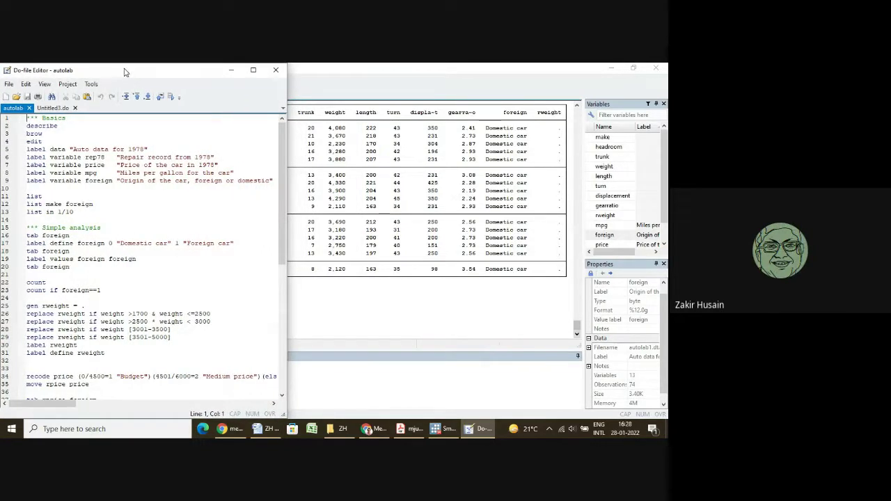
left_click_drag(126, 73, 506, 80)
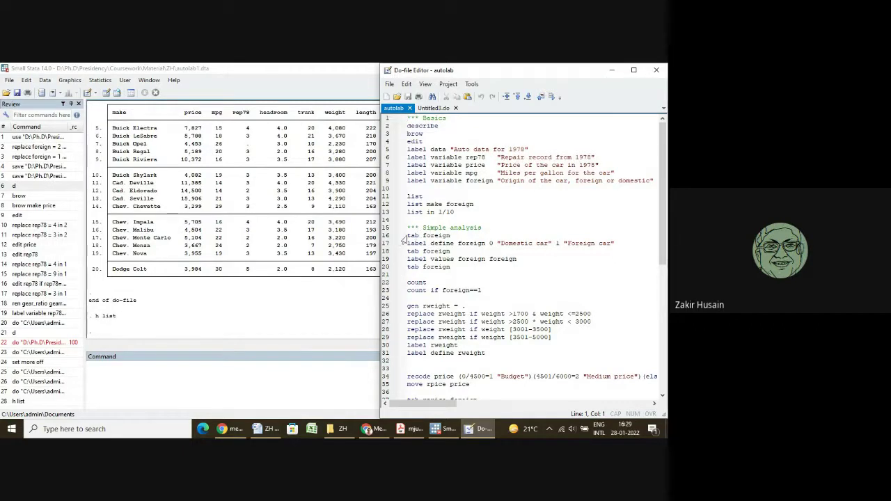
- Execute only the first "tab foreign" command under Simple analysis in the autolab do-file
left_click_drag(407, 235, 466, 237)
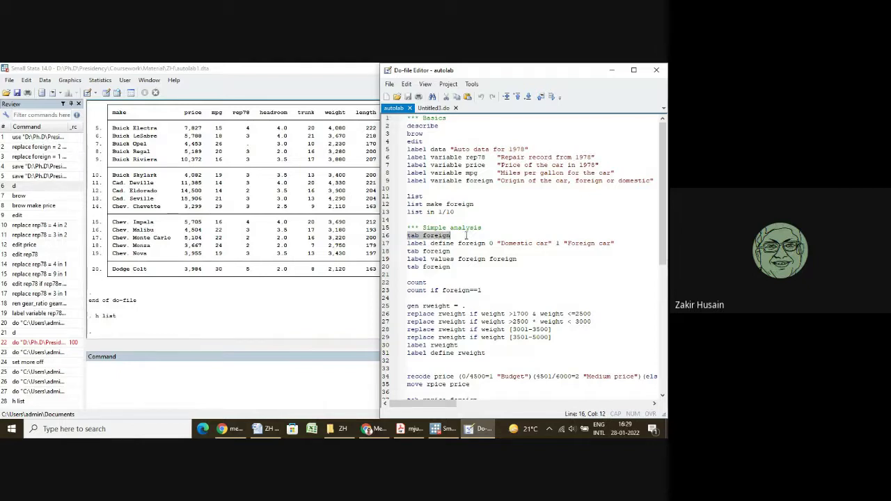
left_click(387, 239)
left_click(550, 97)
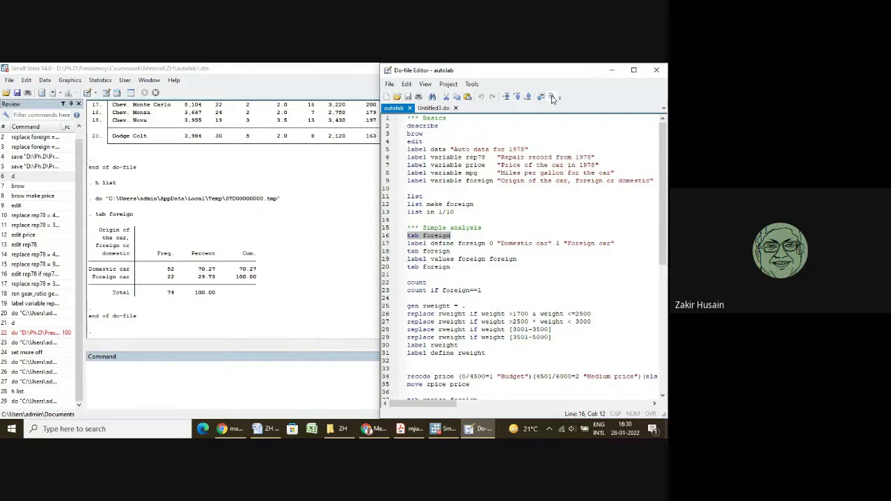
- Switch to Gmail in Chrome and open the newest inbox email, which contains the "use" command for the online autolab.dta dataset
left_click(121, 372)
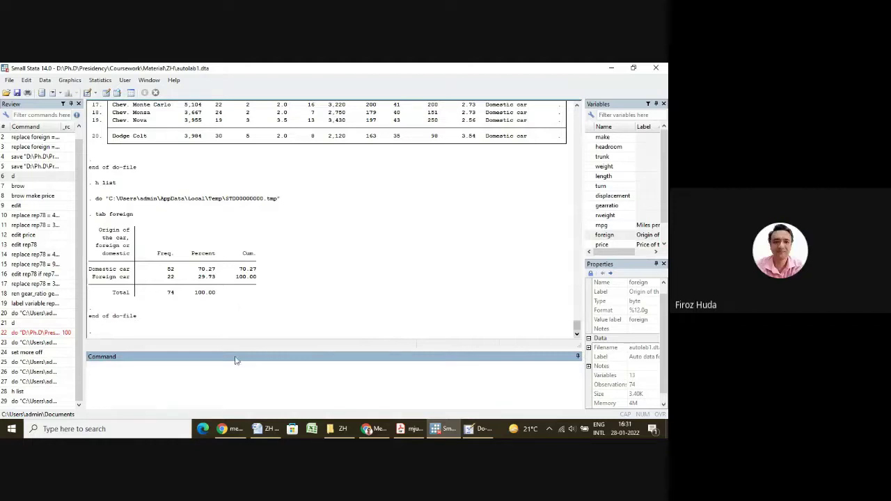
left_click(373, 430)
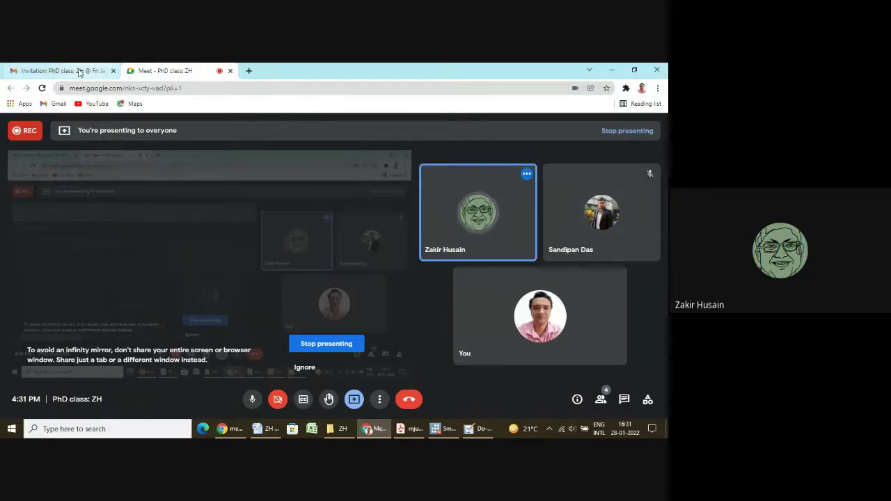
left_click(79, 72)
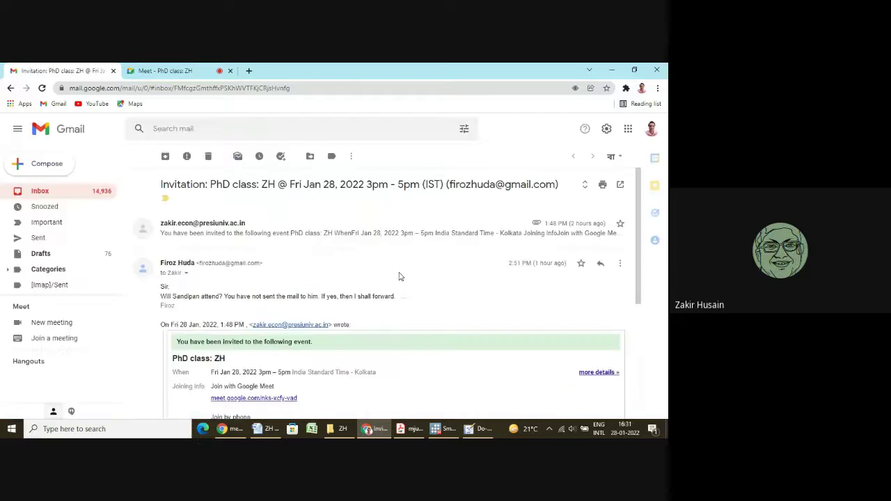
left_click(38, 197)
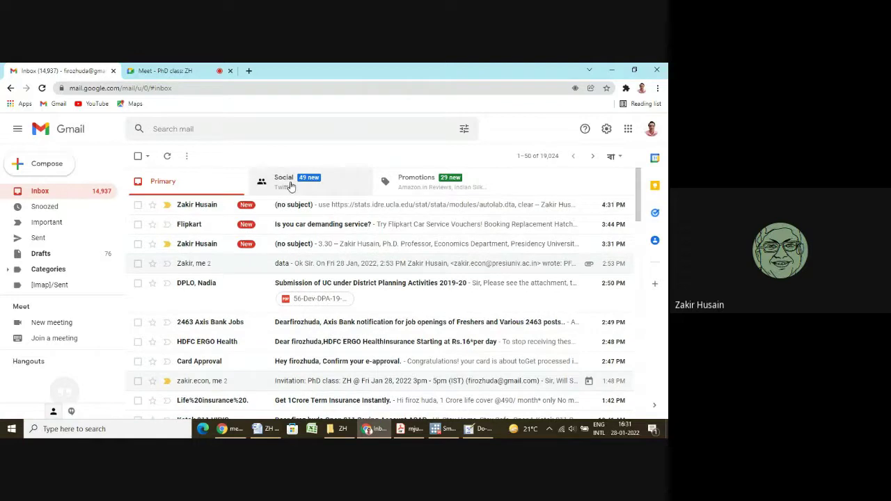
left_click(296, 210)
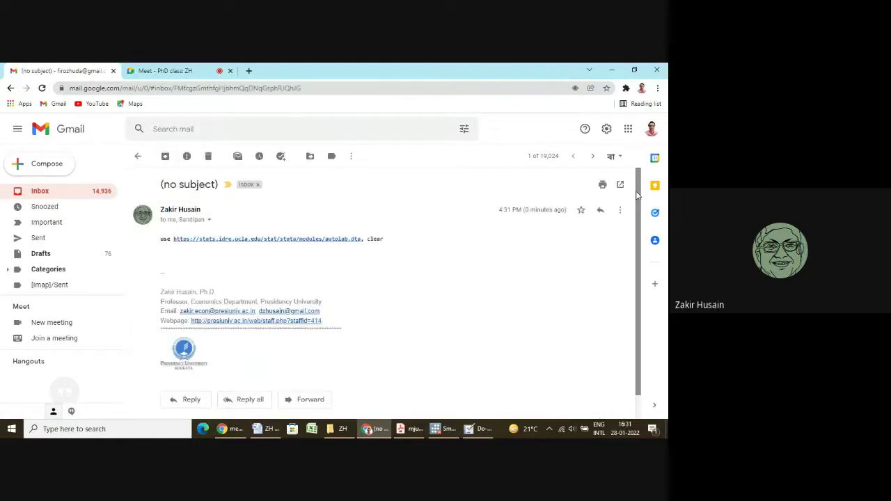
- Copy the use command for autolab.dta from the e-mail and run it in Stata with the clear option
scroll(632, 264, "down", 1)
scroll(629, 224, "up", 1)
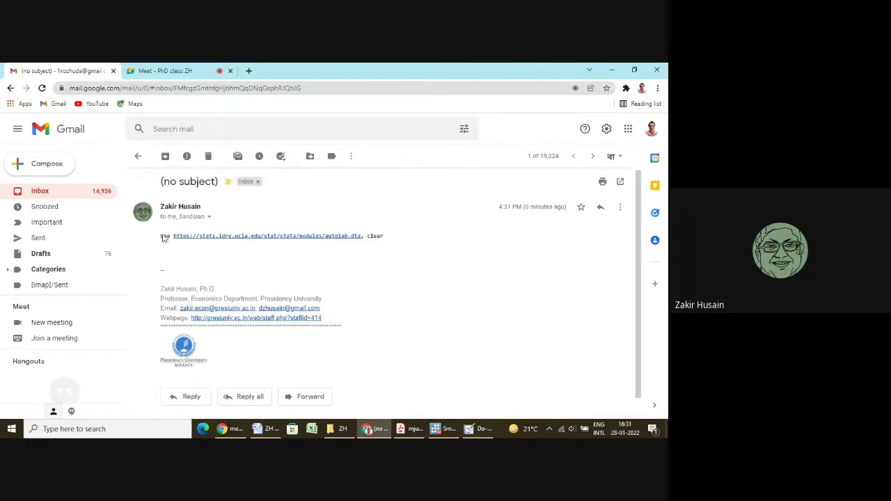
left_click_drag(161, 236, 391, 241)
key("ctrl+c")
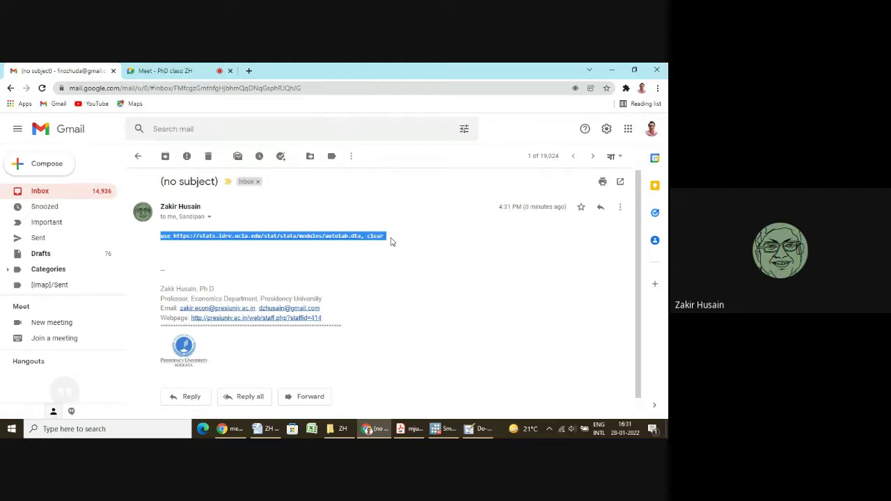
left_click(445, 430)
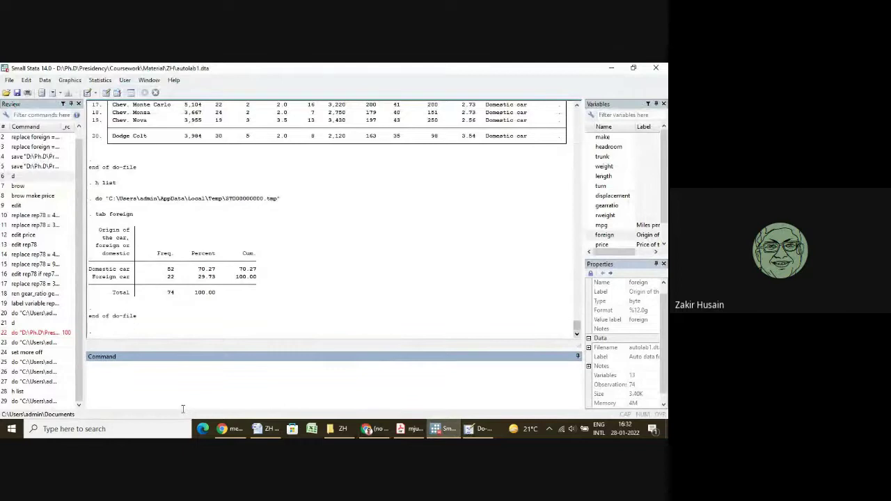
key("ctrl+v")
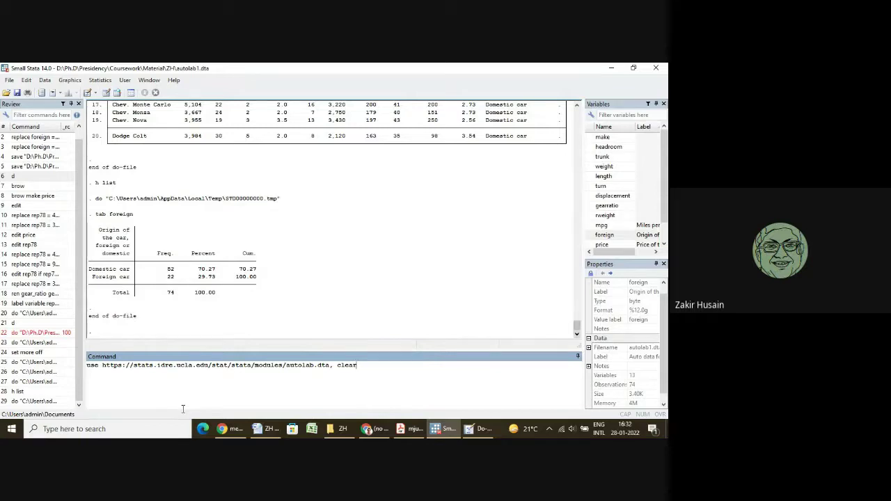
key("Return")
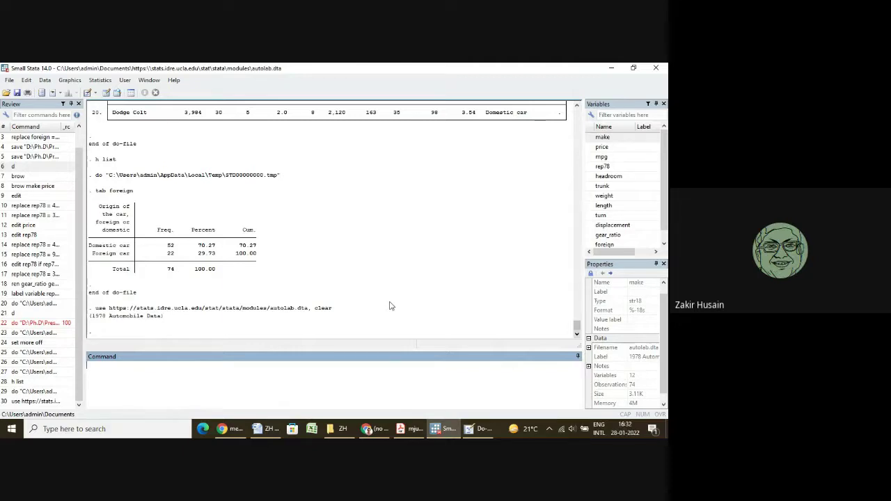
- Save the dataset as "D:\Ph.D\Presidency\Coursework\Material\ZH\autolab1.dta" by reusing the earlier save command with the replace option
left_click(43, 160)
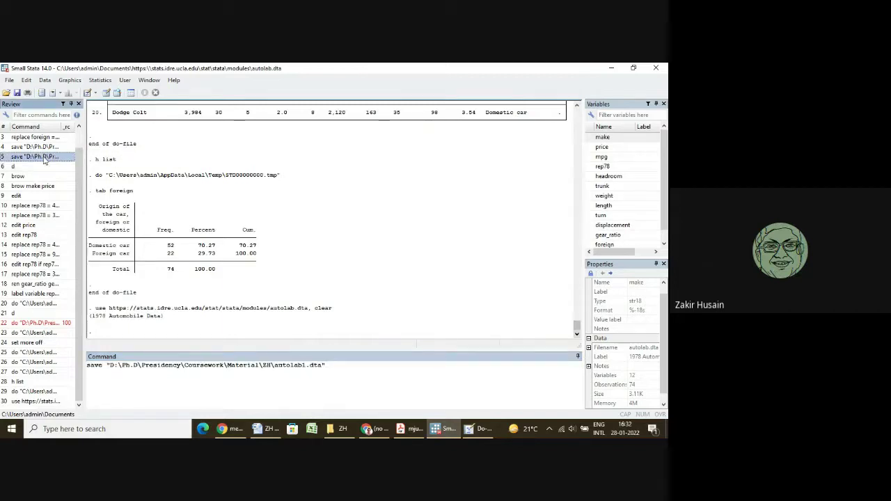
left_click(358, 372)
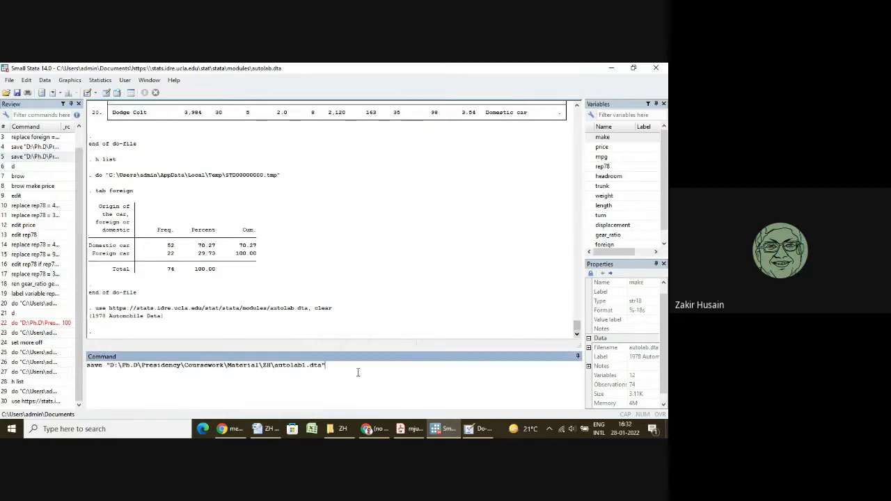
key("Return")
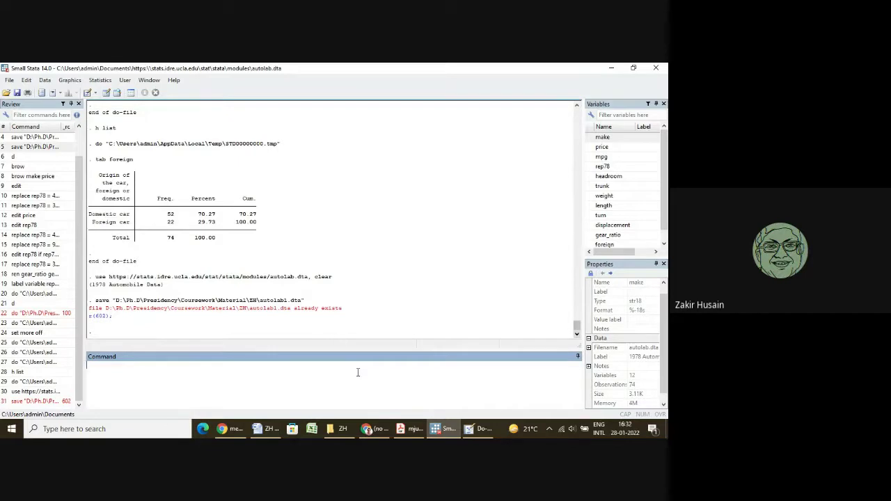
key("Page_Up")
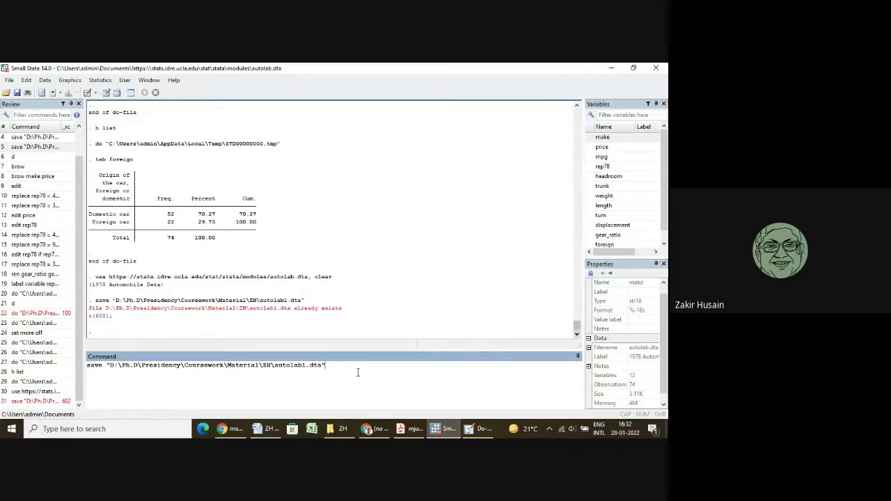
type(", replace")
key("Return")
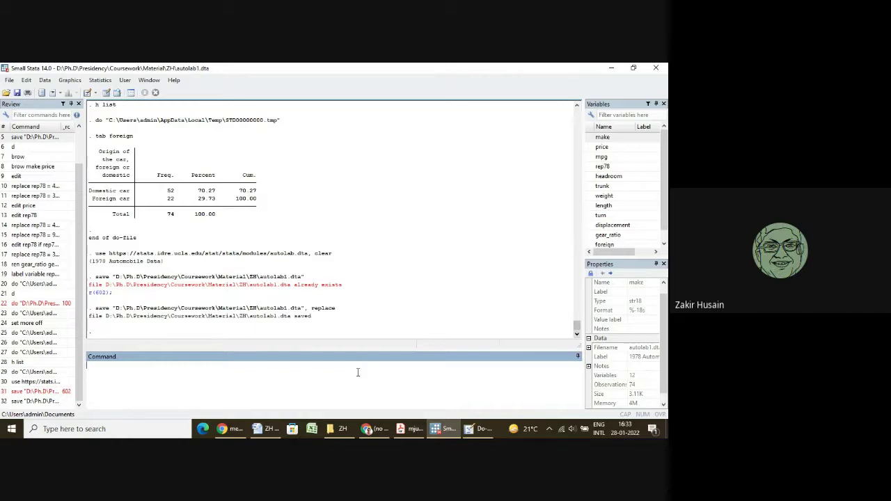
- Label the dataset "Auto data for 1978" by running only the label data line of the autolab do-file
left_click(485, 432)
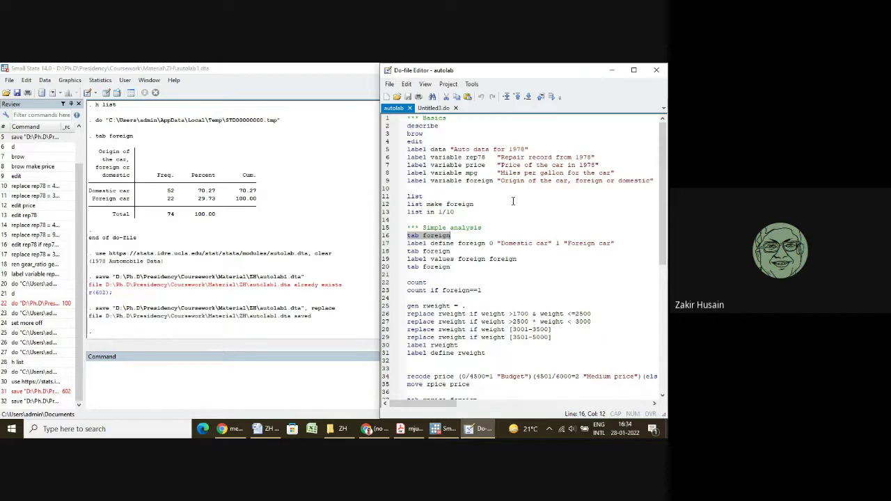
left_click(382, 149)
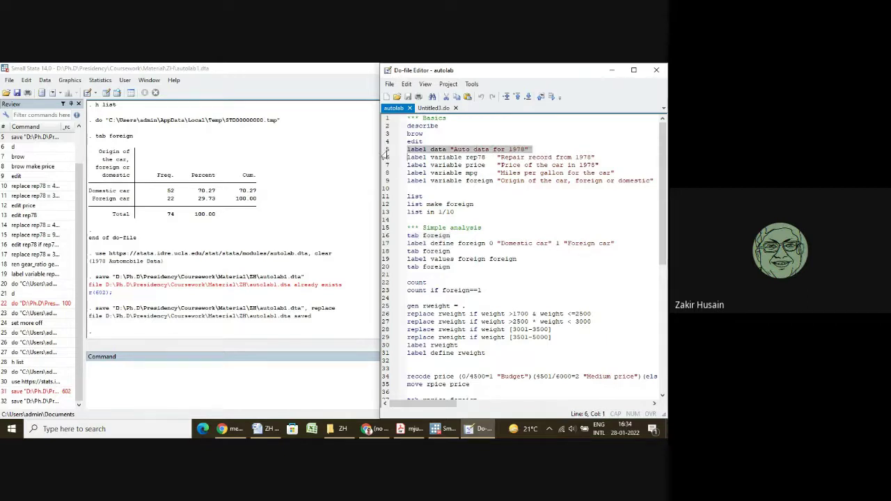
left_click(552, 98)
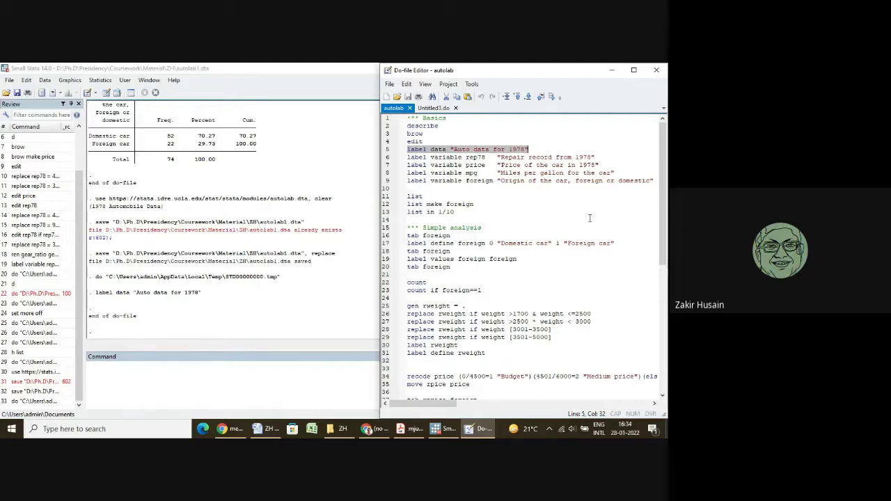
- Run the four label variable lines of the do-file for rep78, price, mpg and foreign
left_click(387, 150)
left_click_drag(385, 152, 381, 184)
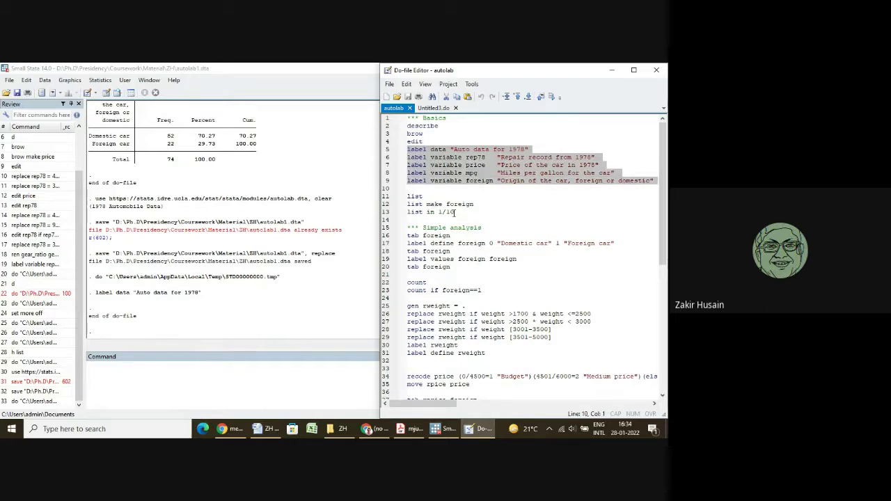
left_click(385, 158)
left_click_drag(385, 160, 385, 185)
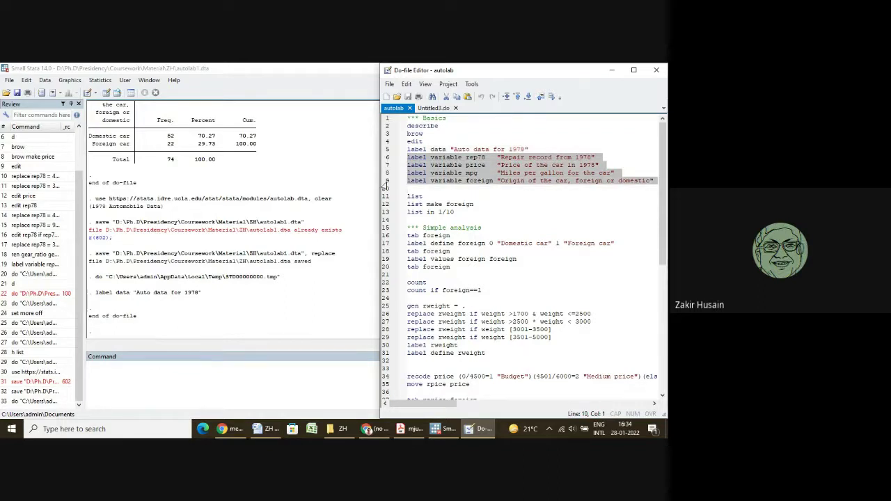
left_click(551, 97)
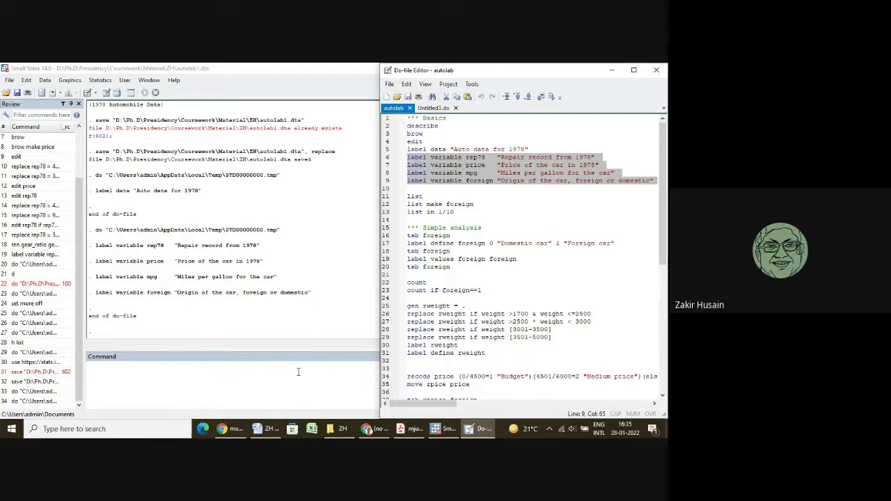
- Insert the copied use command for autolab.dta on a new line directly below the Basics heading
left_click(458, 122)
key("Return")
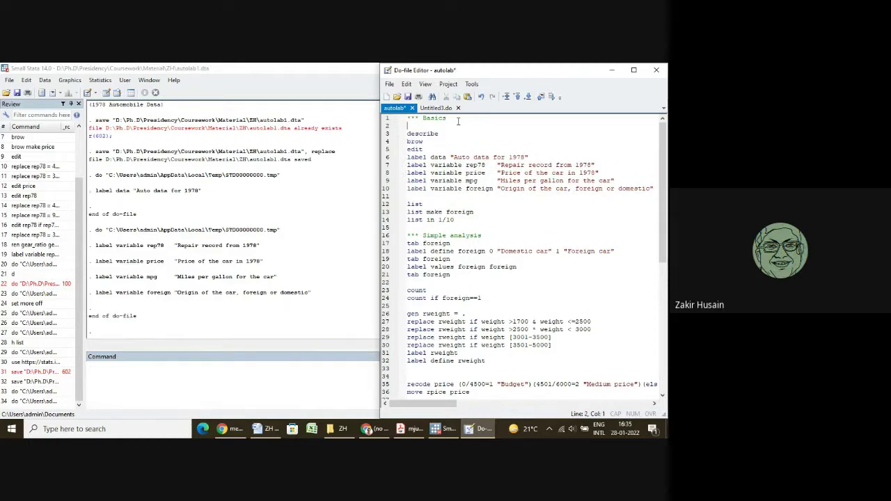
key("ctrl+v")
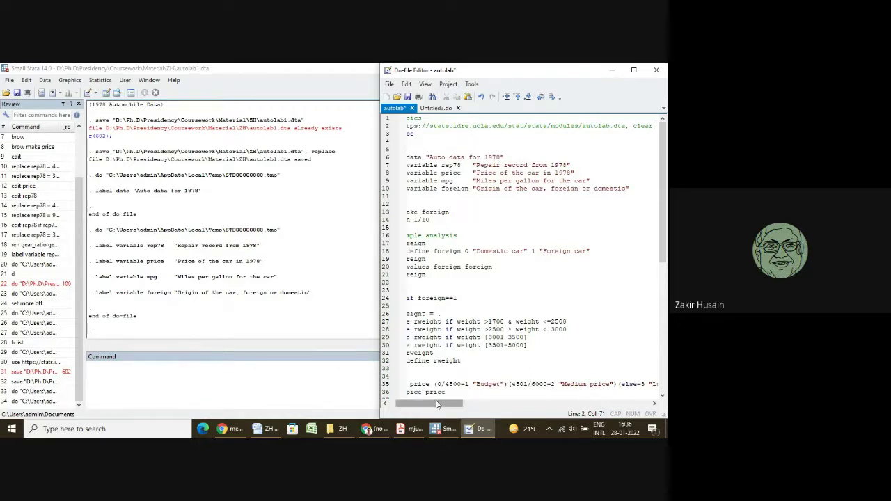
- Break the use command over three lines with /// continuation marks, before the web address and before clear
mouse_move(438, 404)
left_mouse_down()
mouse_move(429, 406)
mouse_move(440, 413)
left_mouse_up()
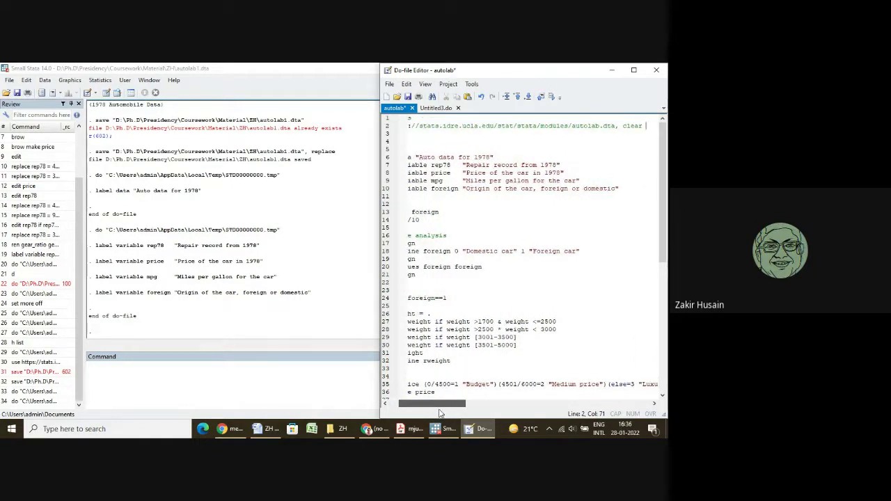
left_click_drag(440, 413, 426, 412)
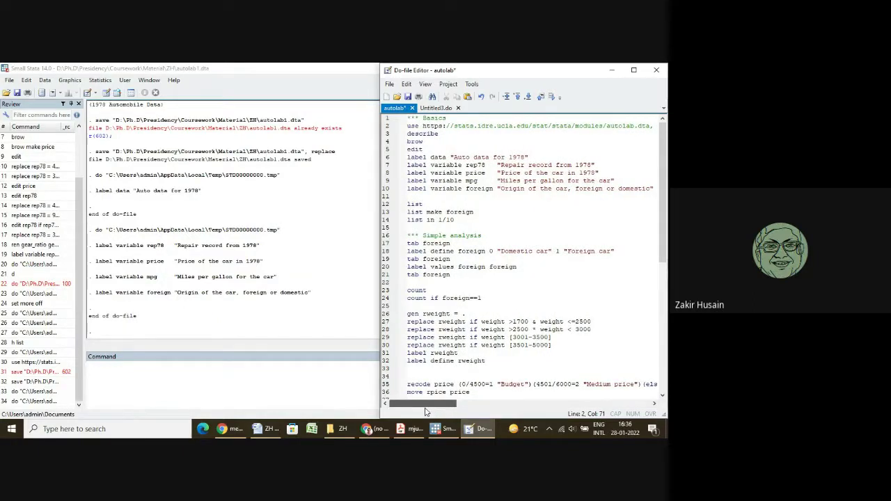
left_click(423, 126)
type("///")
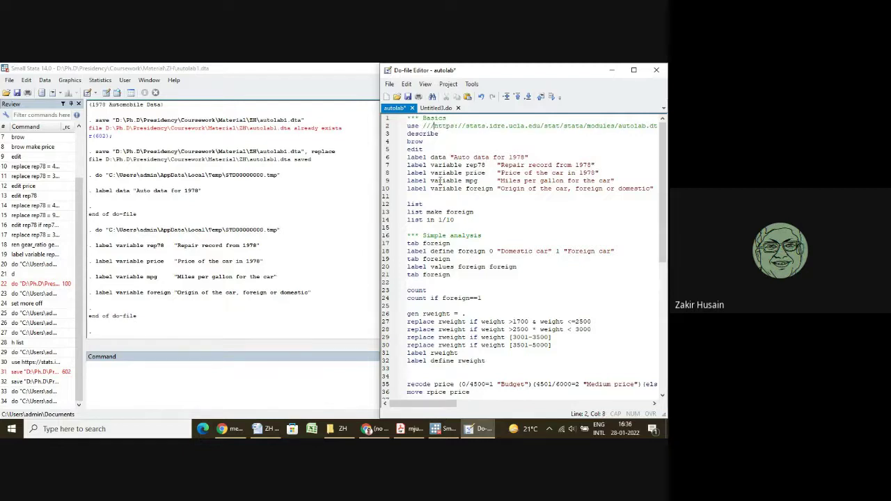
key("Return")
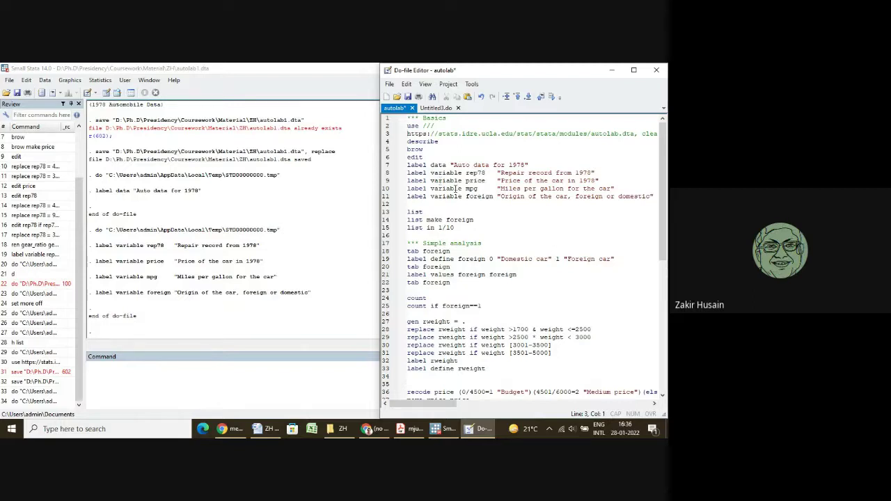
mouse_move(447, 406)
left_mouse_down()
mouse_move(459, 406)
mouse_move(446, 411)
left_mouse_up()
left_click(640, 134)
type("///")
key("Return")
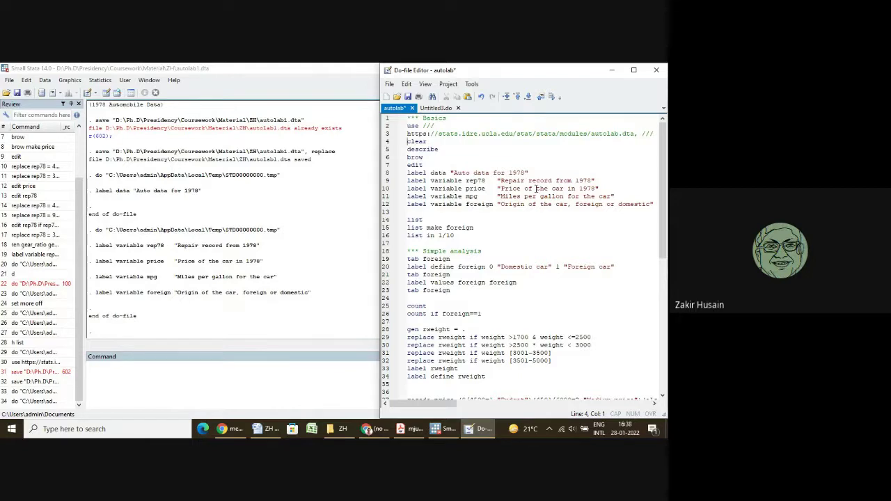
- Run the first tab foreign line, and define the foreign value label with 0 "Domestic car" and 1 "Foreign car"
left_click(381, 261)
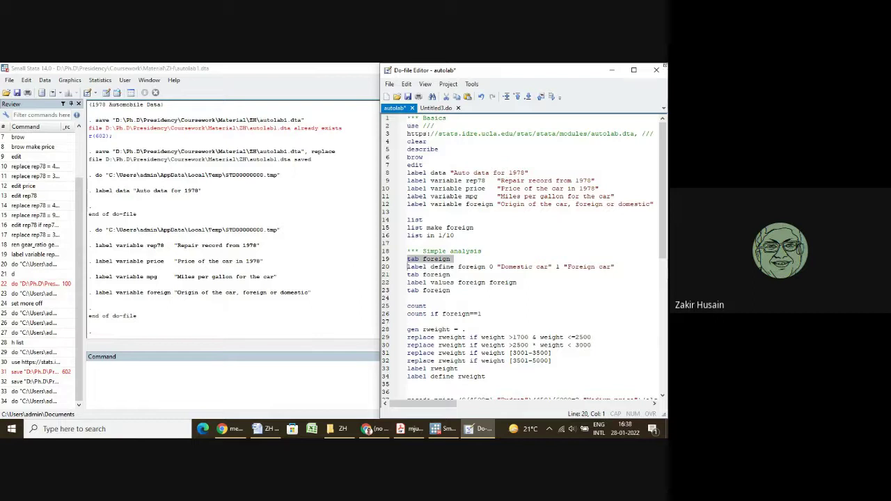
left_click(551, 97)
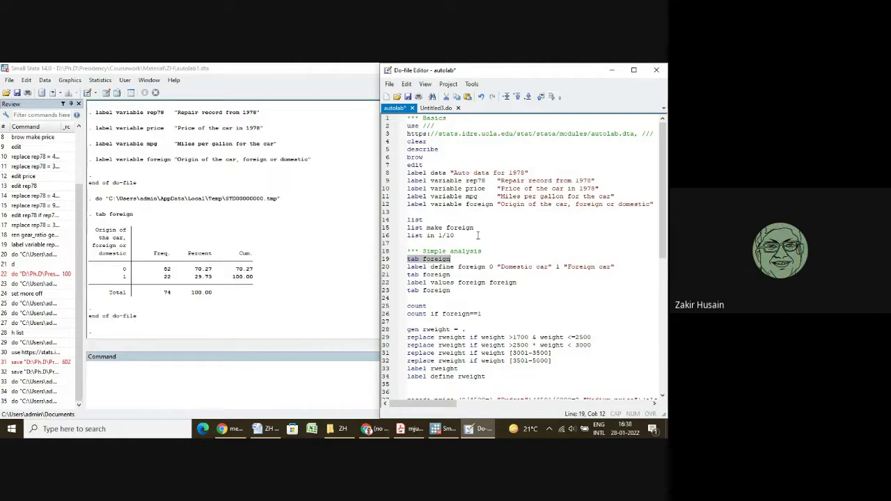
left_click(384, 267)
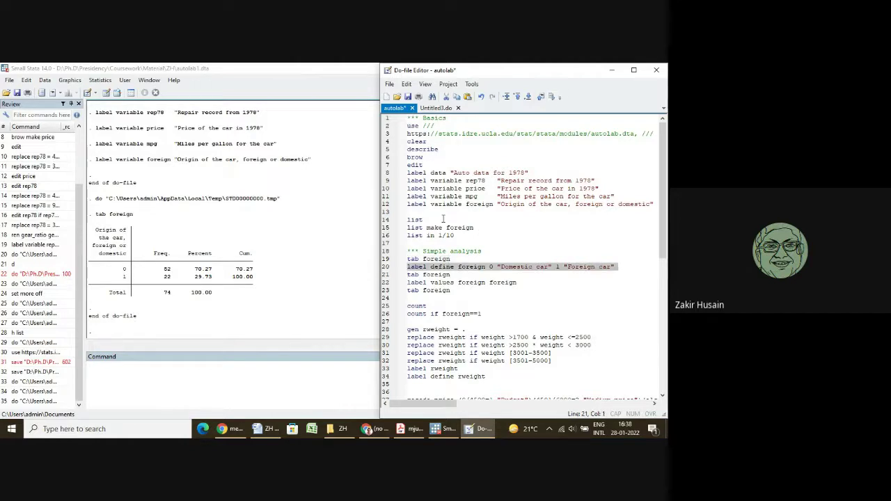
left_click(551, 96)
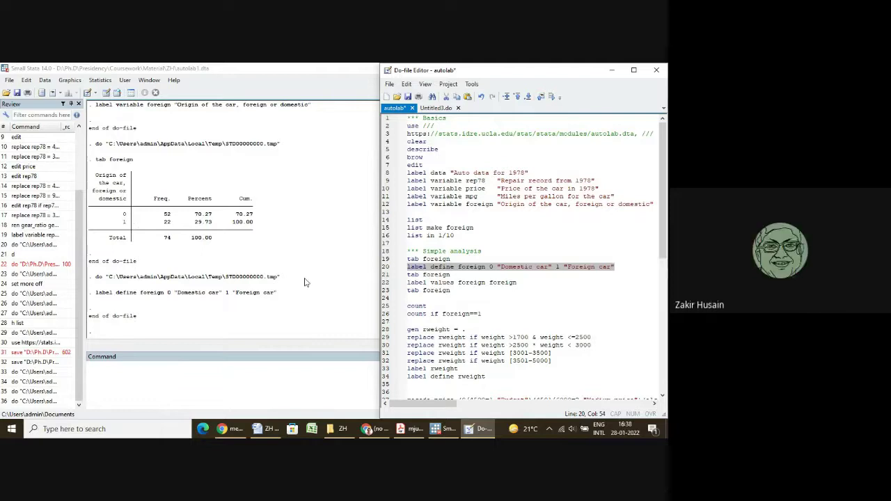
- Tabulate foreign again by running only the tab foreign line below the Simple analysis heading
left_click(385, 260)
left_click_drag(383, 265, 383, 270)
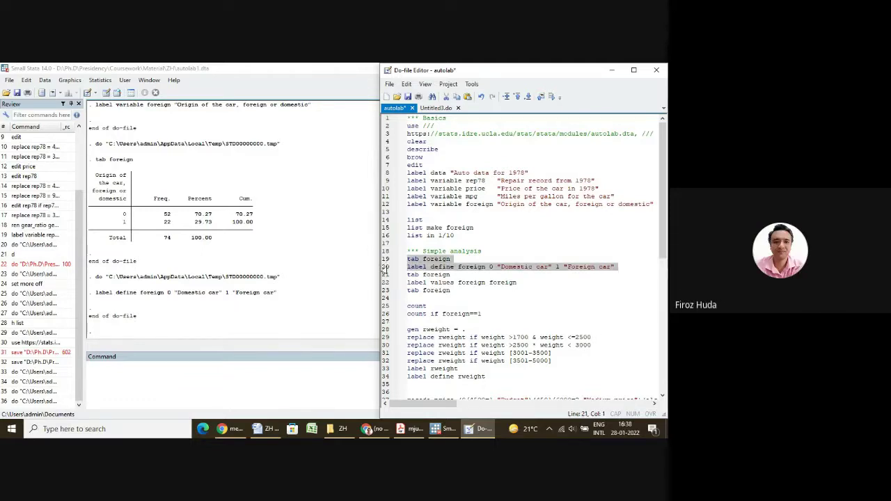
left_click(455, 259)
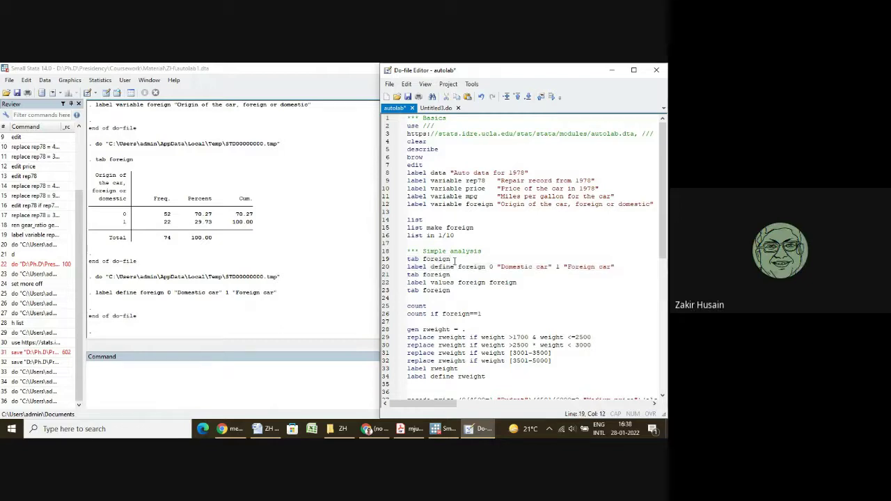
left_click(385, 262)
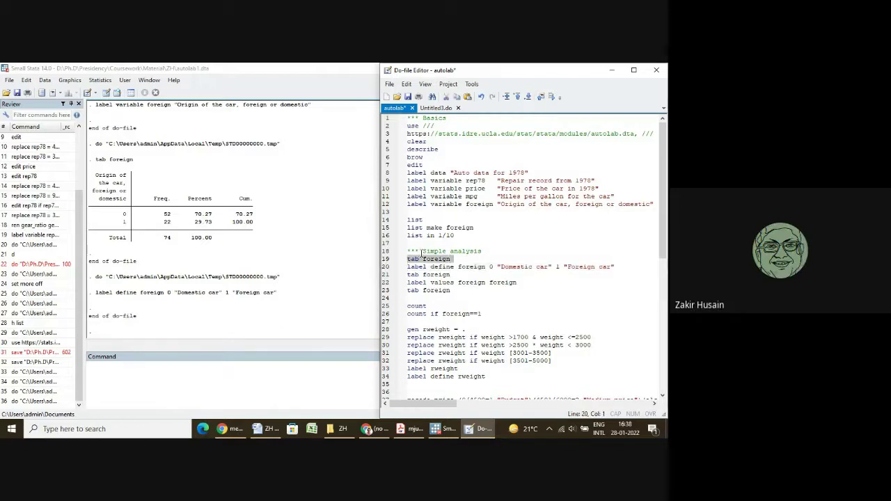
left_click(550, 97)
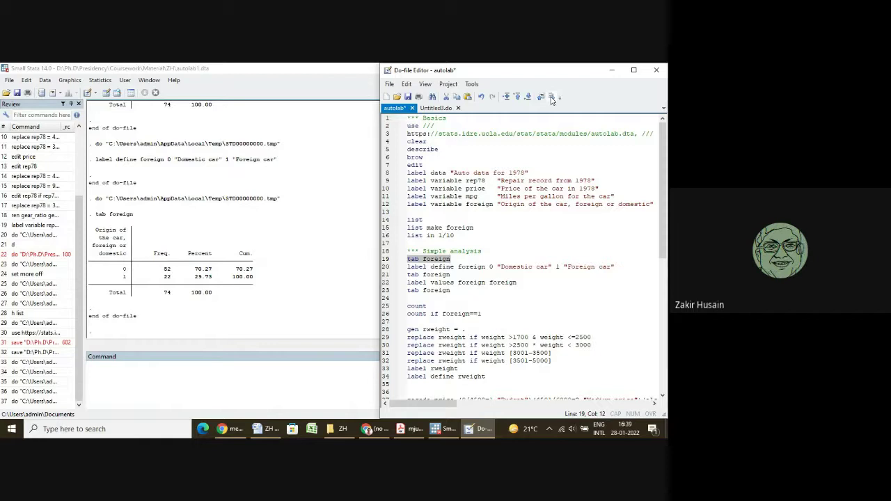
- Run the label values foreign foreign line together with the tab foreign line below it, and run the count line
left_click_drag(382, 284, 382, 292)
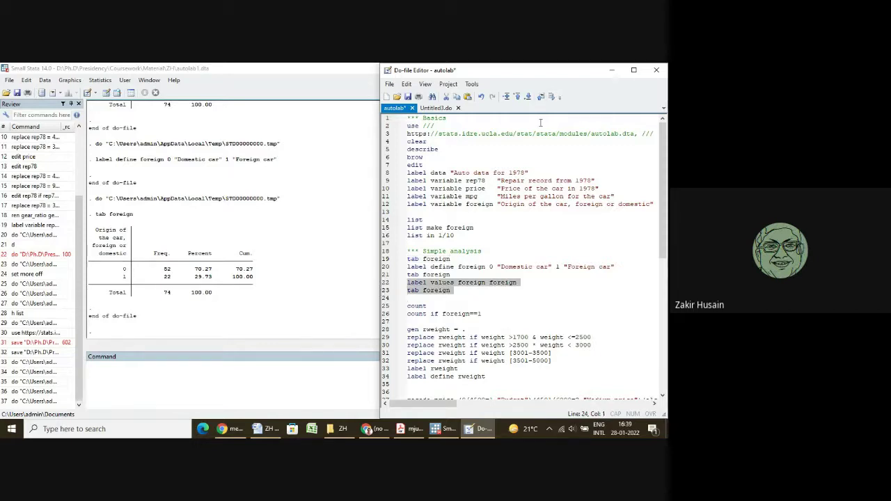
left_click(550, 97)
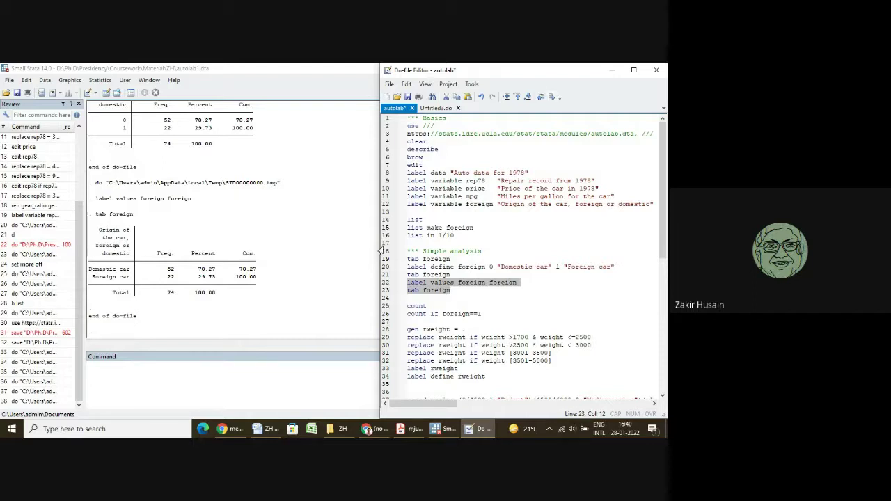
left_click(382, 307)
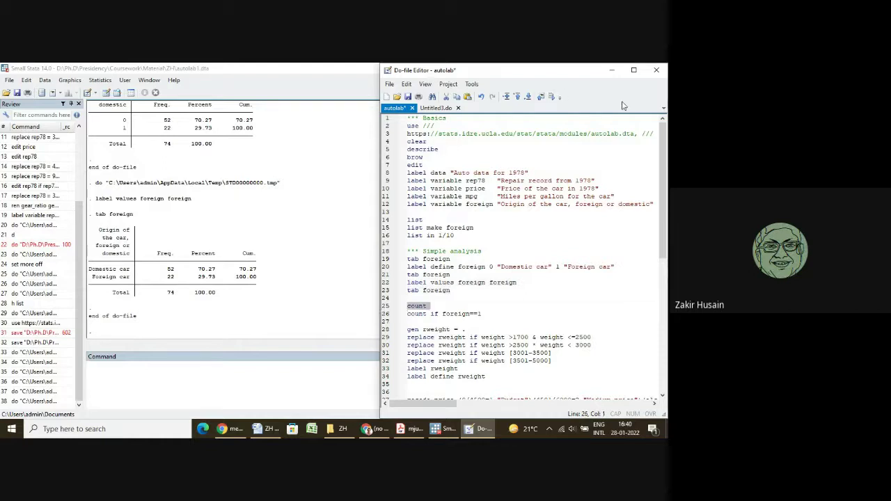
left_click(550, 97)
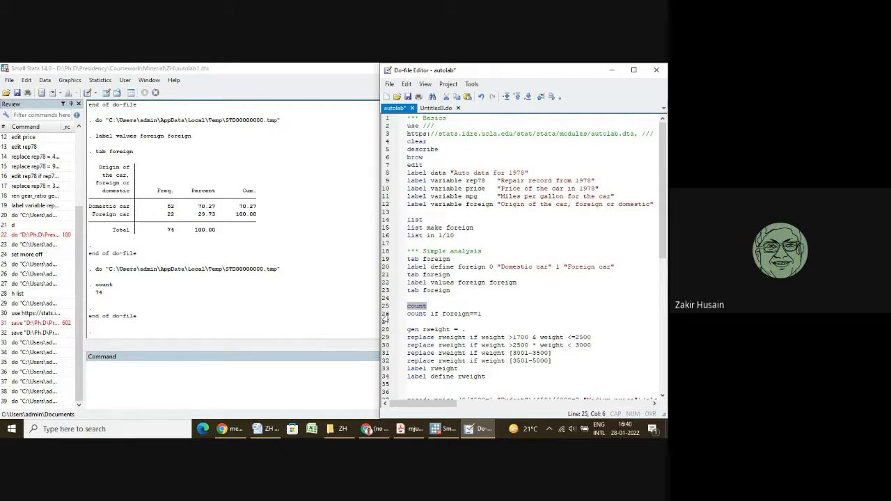
- Run only the count if foreign==1 line of the do-file
left_click(384, 315)
left_click(551, 98)
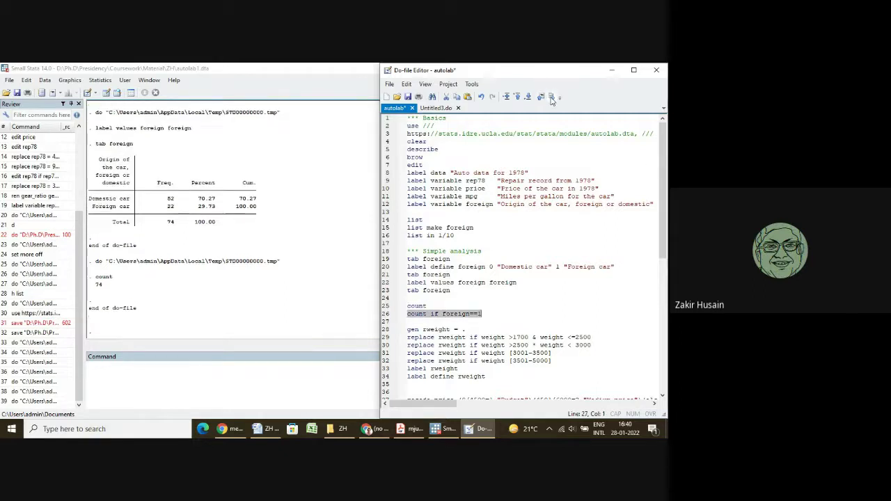
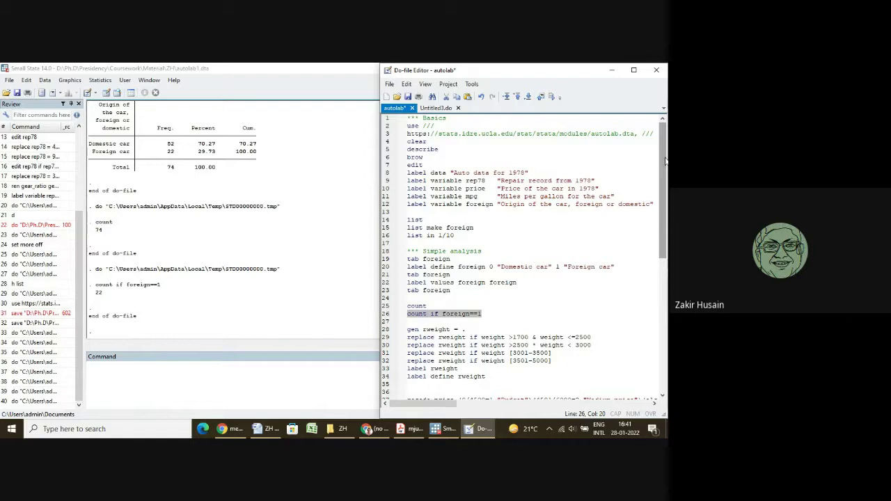
- Insert the lines log off and tab weight above the gen rweight line, leaving a blank line after count if foreign==1
left_click_drag(664, 161, 666, 215)
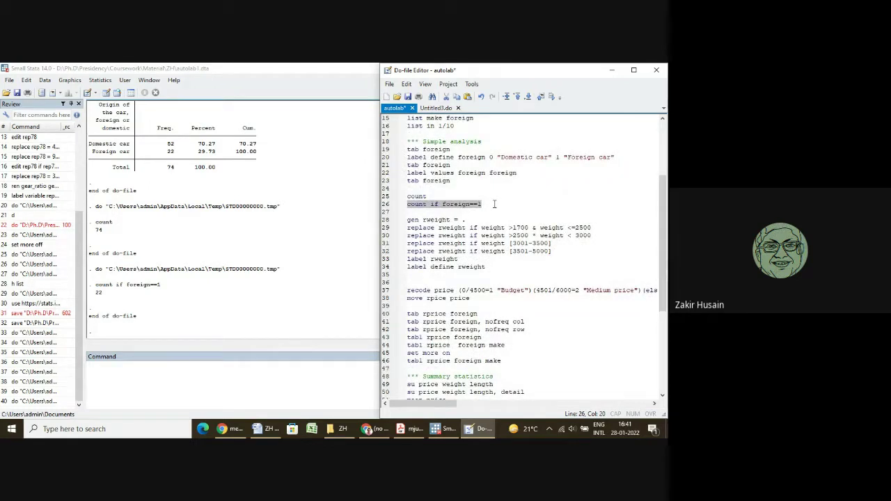
left_click(437, 212)
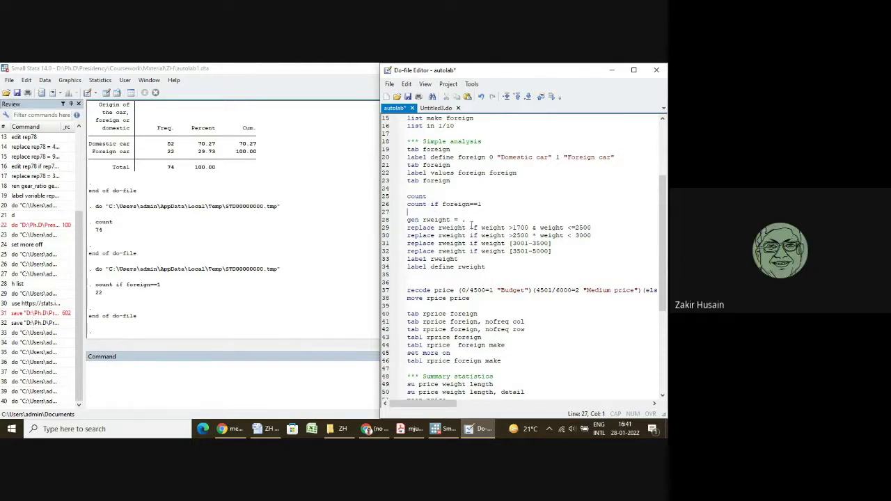
key("Return")
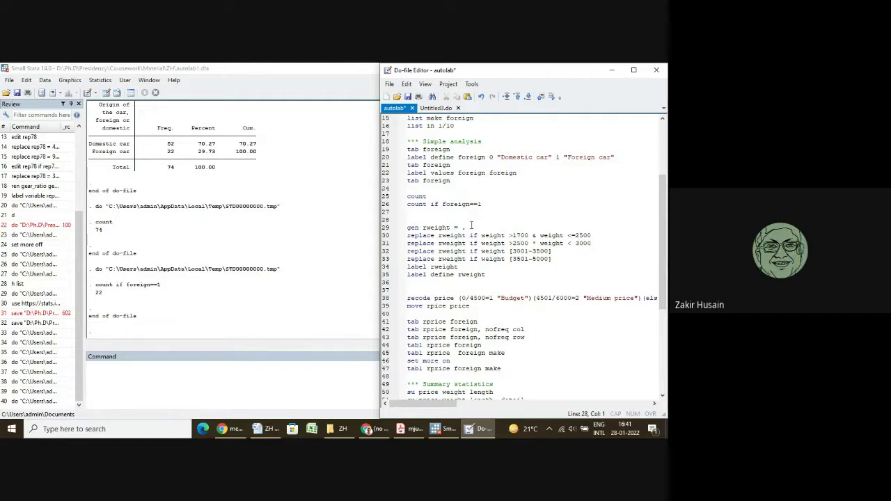
type("log ")
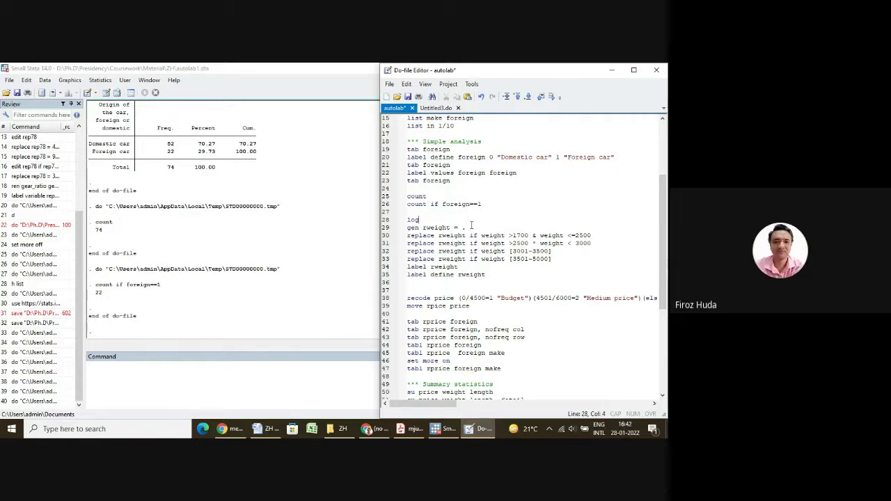
type("off")
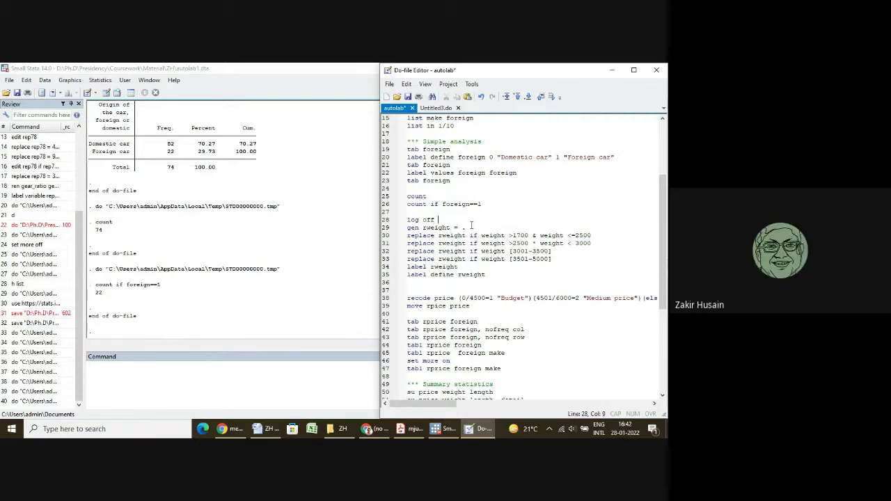
key("Return")
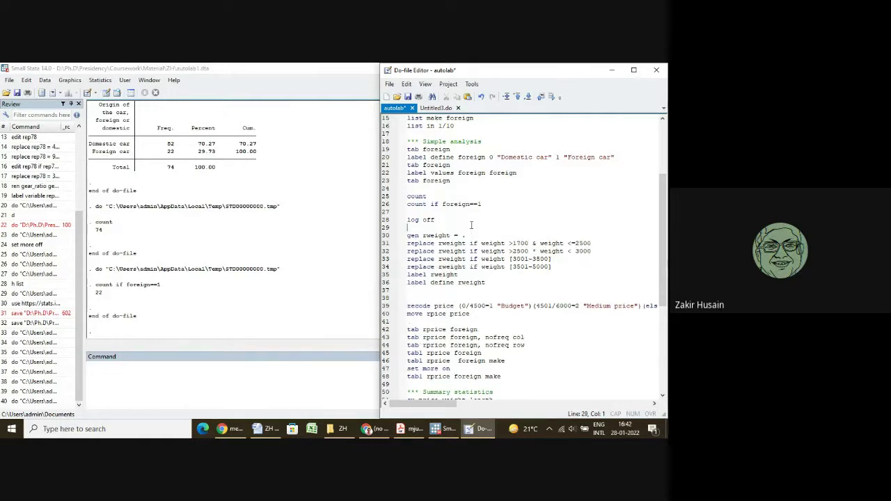
type("tab weight")
- Try to run the log off and tab weight lines together
left_click(382, 221)
left_click_drag(382, 222, 382, 229)
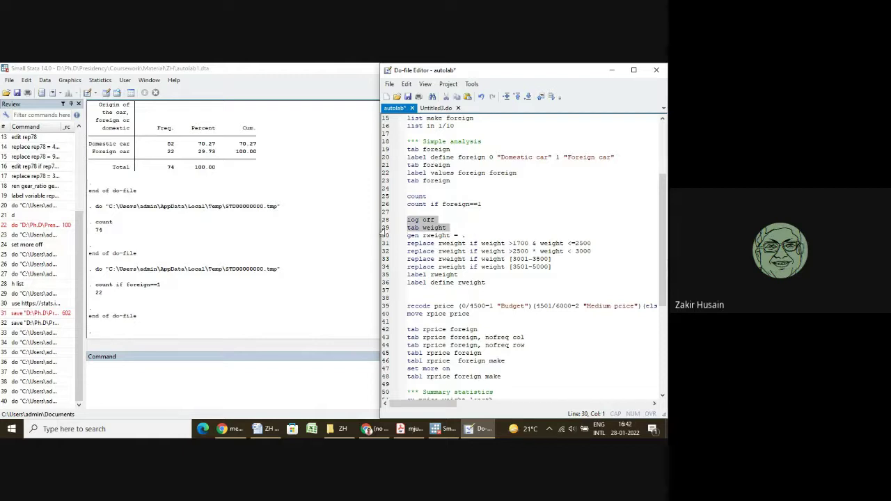
left_click(551, 97)
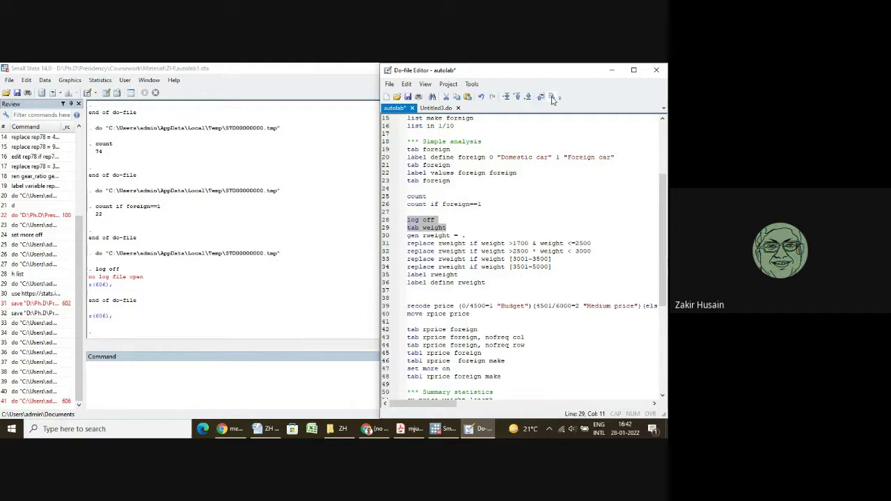
- Add a comma after log so the line reads log, off, and try running it together with the tab weight line
left_click(419, 220)
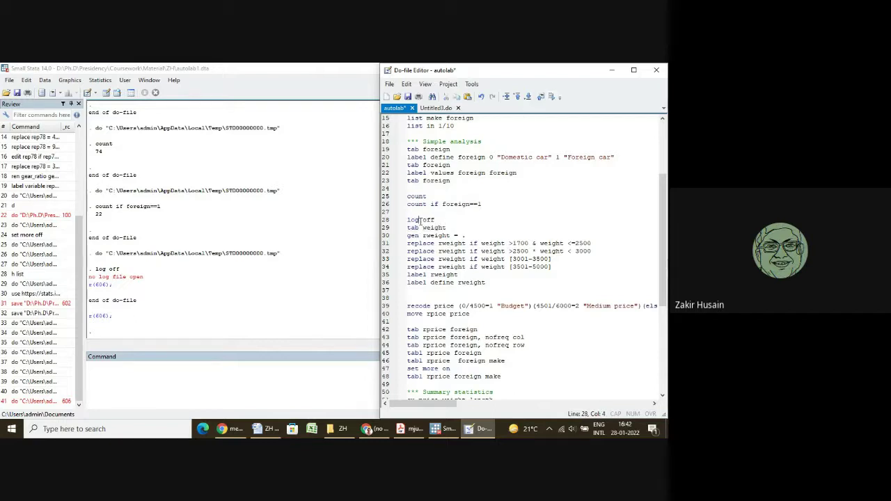
type(",")
left_click(383, 222)
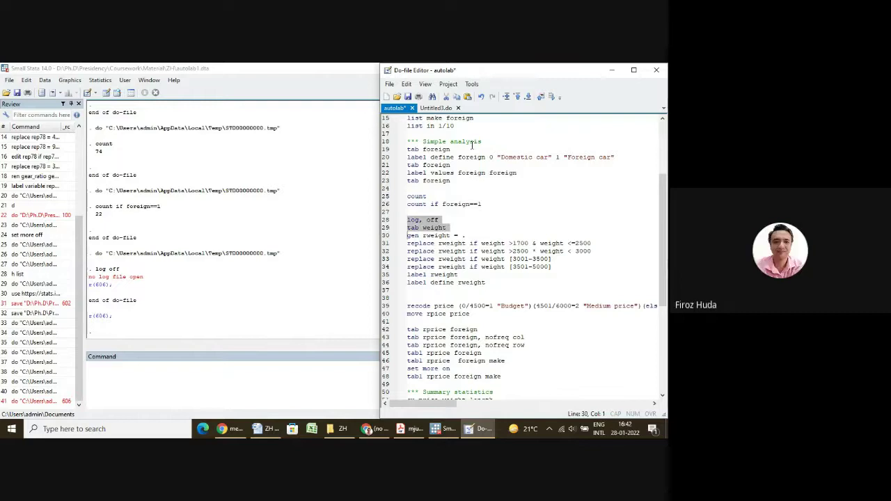
left_click(549, 97)
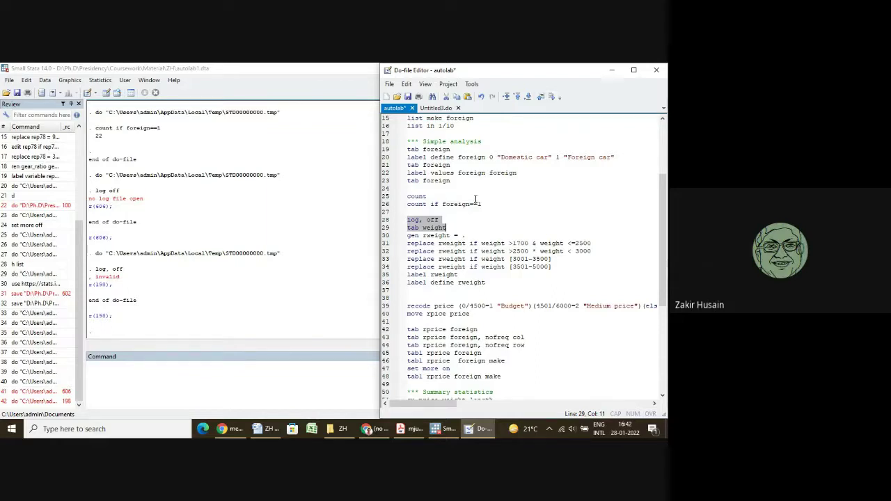
- Look up the help for the log command with h log, examine the syntax for suspending and closing logs, and close the help
left_click(119, 368)
type("h ")
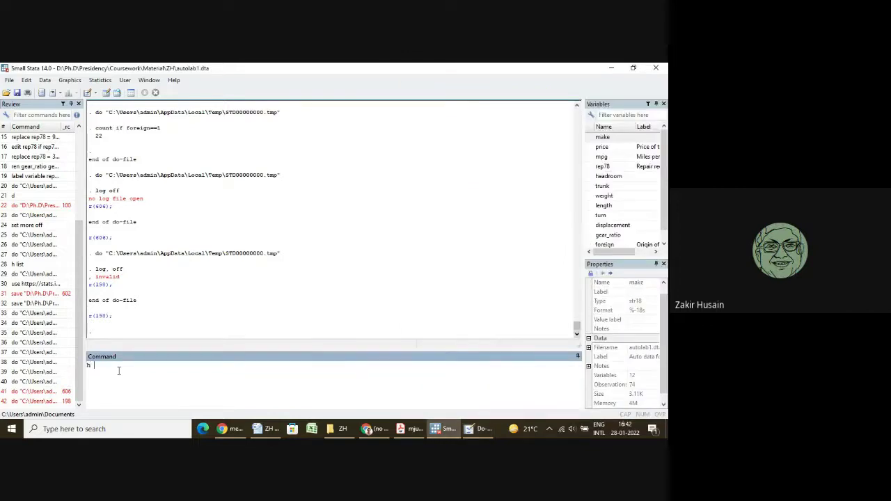
type("log")
key("Return")
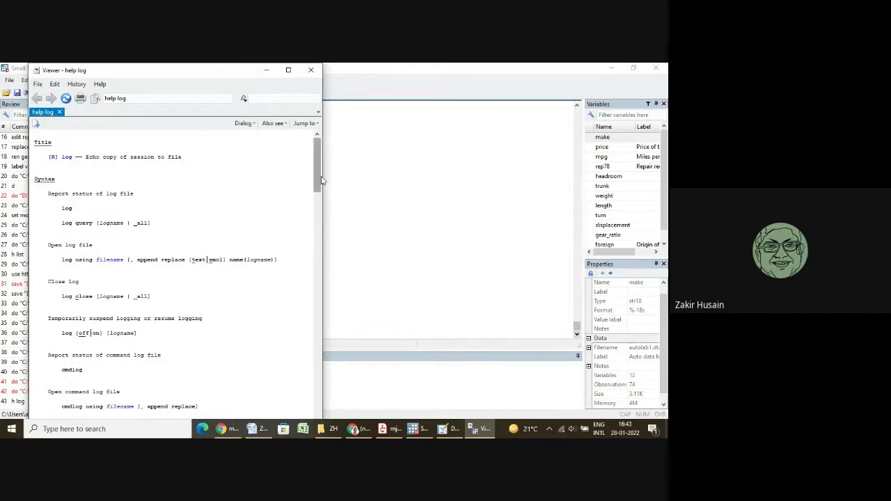
left_click_drag(322, 181, 321, 203)
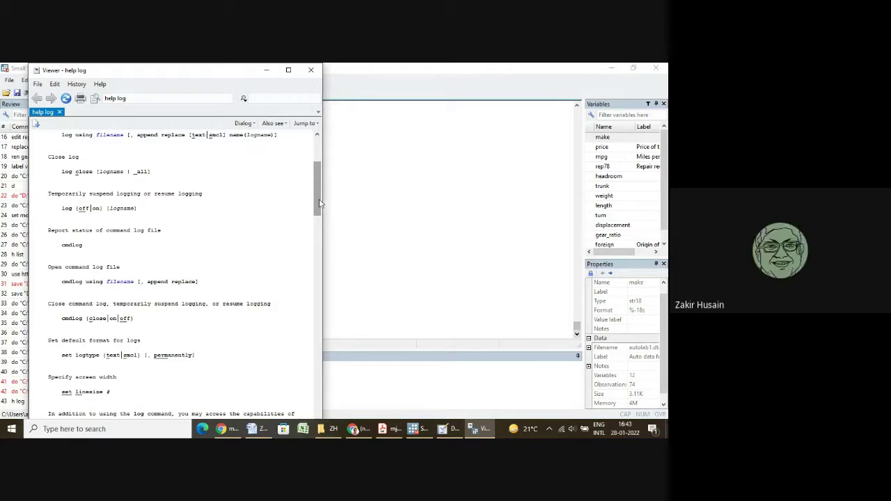
left_click_drag(317, 203, 316, 205)
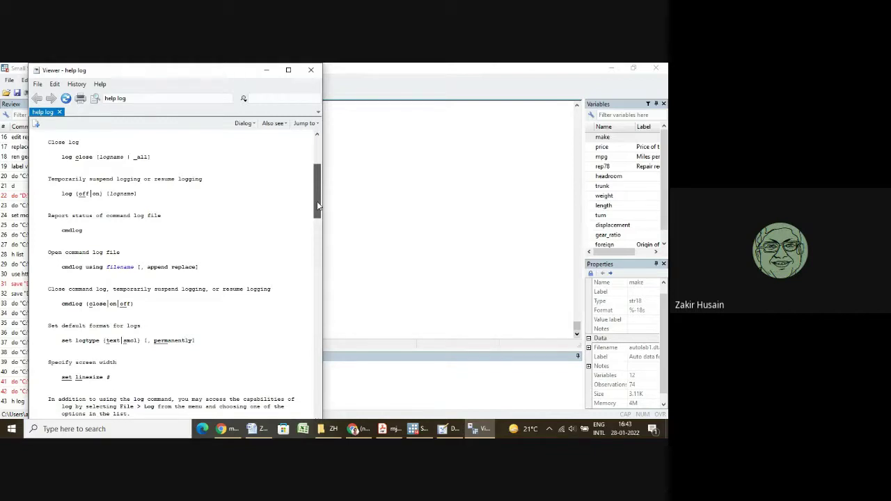
left_click_drag(316, 201, 317, 204)
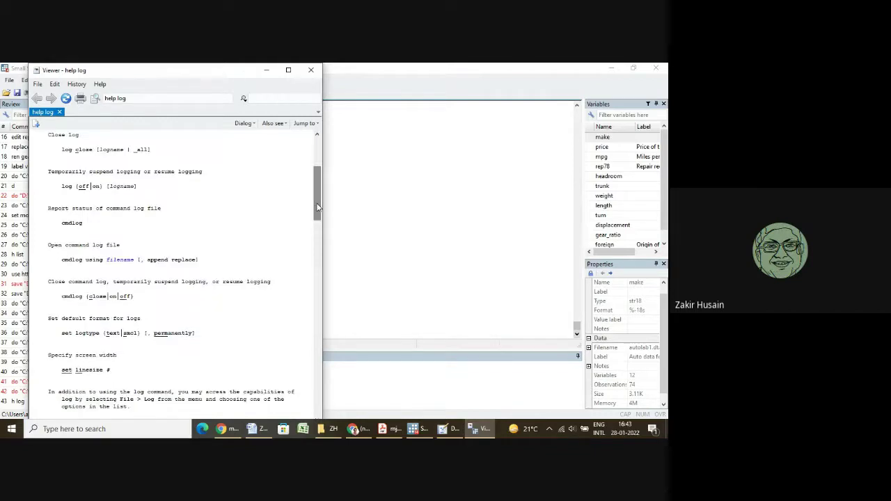
left_click(311, 72)
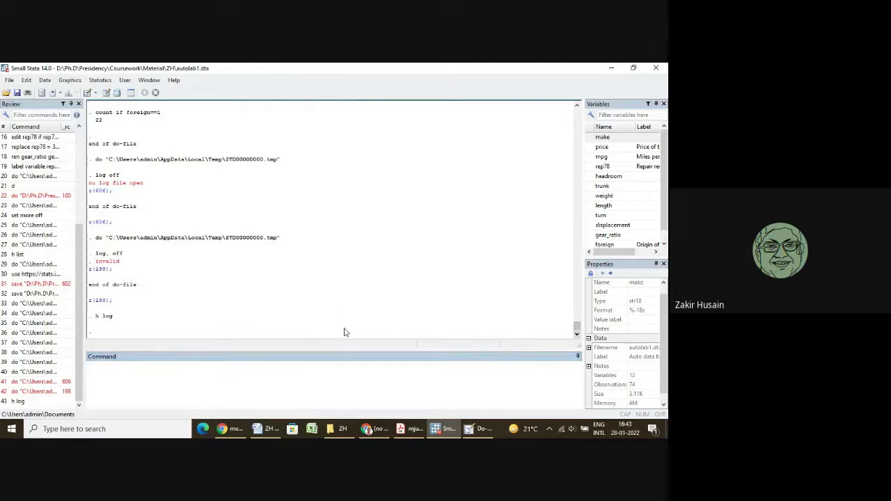
- Try to suspend logging by entering log off directly as a command
left_click(313, 369)
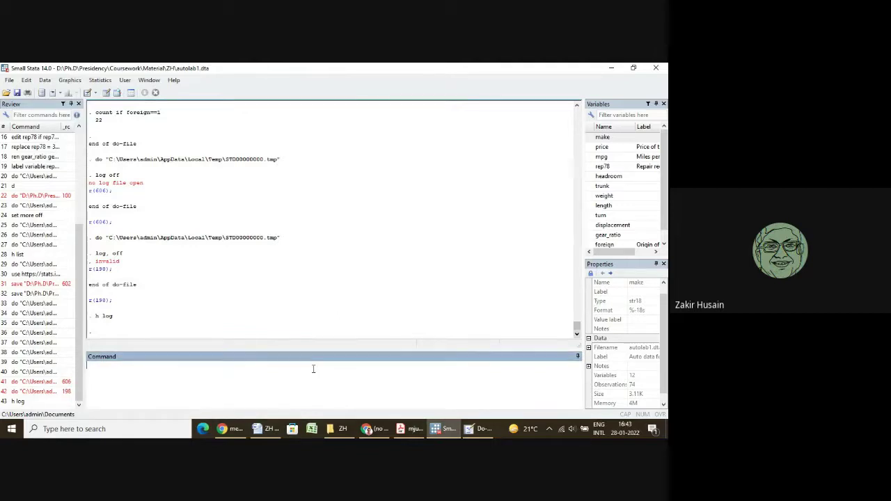
type("log off")
key("Return")
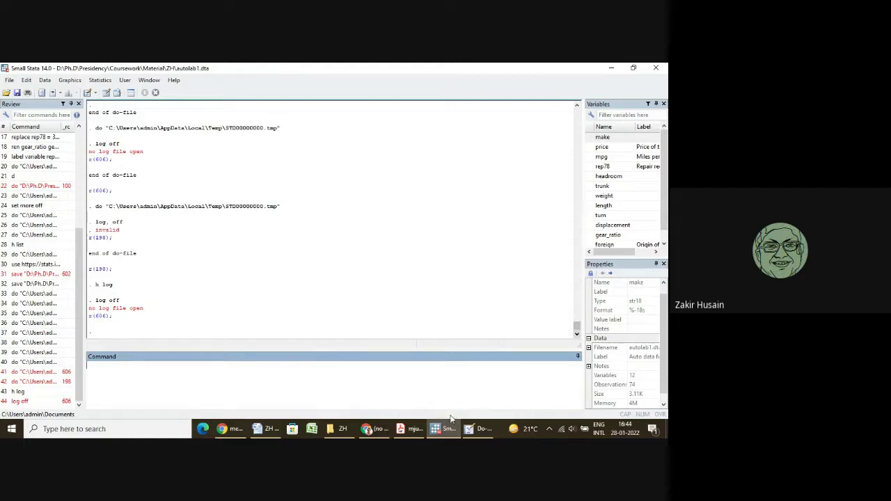
- Begin a new log and save it as autolab1 in the ZH folder, in the Formatted Log (*.smcl) format
mouse_move(469, 431)
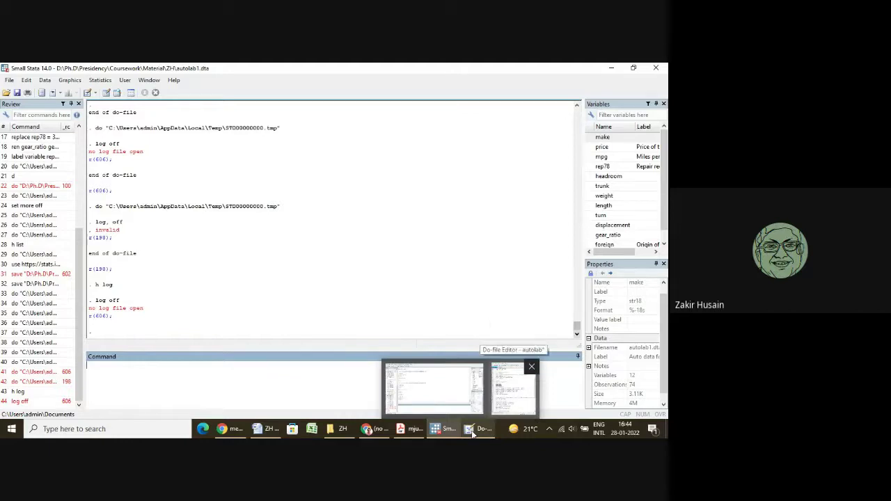
left_click(7, 82)
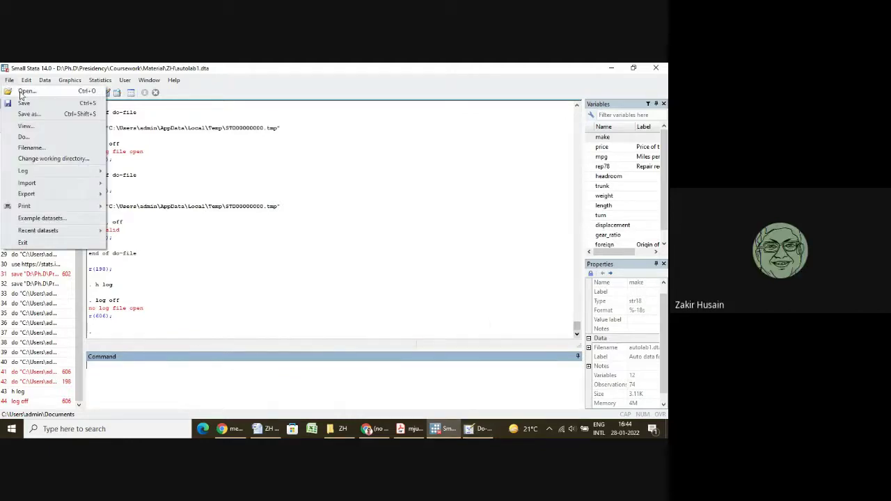
mouse_move(28, 173)
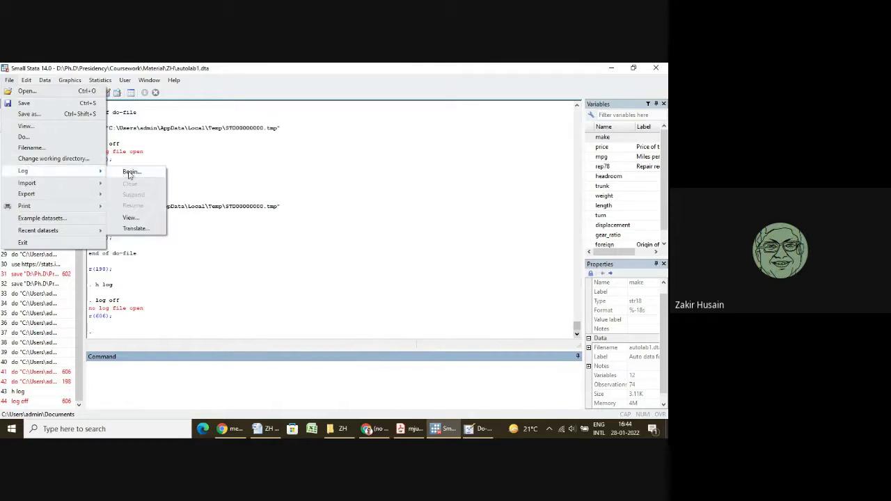
left_click(129, 173)
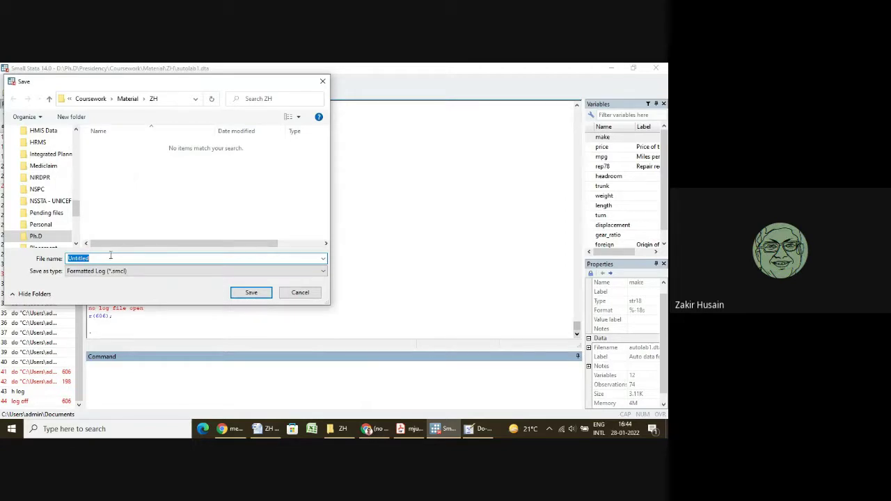
type("auto")
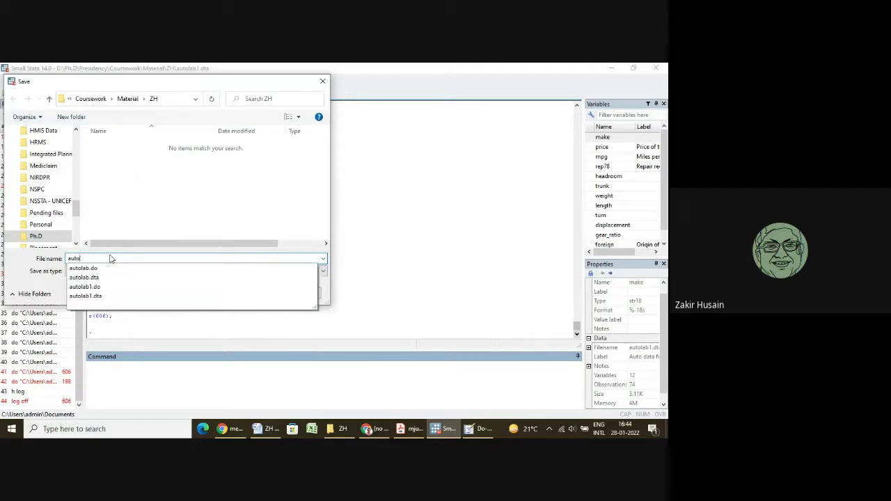
type("lab1")
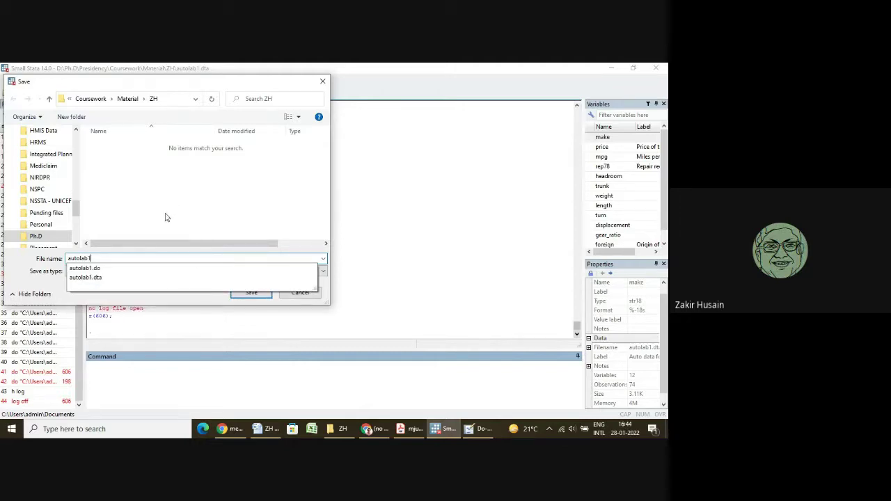
left_click(165, 218)
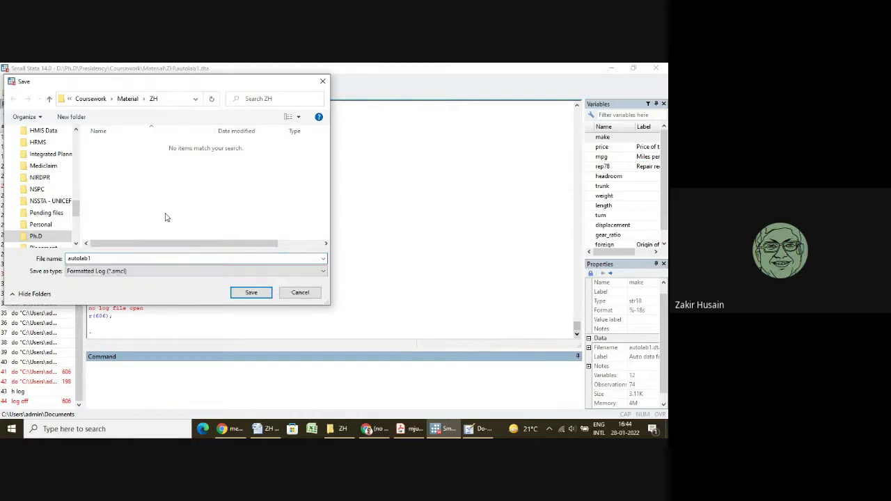
left_click(241, 292)
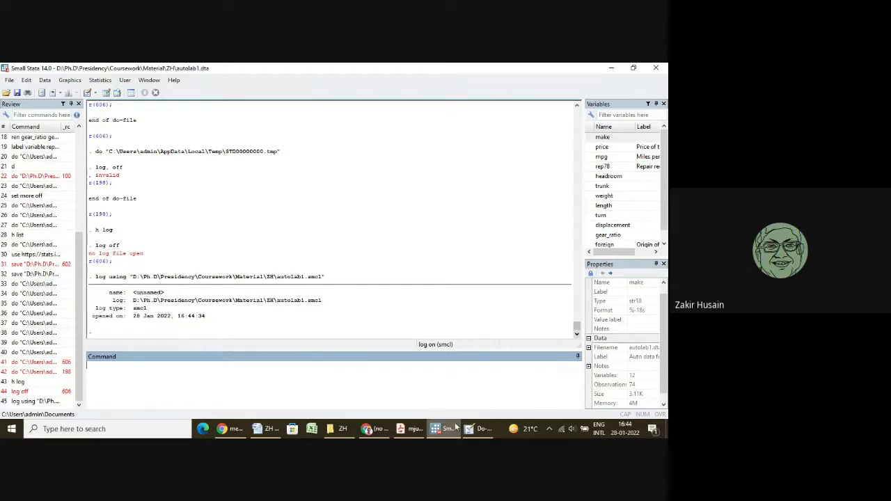
- Run the tab foreign line just below the label define line of the do-file
left_click(476, 431)
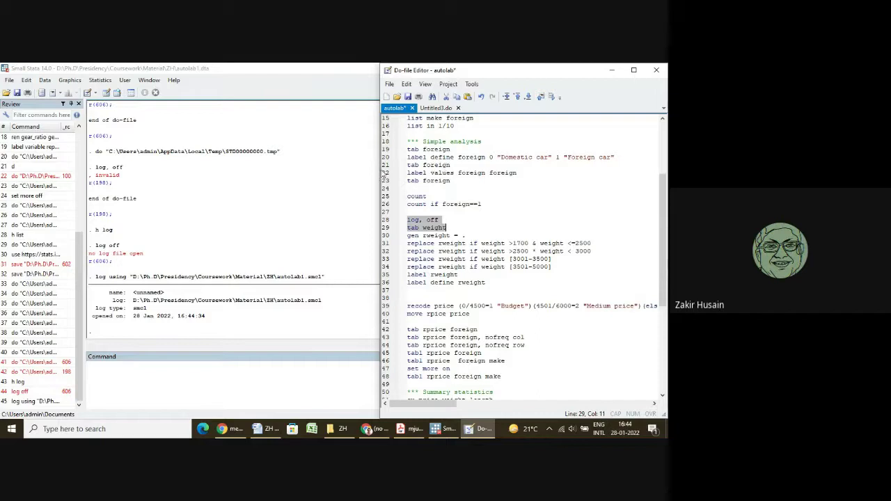
left_click(381, 166)
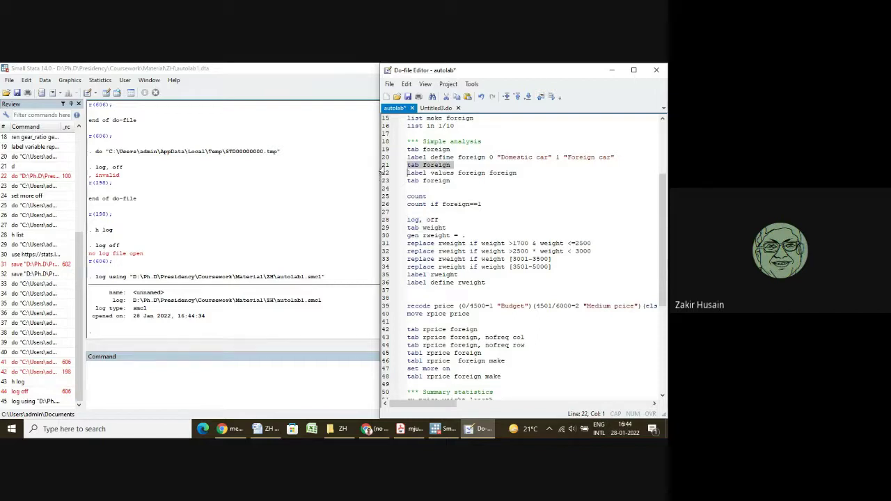
left_click(551, 98)
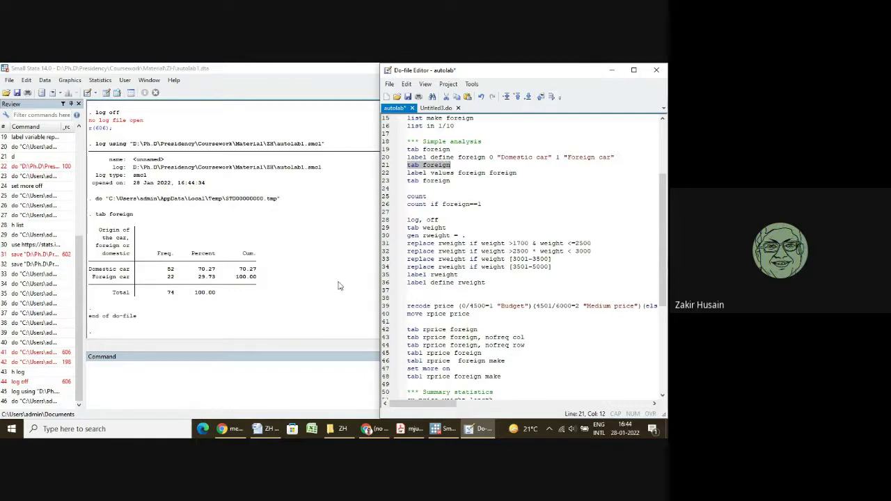
- Suspend the open log with the command log off, and return to the do-file
left_click(194, 370)
type("log off")
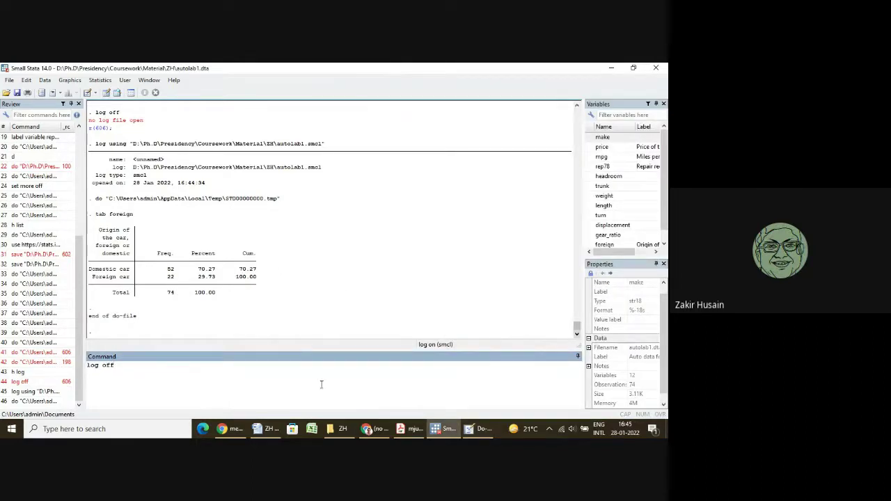
key("Return")
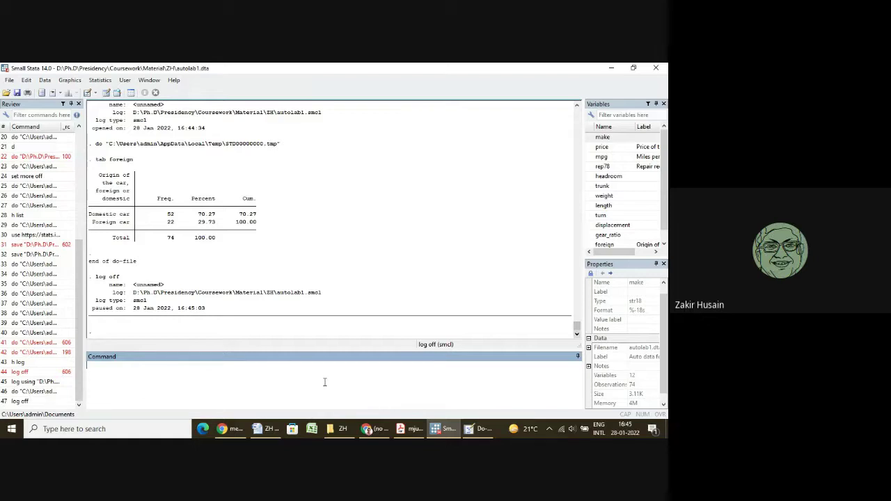
left_click(479, 428)
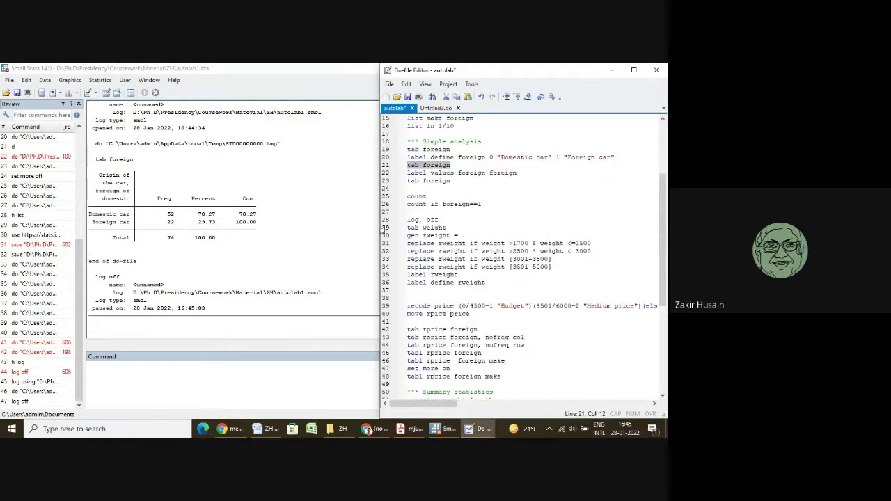
- Run the tab weight line of the do-file, examine the weight frequency table, and return to the do-file
left_click(384, 228)
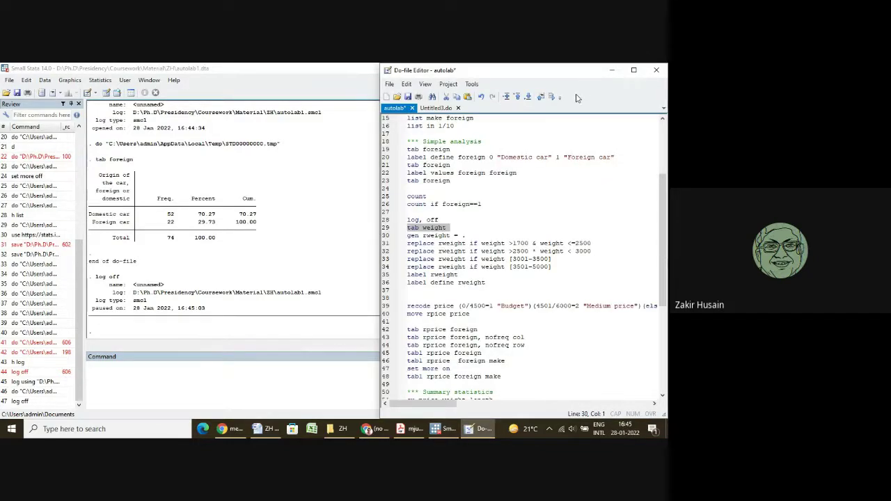
left_click(552, 97)
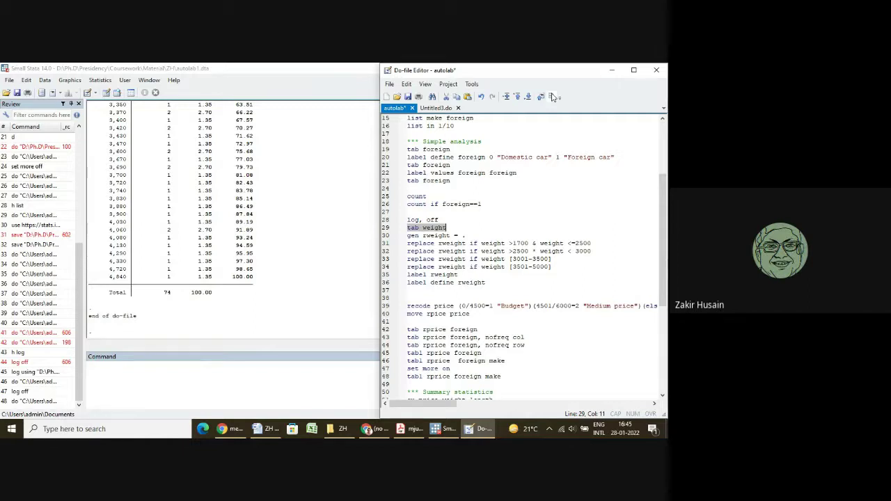
left_click(350, 194)
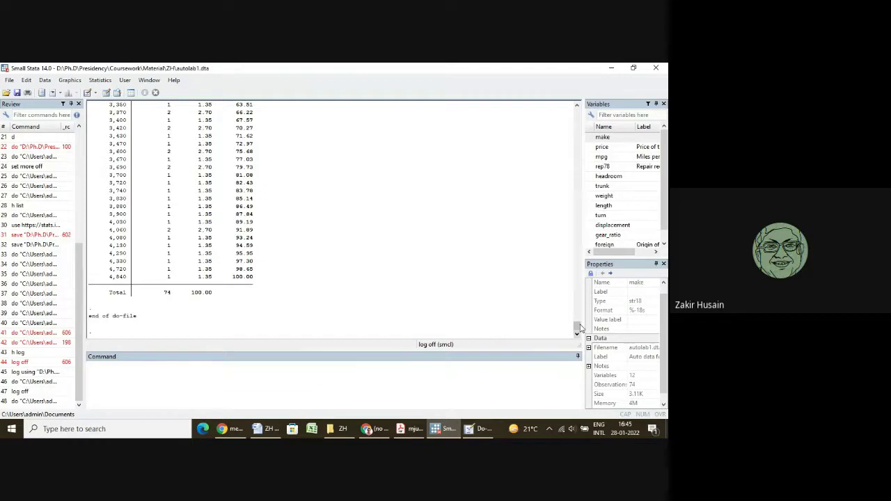
left_click_drag(580, 327, 582, 317)
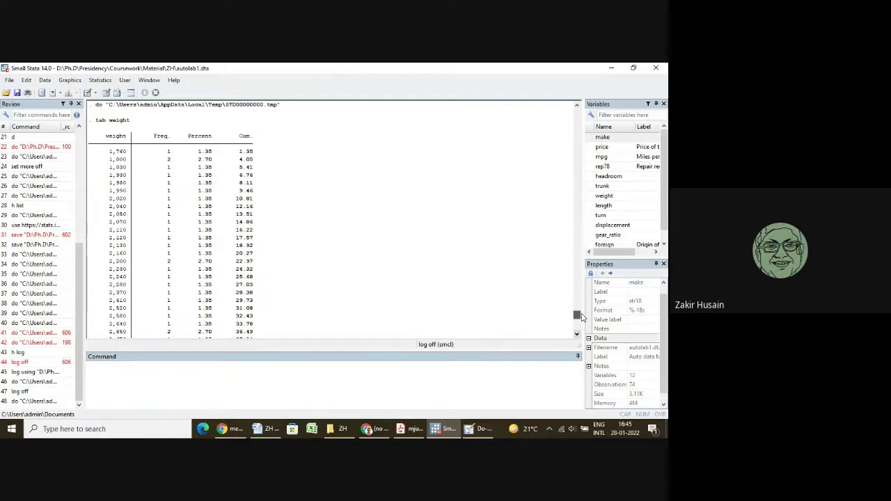
left_click_drag(581, 317, 581, 315)
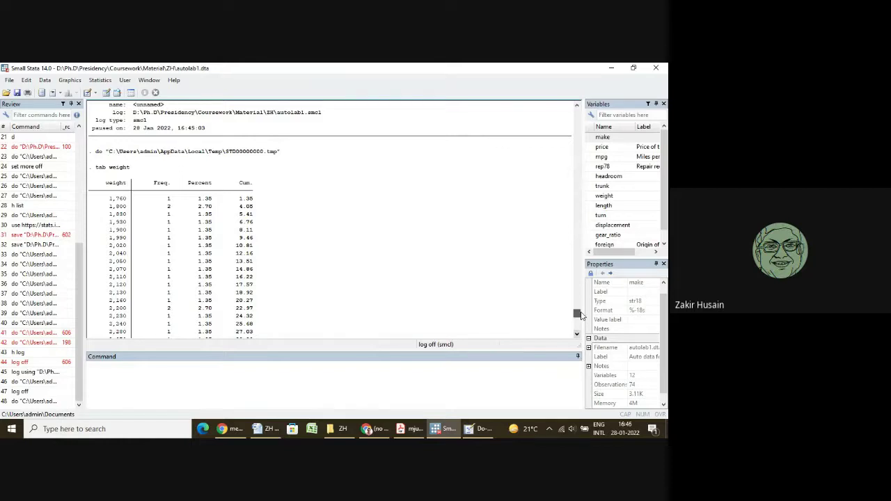
scroll(581, 315, "down", 3)
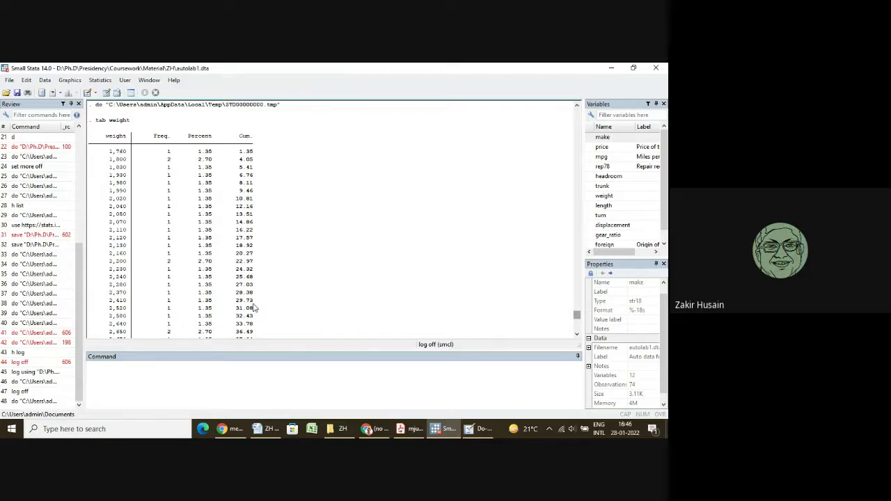
left_click(274, 376)
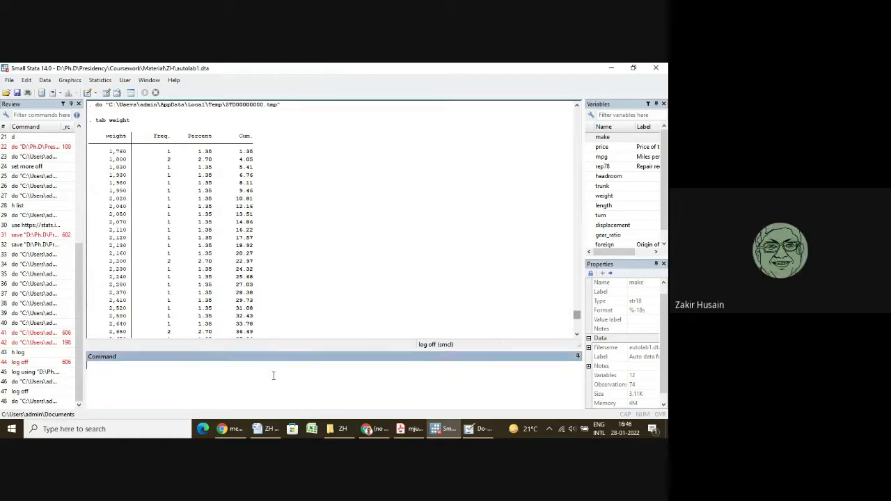
left_click(479, 428)
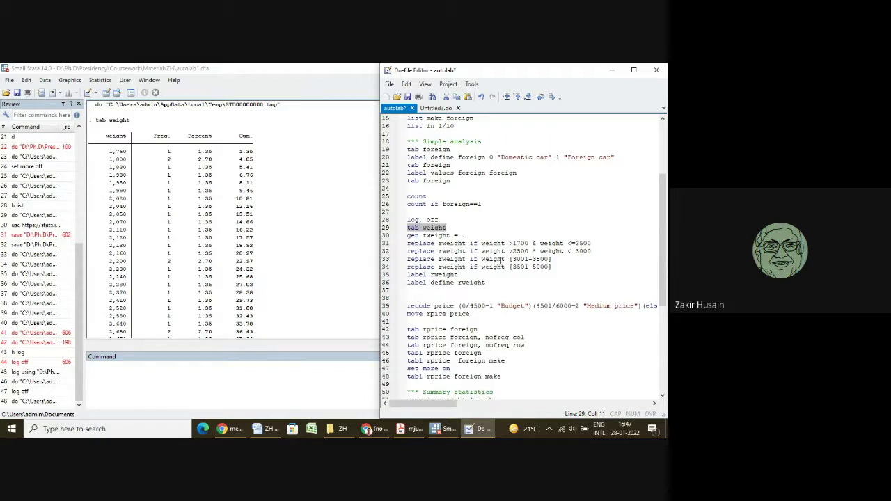
- Replace the asterisk with & in the second replace rweight line, and give the third the condition weight >=3000 & weight <3501
left_click(533, 251)
type("&")
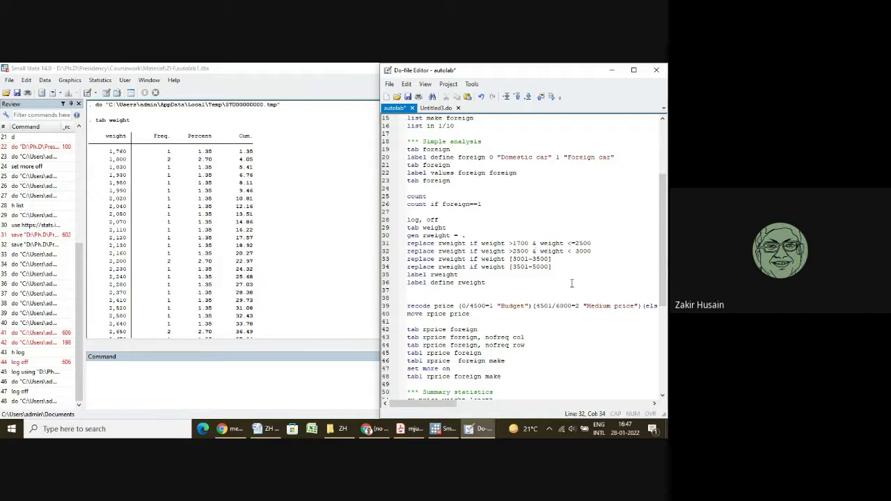
left_click(509, 260)
right_click(509, 260)
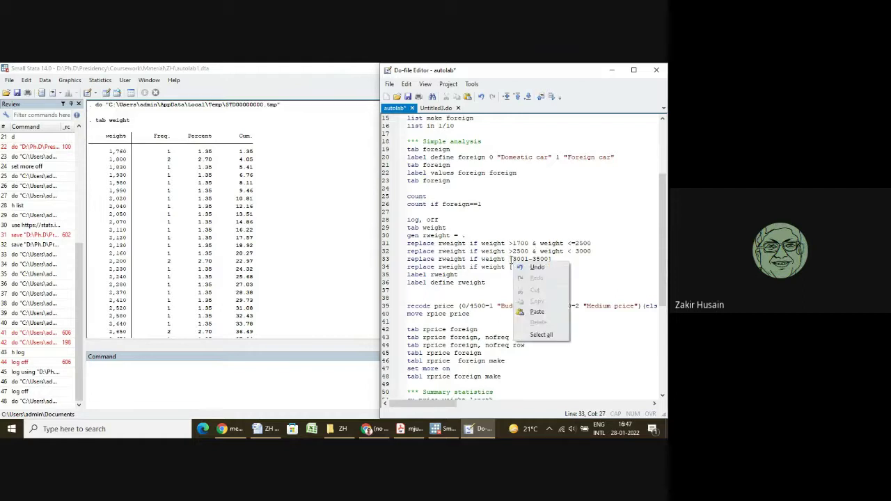
key("Escape")
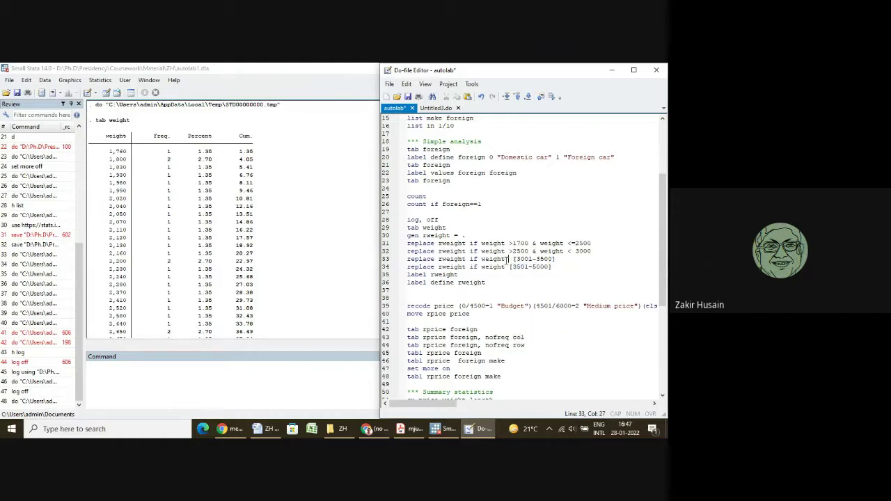
type(">")
type("=3000 &")
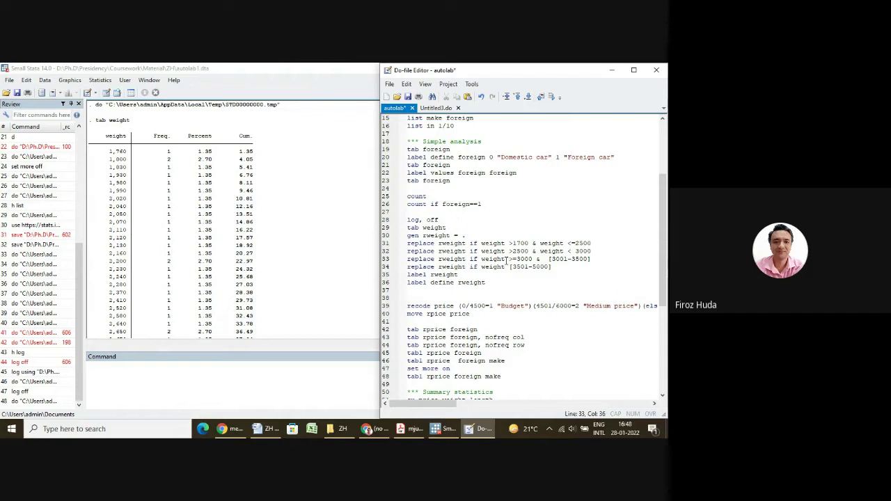
type(" <3501")
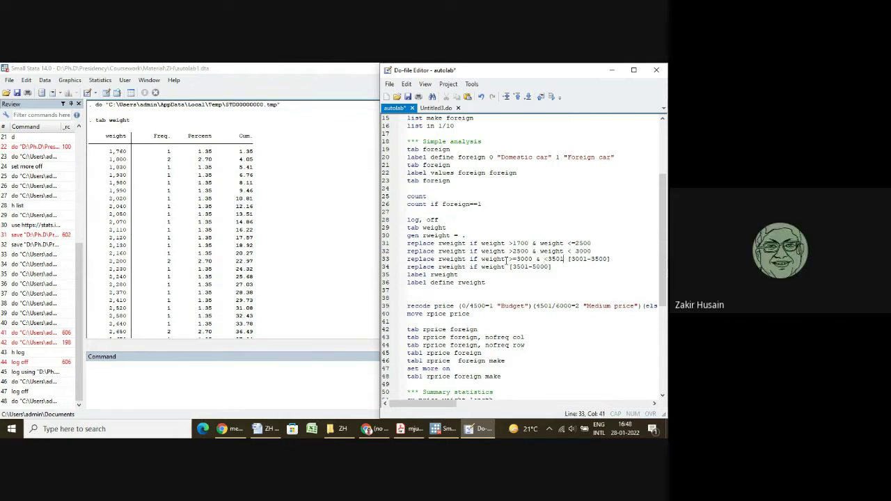
key("Left")
key("Left")
type("weight")
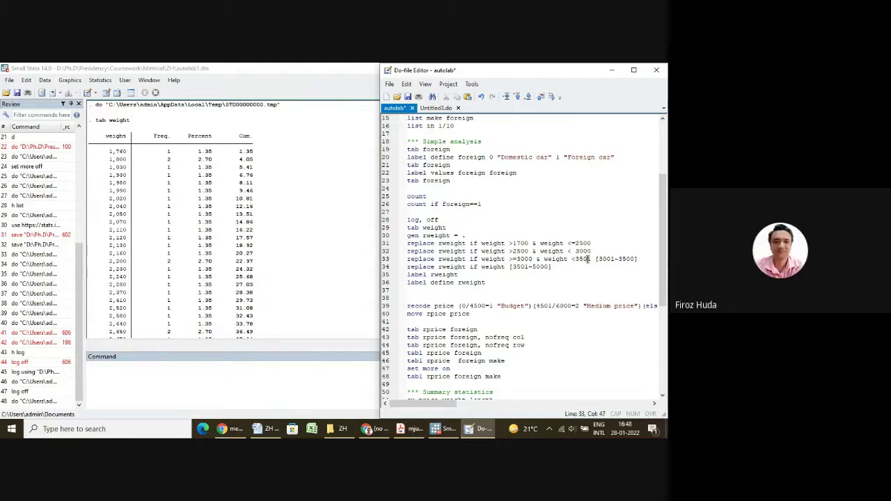
left_click(592, 259)
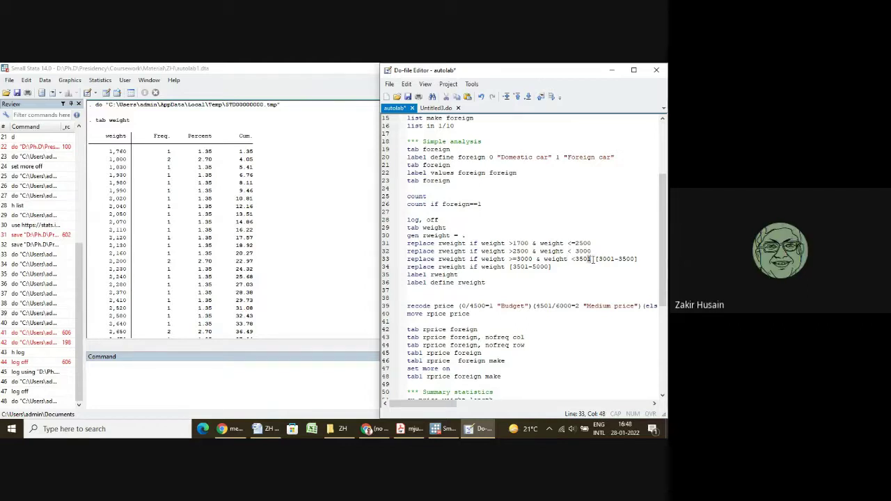
- Change the second replace line's upper bound to weight <= 3000 and the third line's condition to weight >3000 & weight <=3500
left_click(575, 259)
type("=")
type("=")
left_click(532, 258)
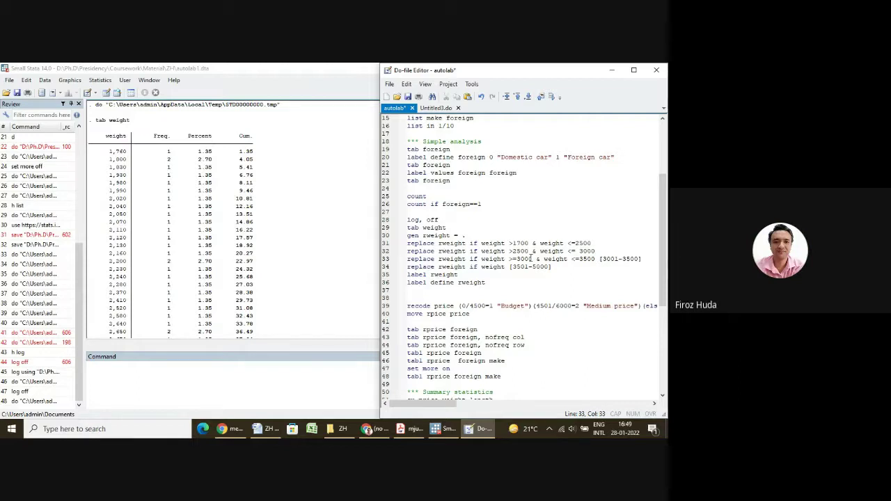
right_click(529, 256)
left_click(602, 285)
key("Delete")
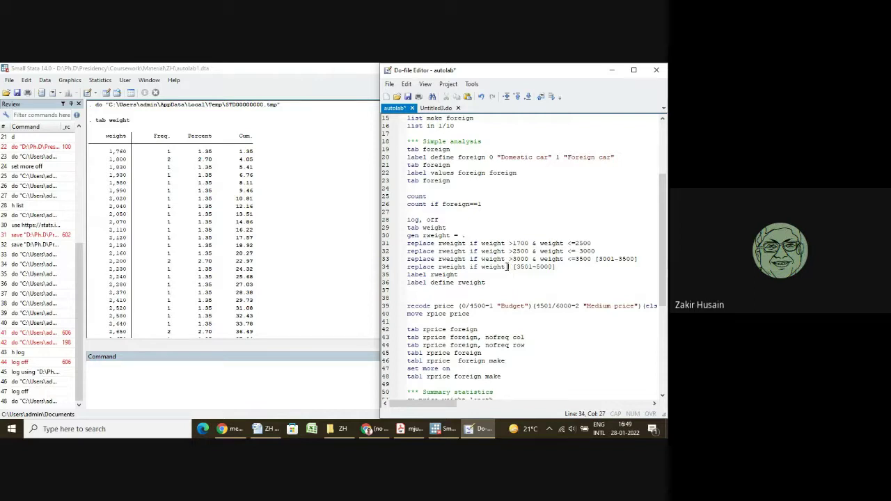
- Give the fourth replace rweight line the condition weight >3500 & weight <=5000
type(">")
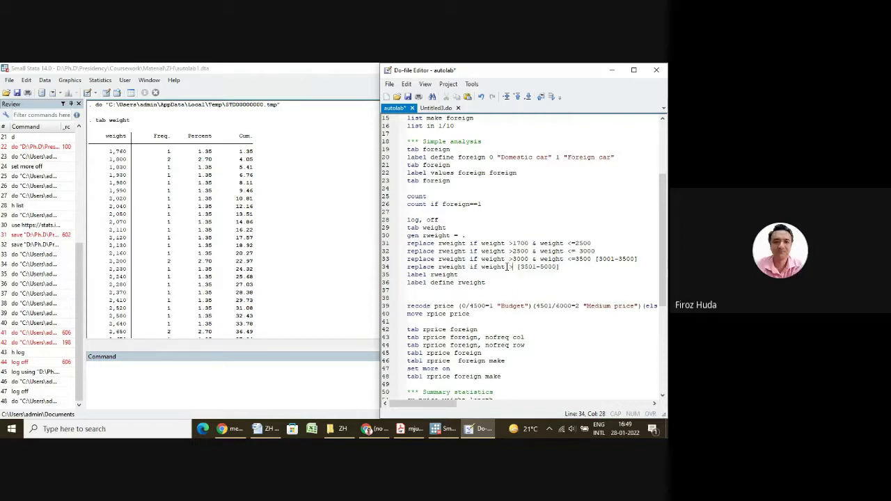
type("3500 &weight")
key("Left")
key("Left")
key("Left")
type("weight <=5000")
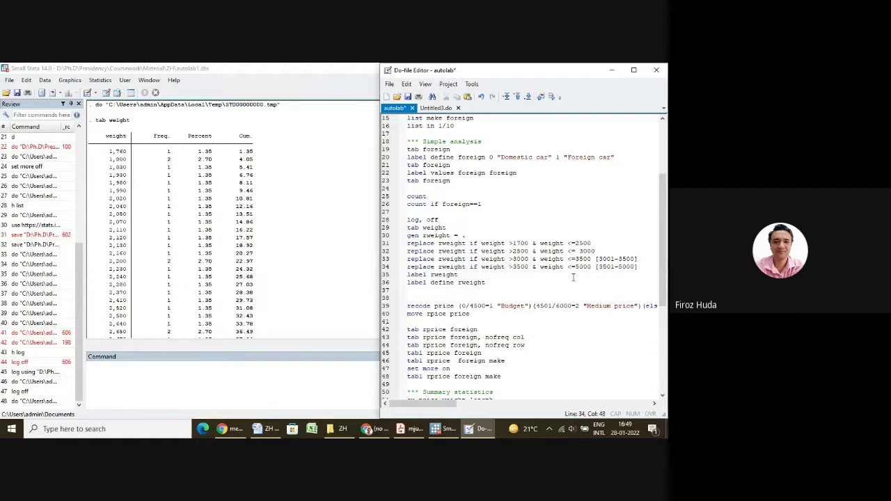
- Delete the bracketed ranges [3001-3500] and [3501-5000] from the replace lines, and the extra space before 3000 in the second one
left_click_drag(597, 259, 638, 259)
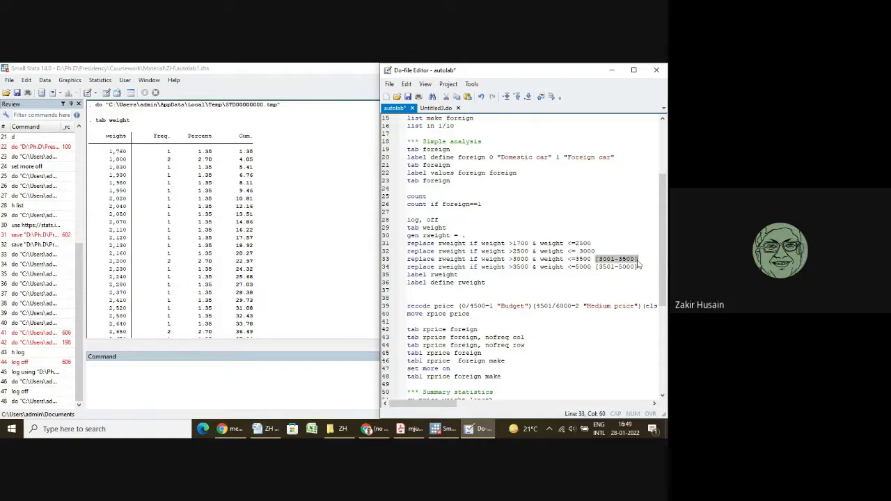
key("BackSpace")
key("BackSpace")
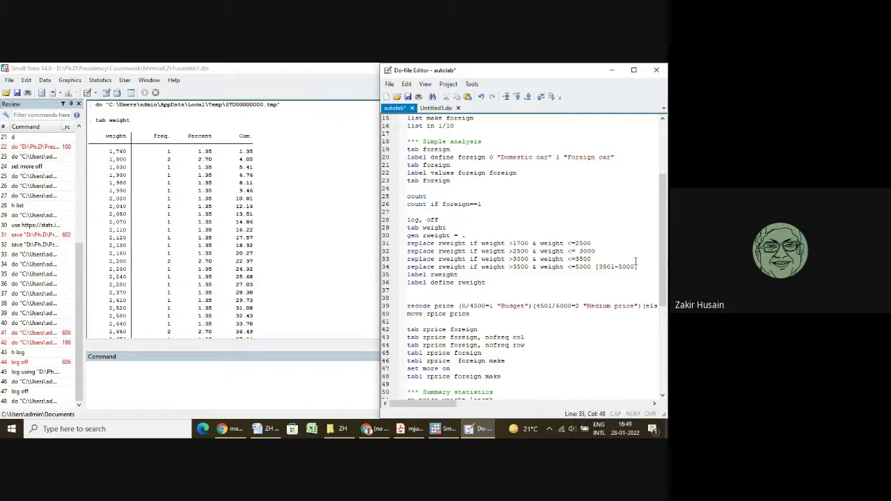
left_click_drag(596, 266, 638, 266)
key("BackSpace")
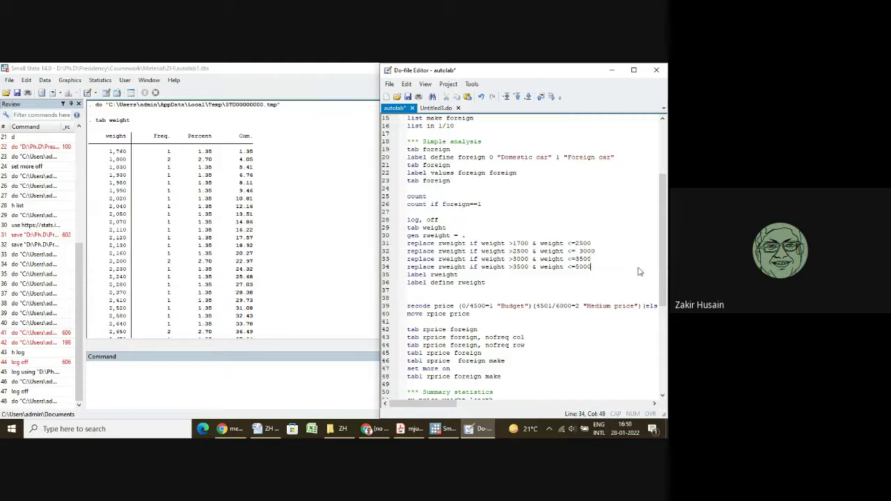
left_click(579, 251)
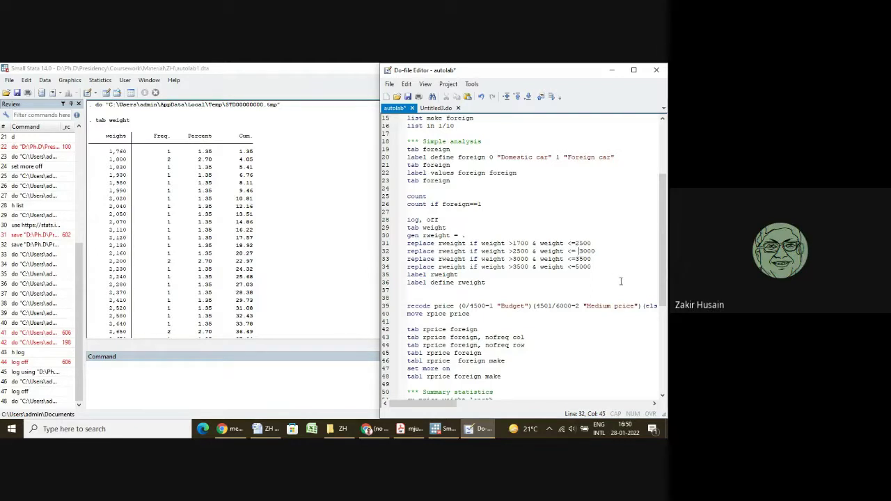
key("BackSpace")
- Make the first replace line assign rweight=1 for weights above 1700 up to 2500, without spaces around the equals sign
left_click(382, 243)
left_click_drag(382, 244, 382, 270)
left_click(578, 283)
left_click(465, 243)
type("==")
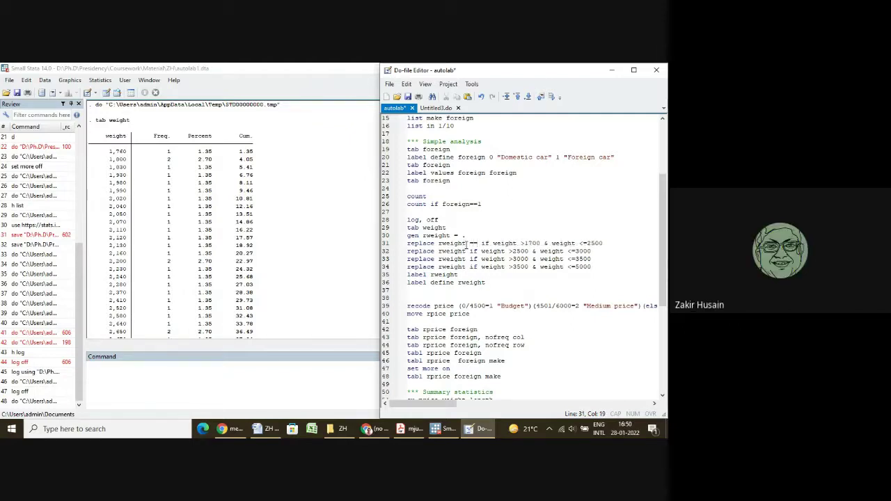
key("BackSpace")
type("=")
left_click(468, 250)
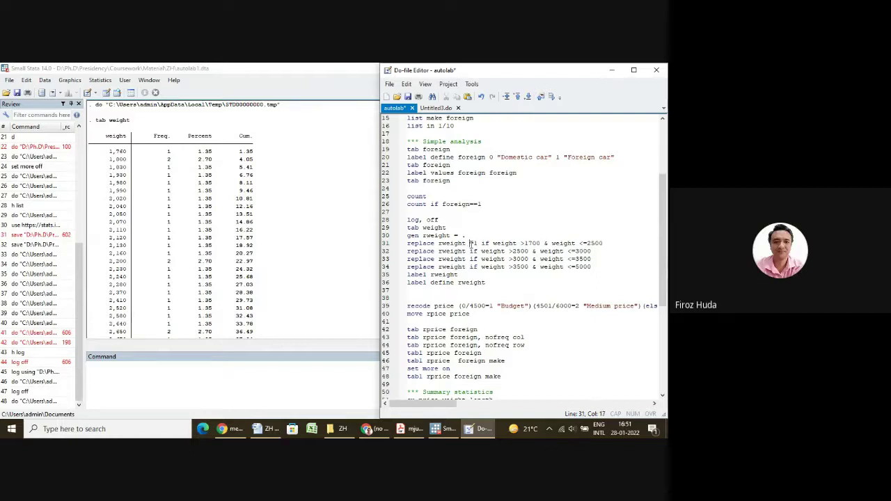
key("Delete")
key("Delete")
key("BackSpace")
- Assign the codes =2, =3 and =4 to rweight in the second, third and fourth replace lines
key("ctrl+z")
type("=2")
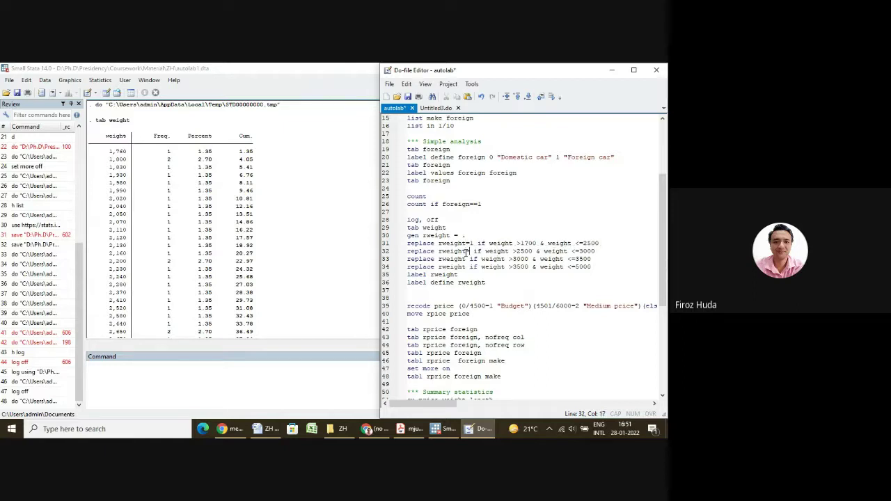
left_click(465, 259)
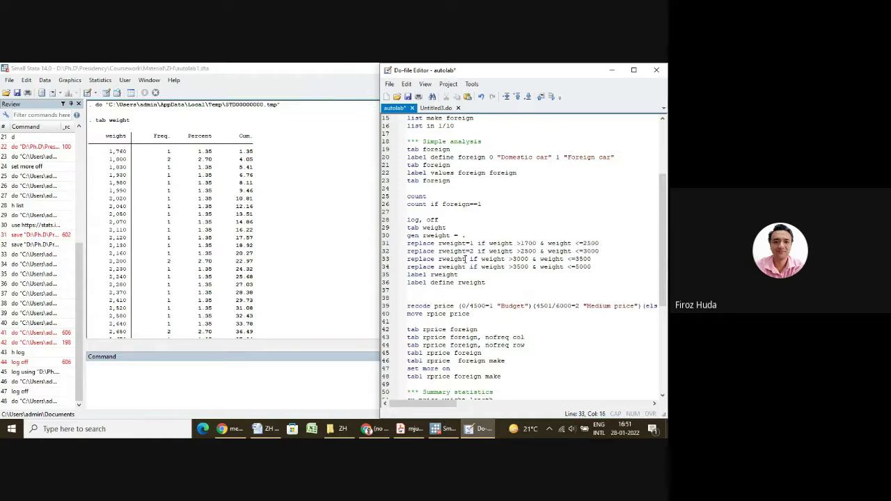
type("=3")
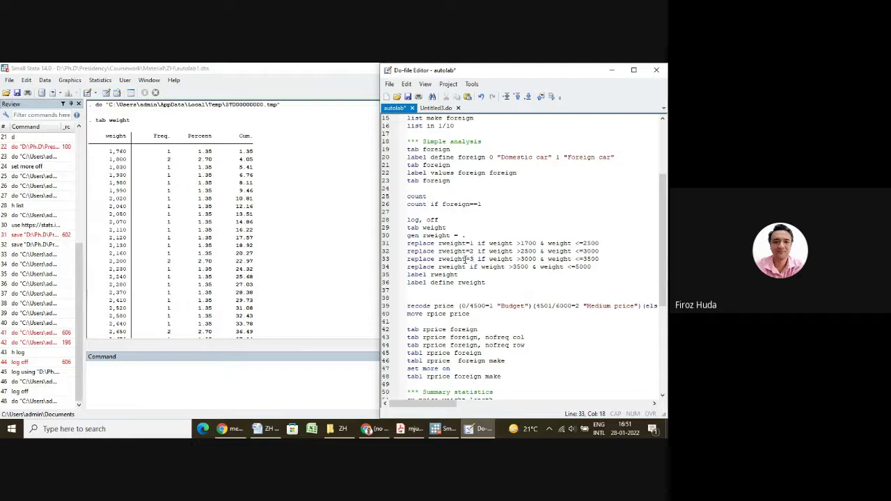
type("=4")
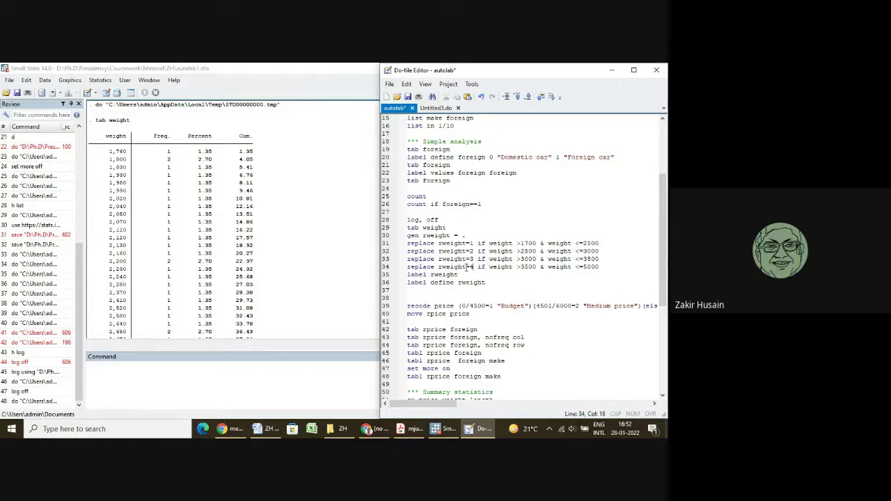
- Add the label text "Grouped weight" to the label rweight line, and go to the end of the label define rweight line
left_click(464, 274)
type("1\"")
type("Grouped")
type(" weig")
type("ht")
left_click(507, 284)
triple_click(506, 283)
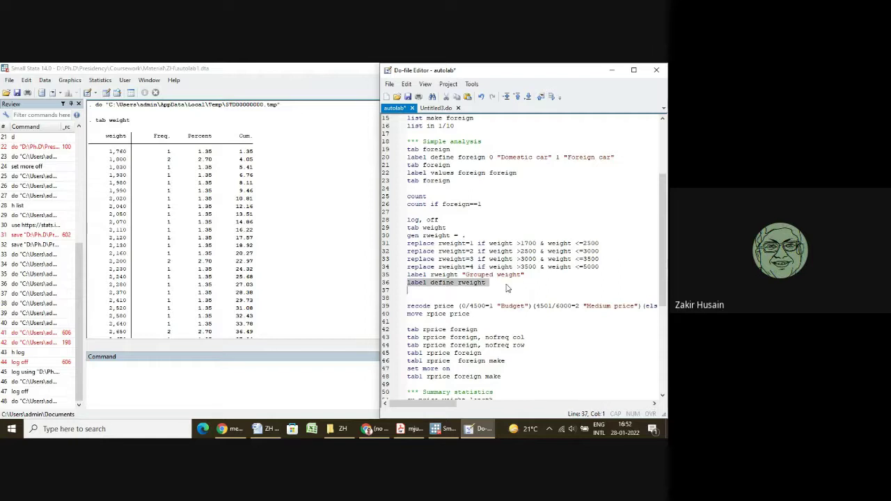
left_click(505, 283)
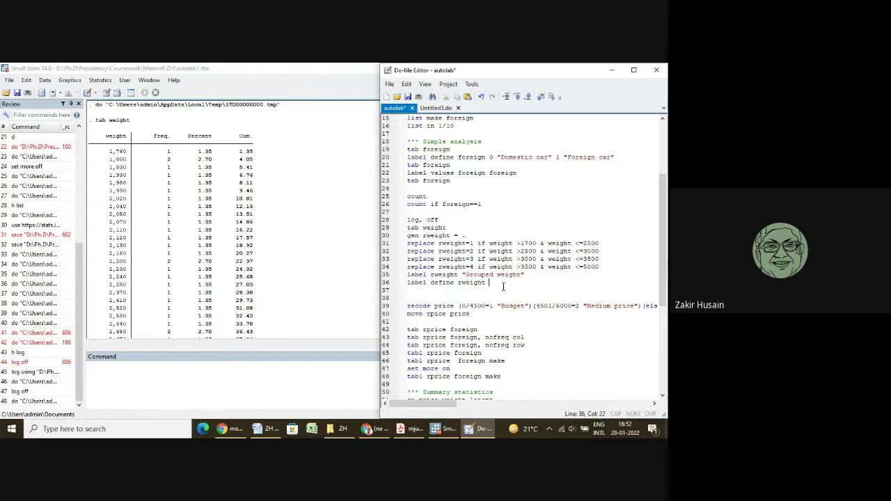
type("weight")
key("BackSpace")
key("BackSpace")
key("BackSpace")
key("BackSpace")
key("BackSpace")
key("BackSpace")
- Extend the label define rweight line with value 1 labelled "1700-2500"
type("1")
type(" \"\"")
type("Ligh")
key("BackSpace")
key("BackSpace")
key("BackSpace")
key("BackSpace")
type("1700-2500")
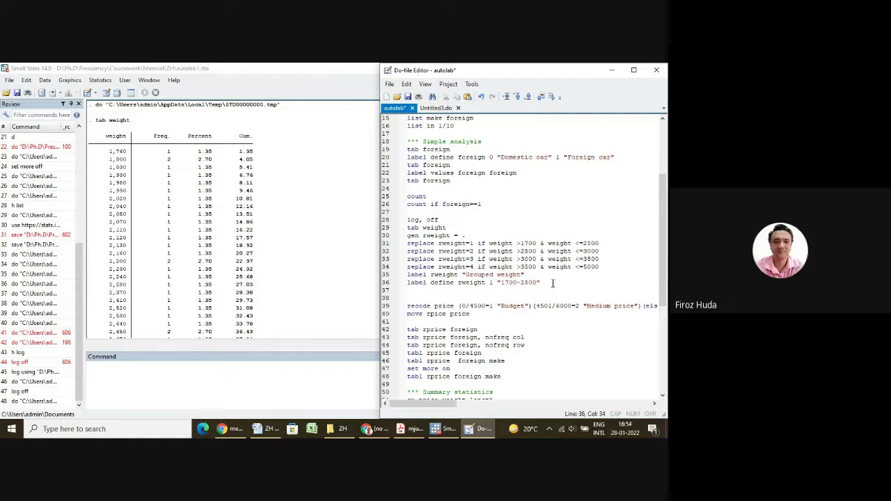
- Add value 2 labelled "2501-3000" to the label definition and continue the command onto a new line with ///
left_click(553, 282)
type("2 \"\"")
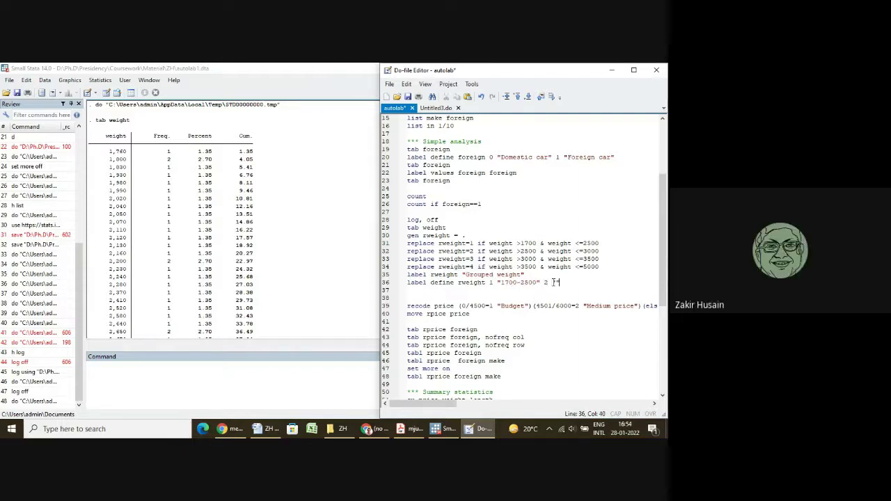
key("Left")
type("2501-3000")
type("///")
key("Return")
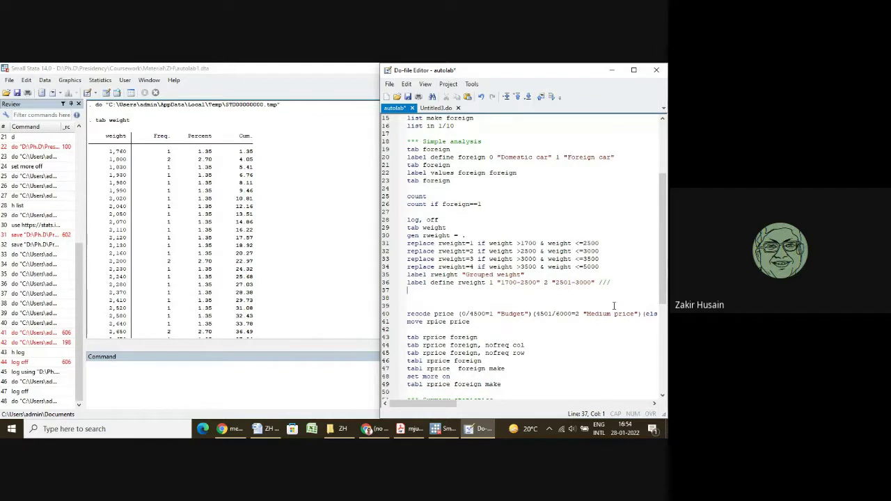
- Complete the rweight label definition with value 3 labelled "3001-3500" and value 4 labelled "3501-5000"
type("3 \"\"")
key("Left")
type("3001-3500\" 4 \"3501-")
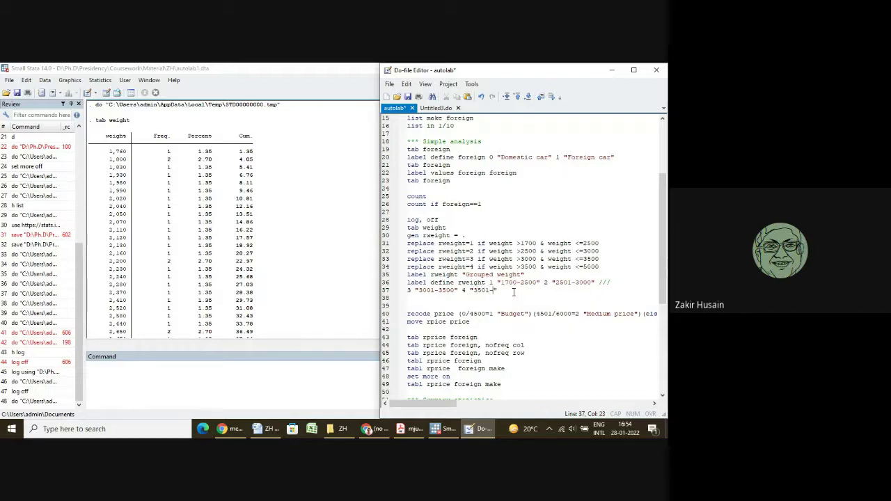
type("5000")
key("Right")
- Add the lines label values rweight rweight and tab rweight below the label definition
left_click(500, 298)
type("l")
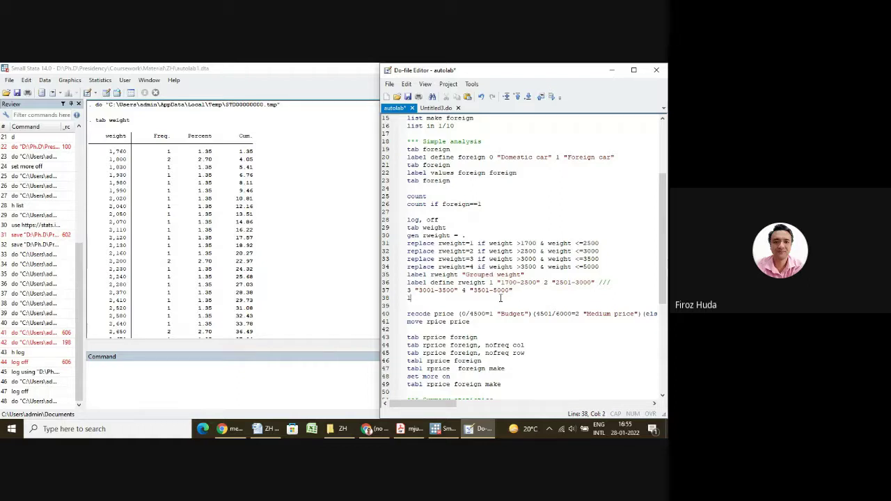
type("abel c")
key("BackSpace")
type("values rweight rweight")
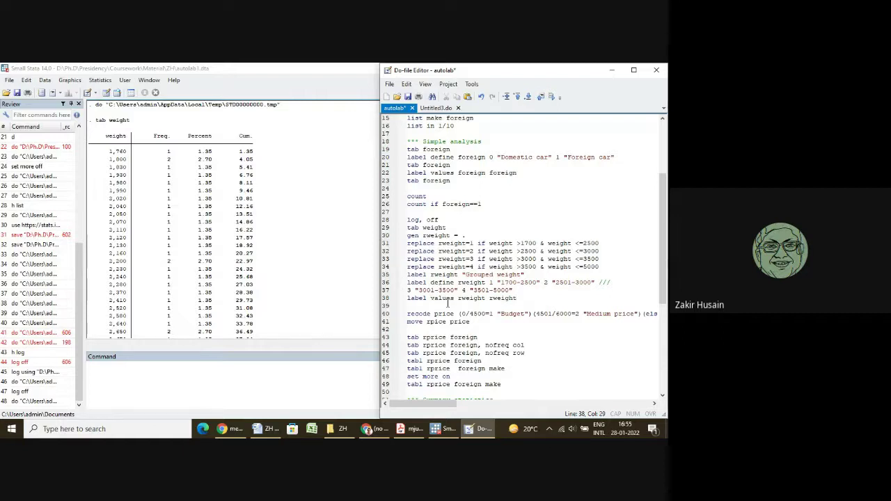
key("Return")
type("tab")
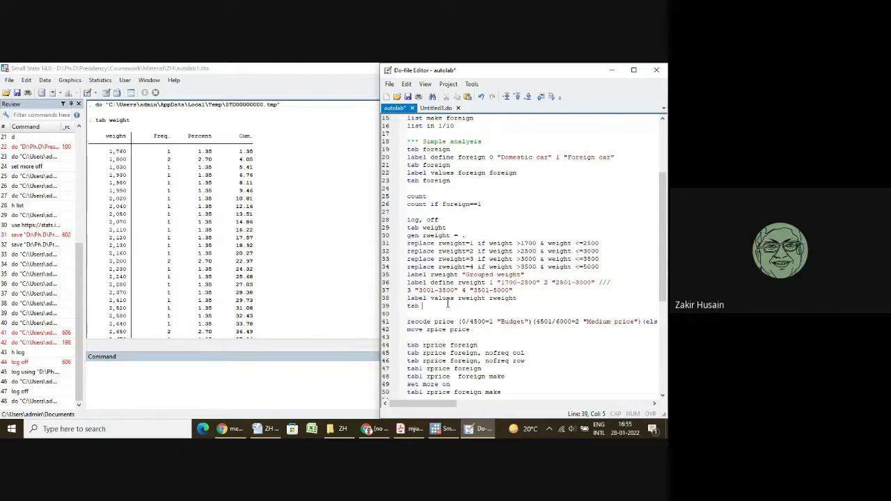
type(" rweight")
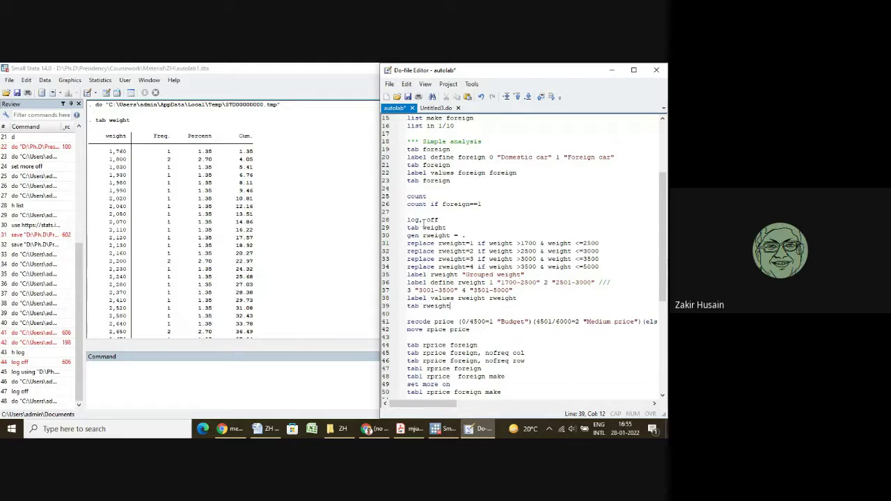
- Remove the comma from the log off line and insert a log on line after tab weight
left_click(421, 219)
key("BackSpace")
left_click(471, 226)
key("Return")
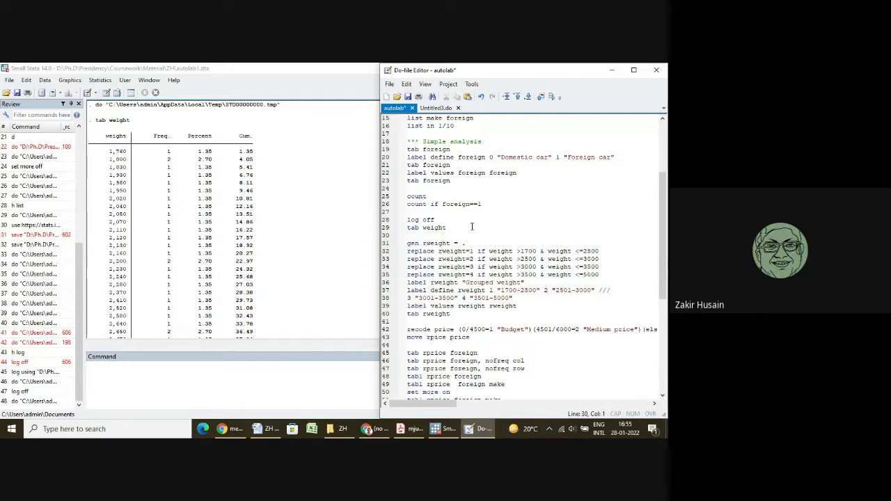
type("log on")
- Run the whole do-file, keeping the Data Editor in browse mode, and close the Data Editor
left_click(552, 97)
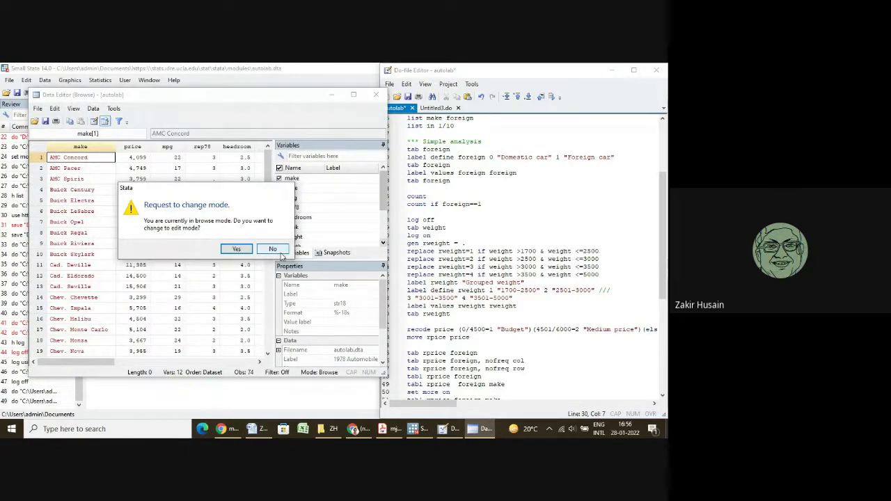
left_click(280, 254)
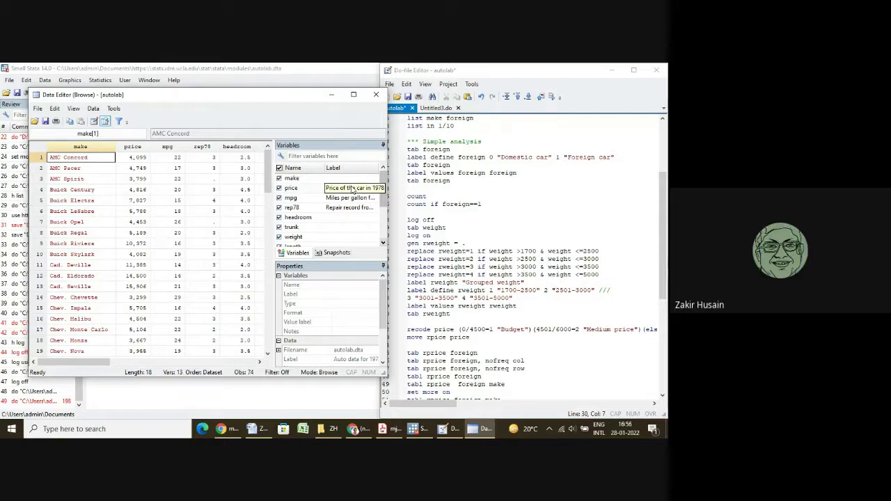
left_click(376, 94)
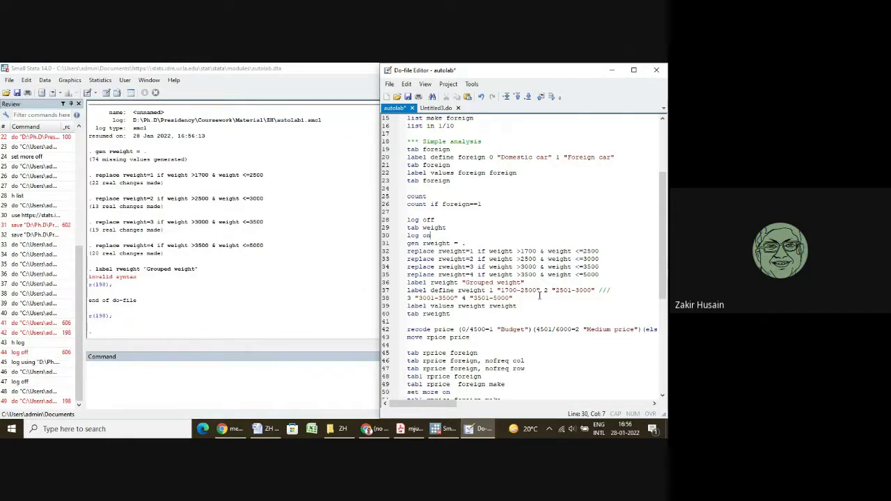
- Run only the do-file lines from label define rweight through tab rweight
left_click(384, 229)
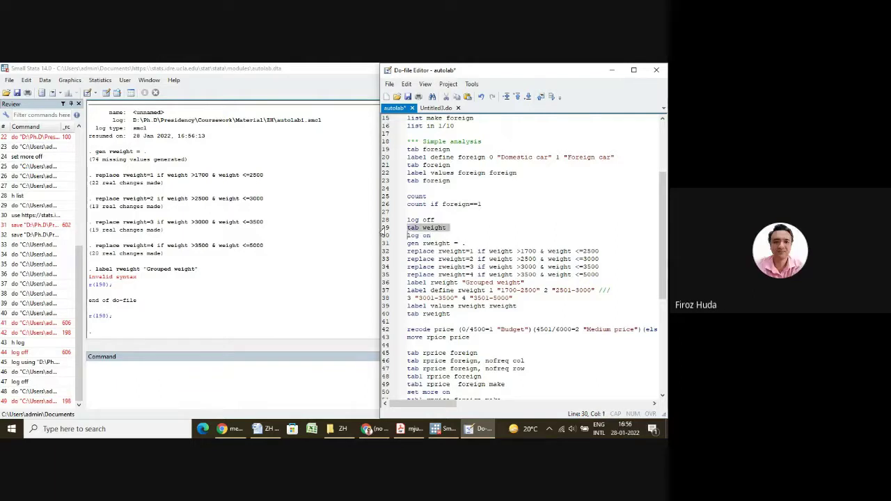
left_click(383, 314)
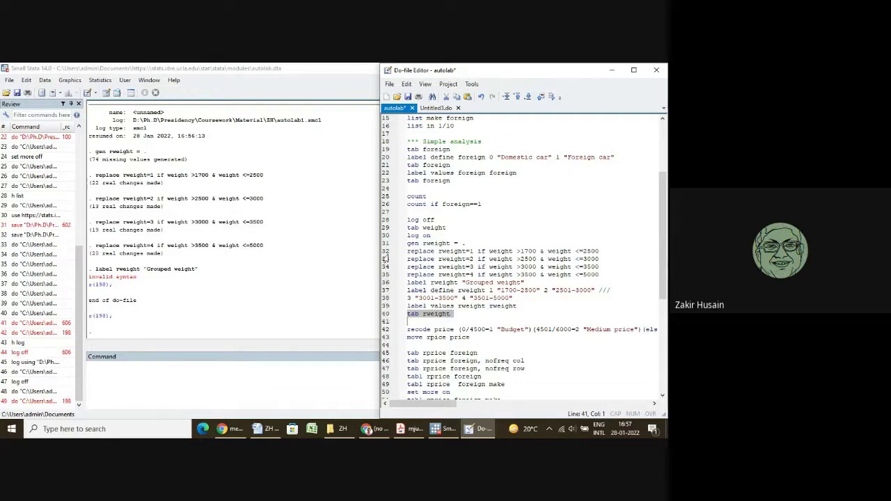
left_click(385, 291)
right_click(389, 306)
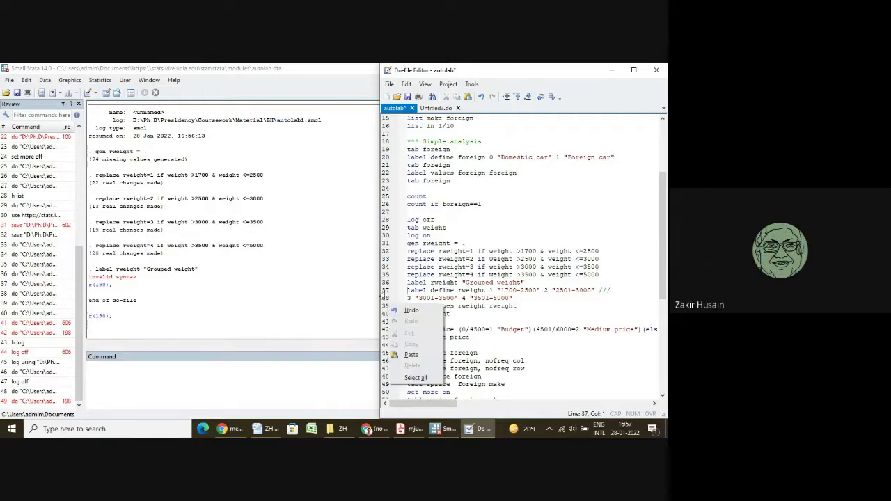
left_click(381, 292)
left_click_drag(382, 295, 384, 315)
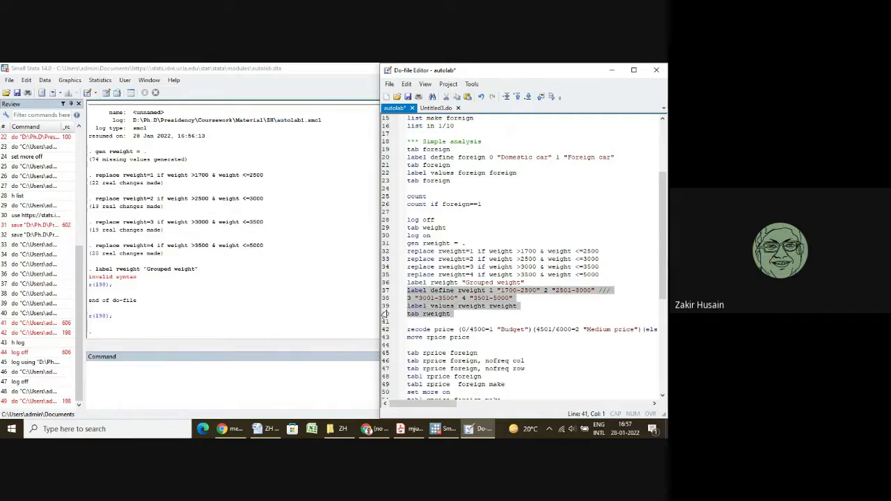
left_click(551, 97)
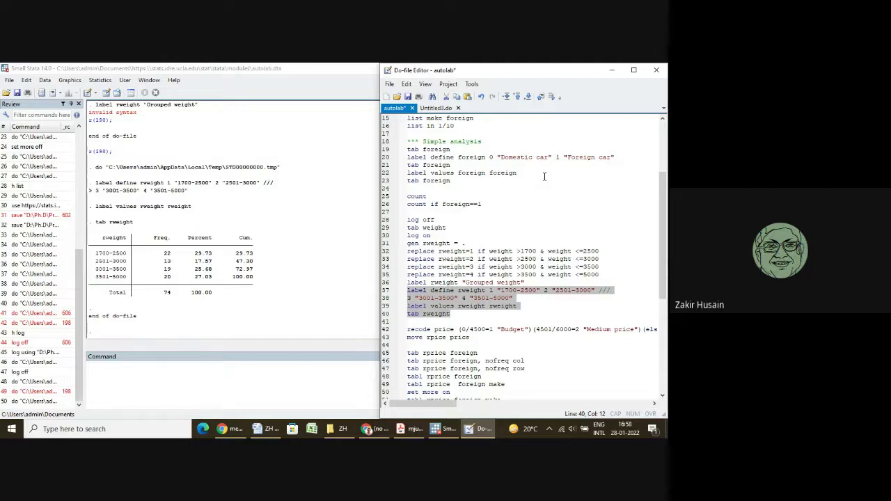
- Examine the earlier output of the rweight generate, replace and label commands in the results
left_click(322, 286)
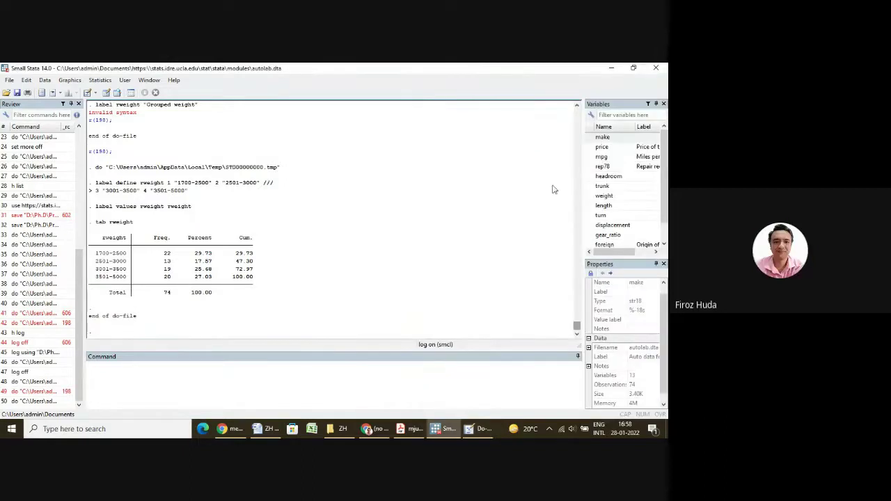
left_click(576, 106)
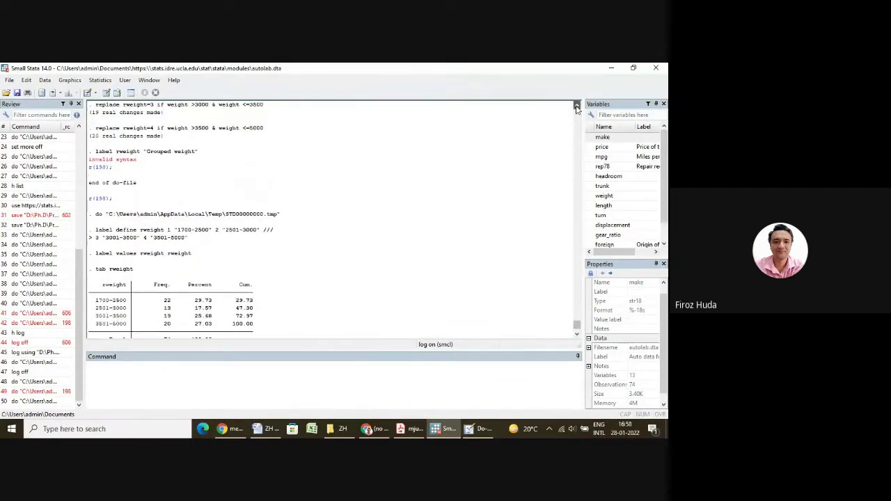
left_click(576, 107)
left_click(576, 107)
left_click(576, 107)
left_click(576, 107)
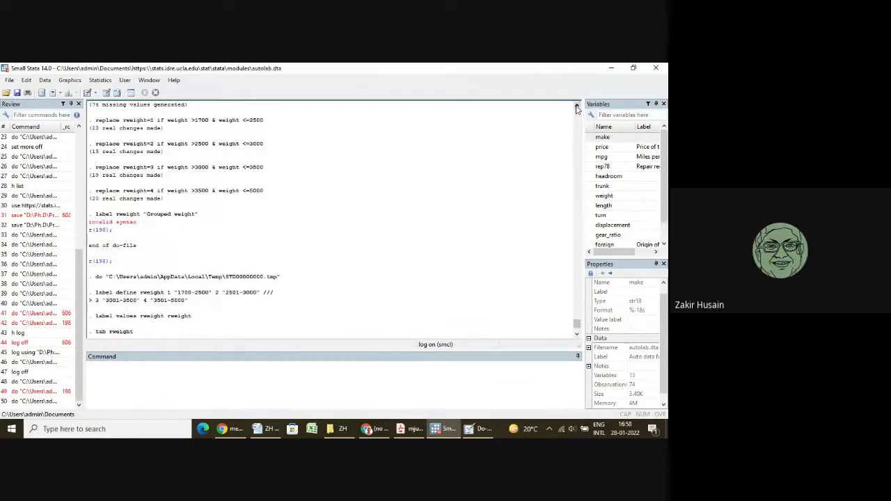
left_click(576, 106)
left_click(576, 106)
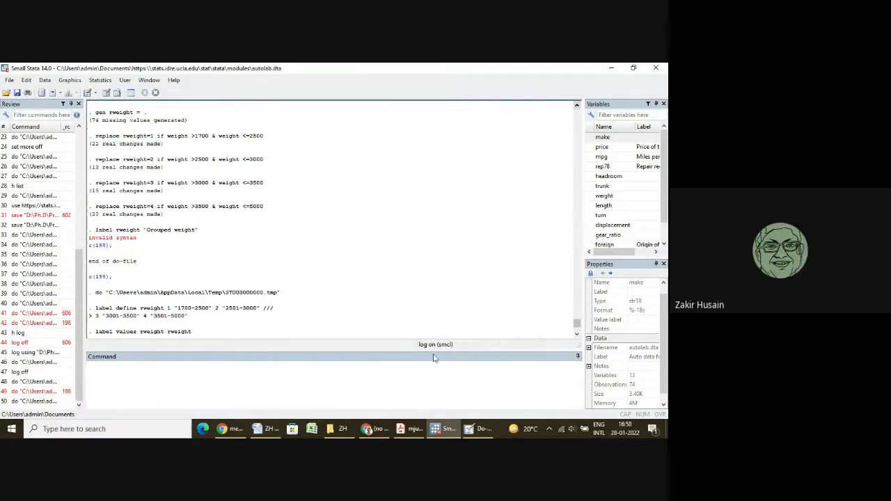
- Switch to the Google Meet call in Chrome and stop presenting the screen
left_click(375, 428)
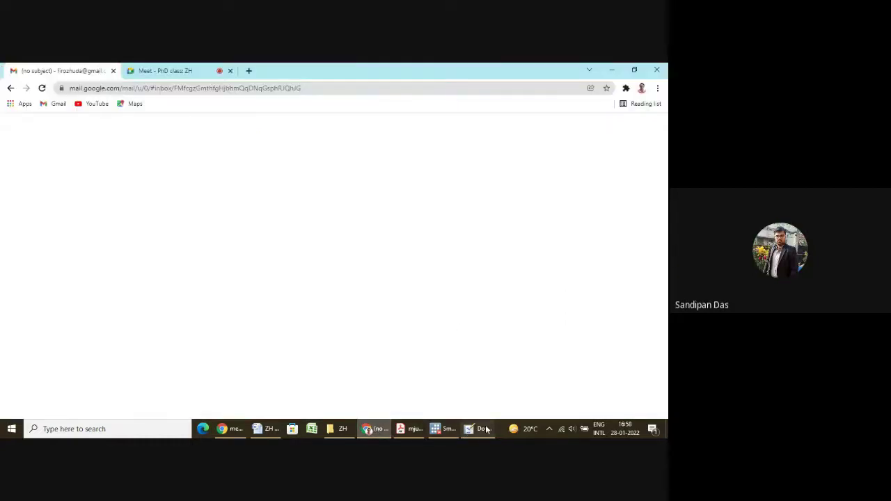
left_click(448, 430)
left_click(447, 431)
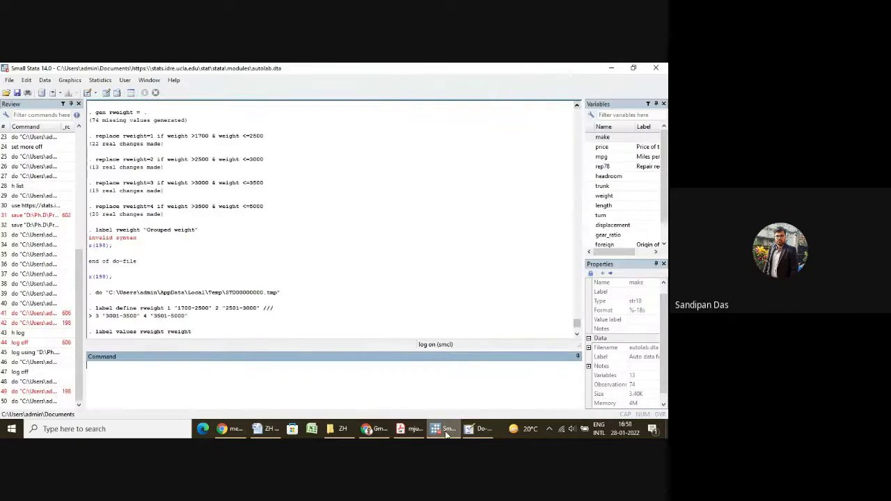
left_click(480, 429)
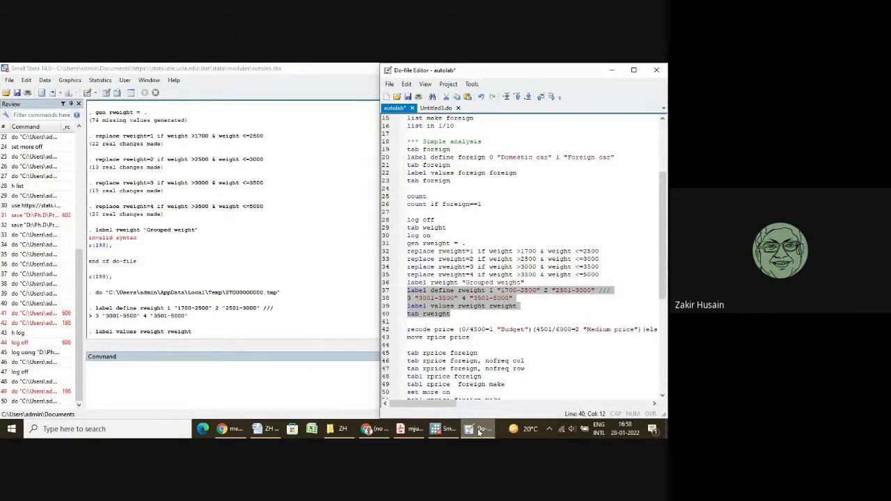
left_click(376, 429)
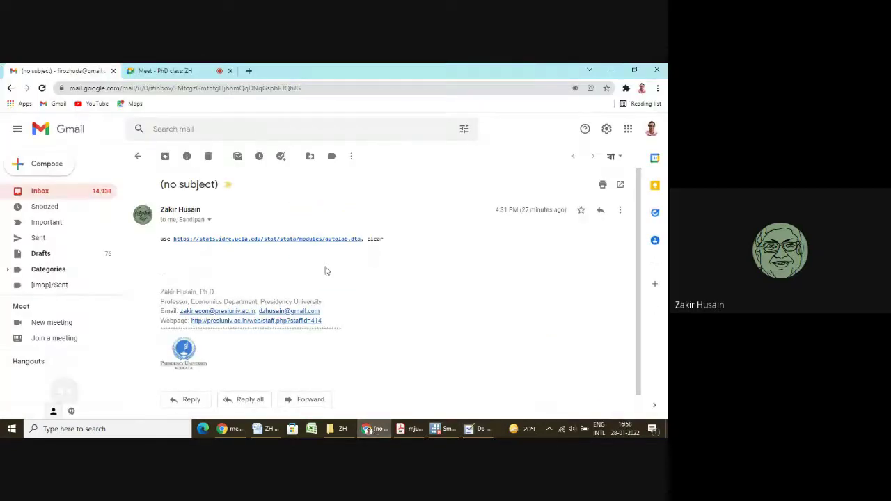
left_click(186, 74)
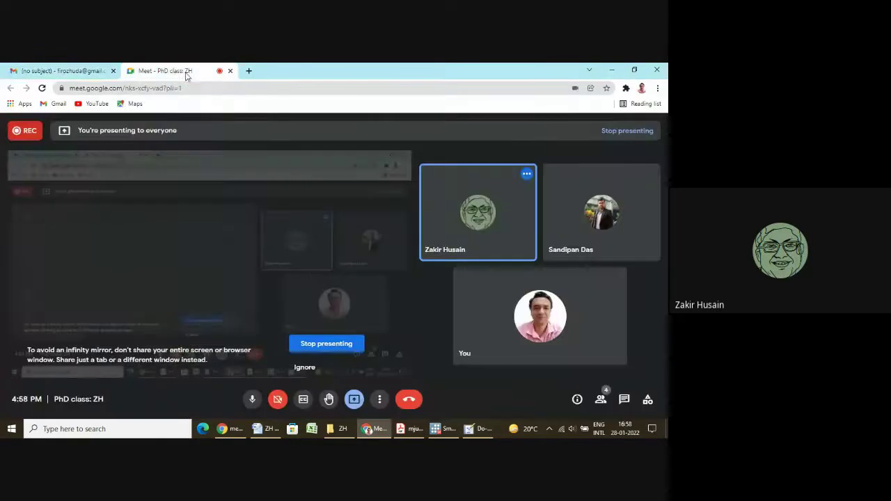
left_click(327, 343)
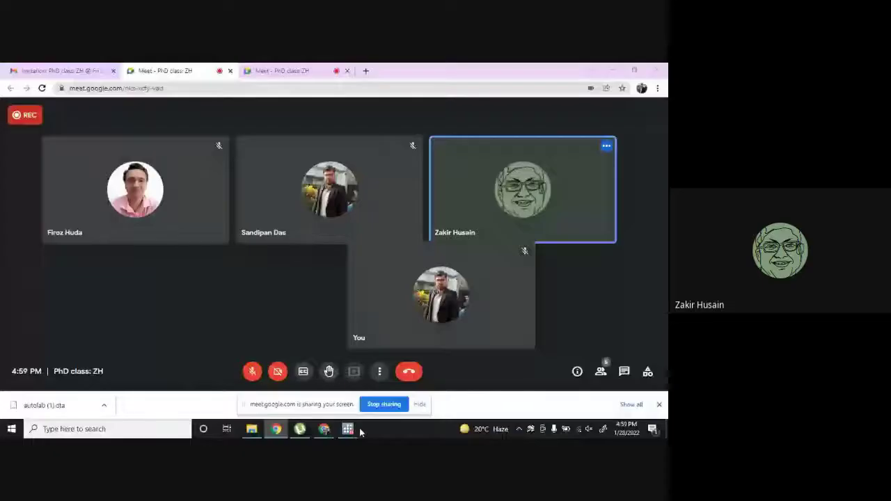
- Switch to Stata, bring up the autolab (1).do do-file, and clear the selection of the rweight labelling lines
mouse_move(351, 431)
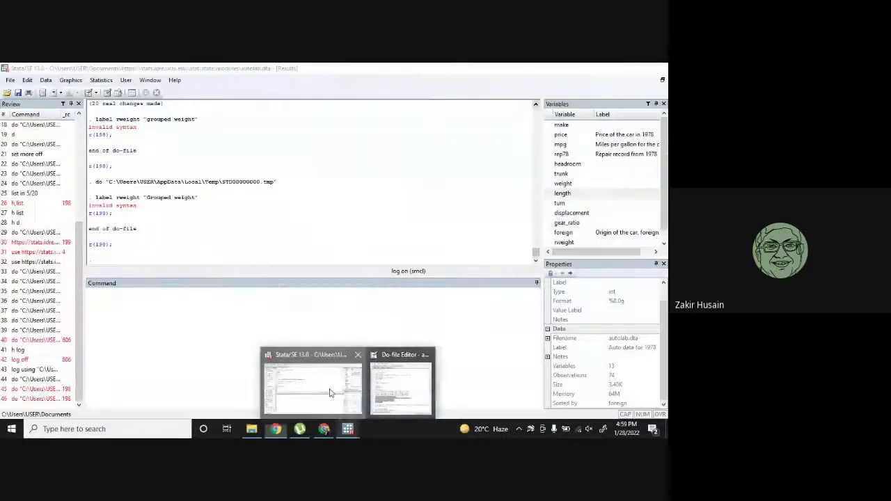
left_click(328, 389)
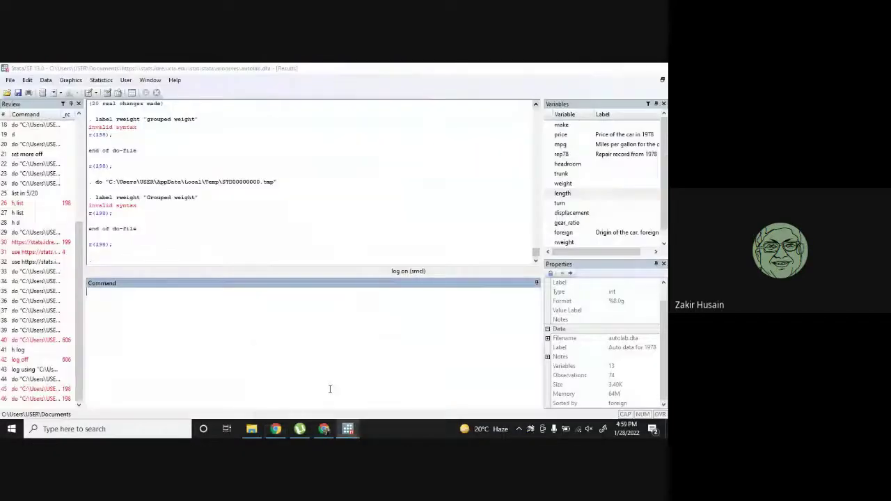
right_click(347, 431)
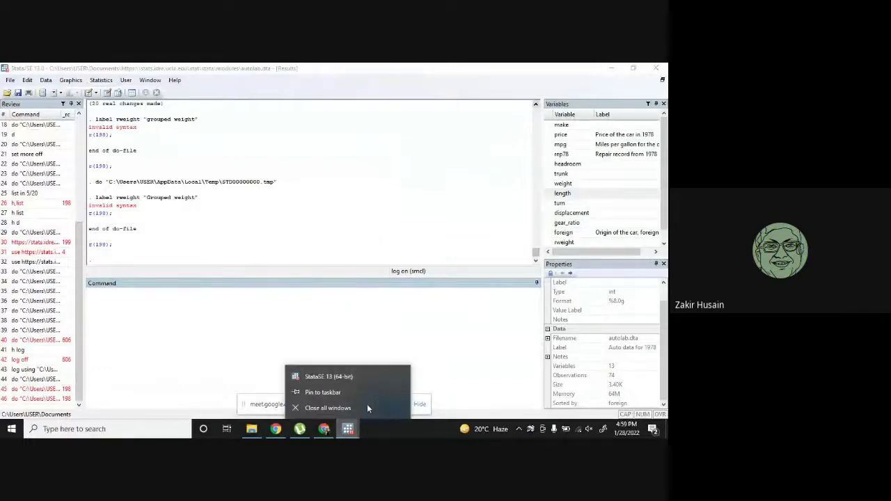
left_click(450, 335)
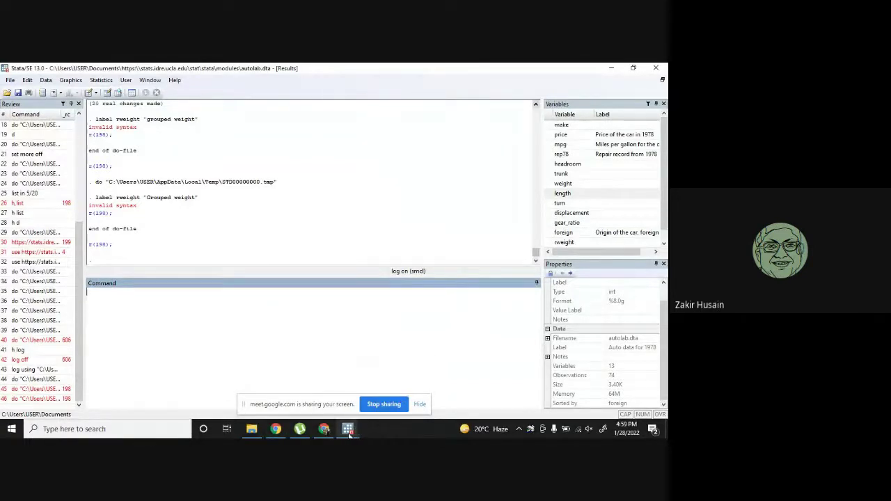
mouse_move(350, 428)
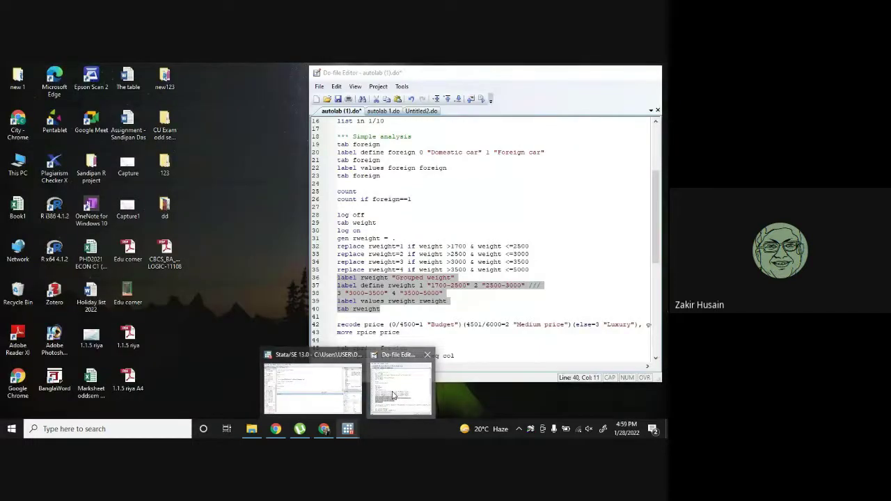
left_click(393, 395)
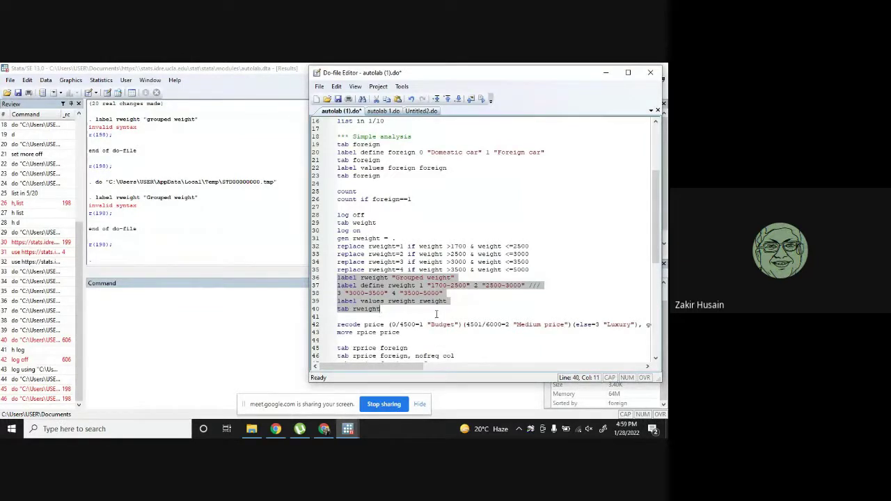
left_click(437, 315)
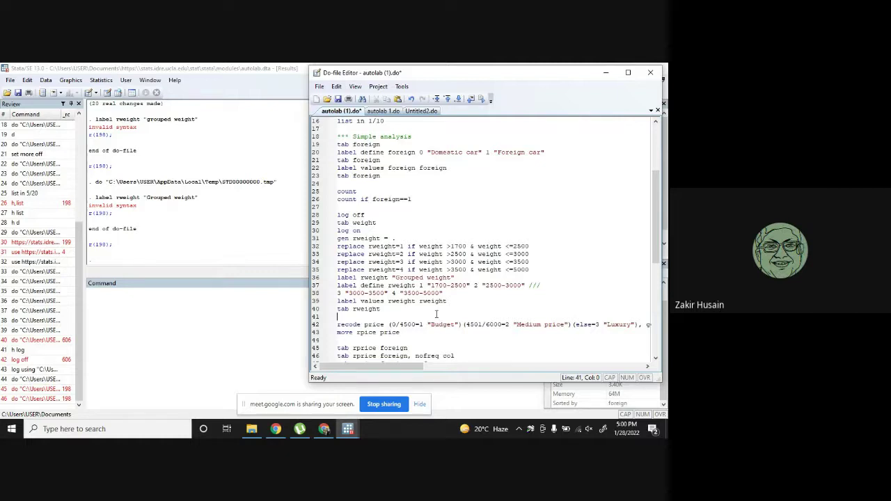
- Review the results back to the start of the rweight commands, including the label rweight line
left_click(181, 222)
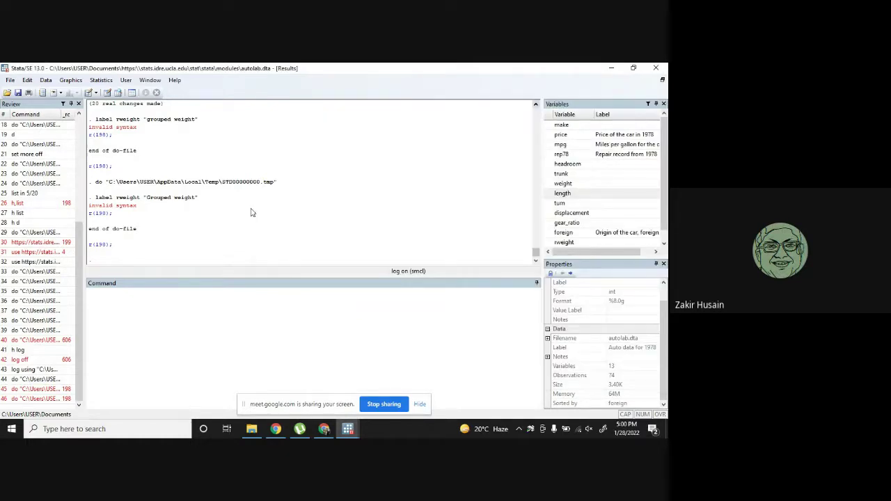
scroll(197, 184, "up", 2)
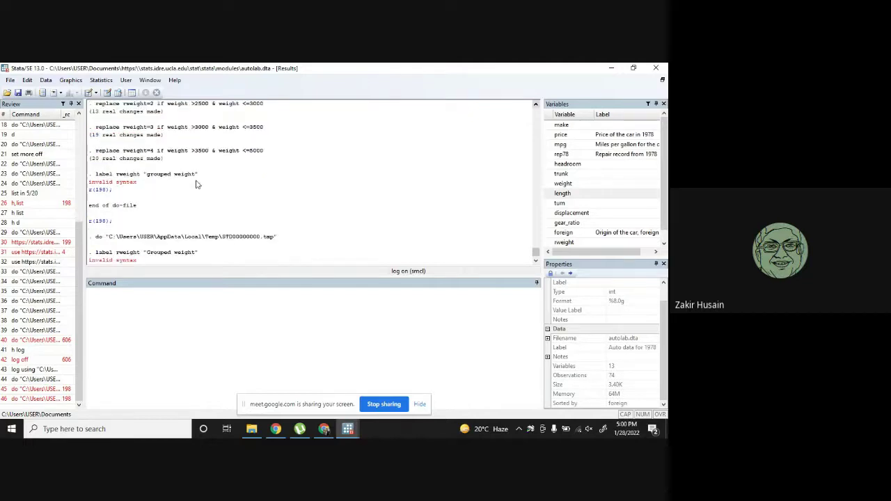
scroll(274, 172, "up", 2)
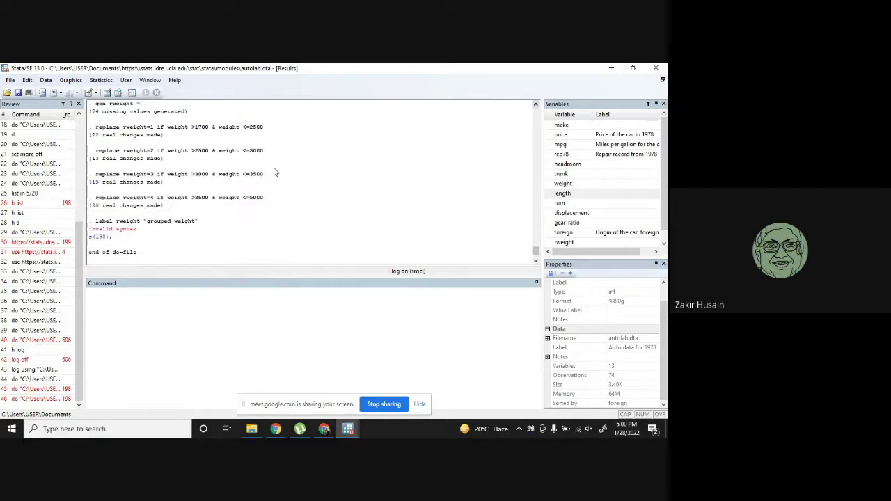
scroll(273, 172, "up", 1)
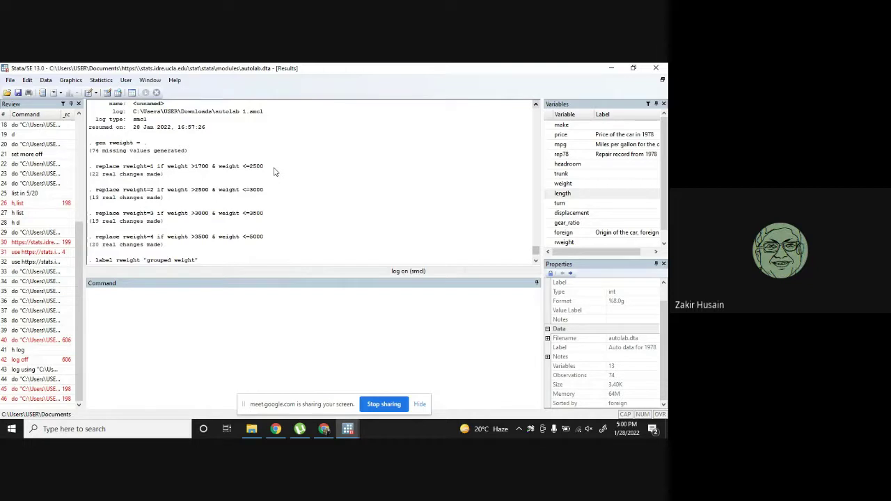
- Examine the results from the rweight replace commands through both label rweight attempts to the end of the do-file output
left_click(535, 261)
left_click(538, 262)
left_click(538, 262)
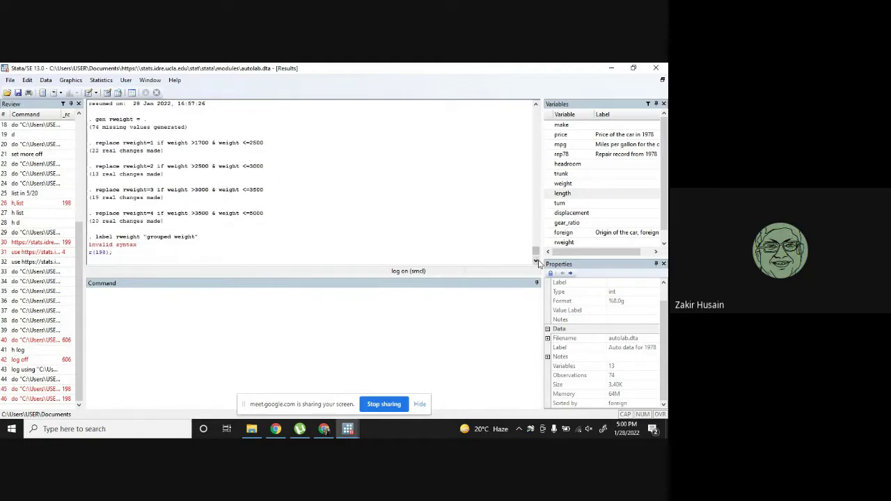
left_click(538, 262)
left_click(538, 263)
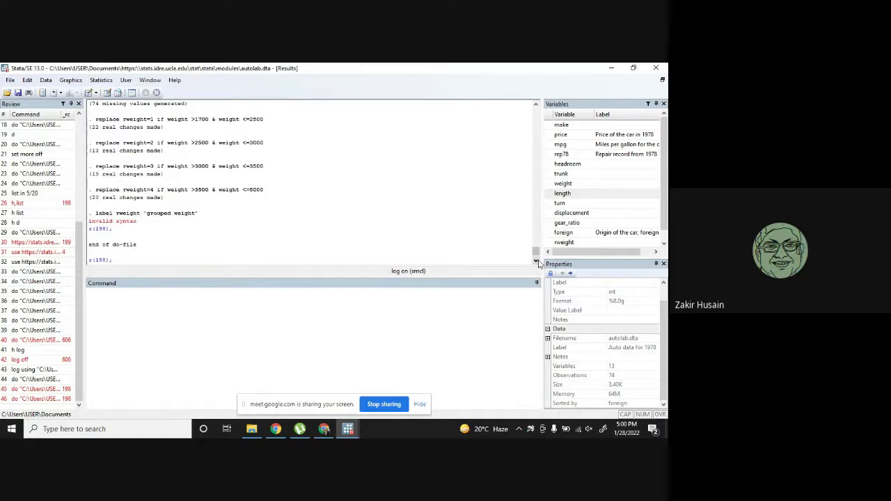
left_click(537, 261)
left_click(536, 261)
left_click(537, 261)
left_click(536, 261)
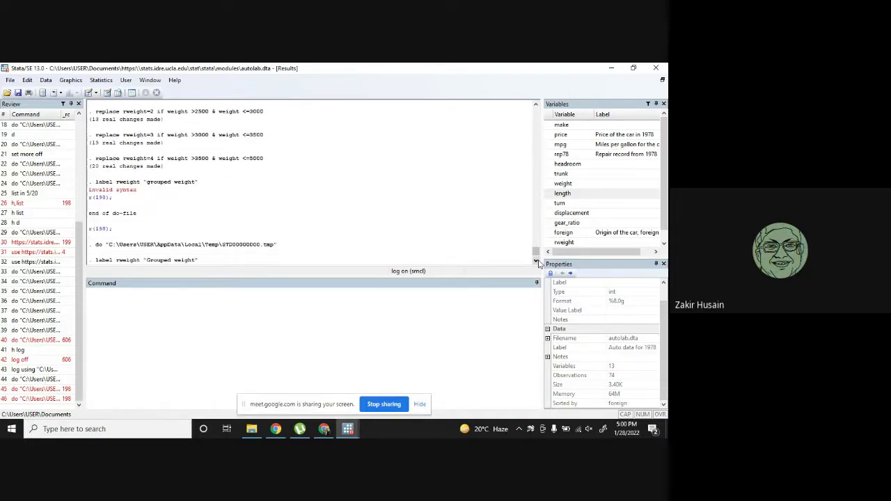
left_click(536, 261)
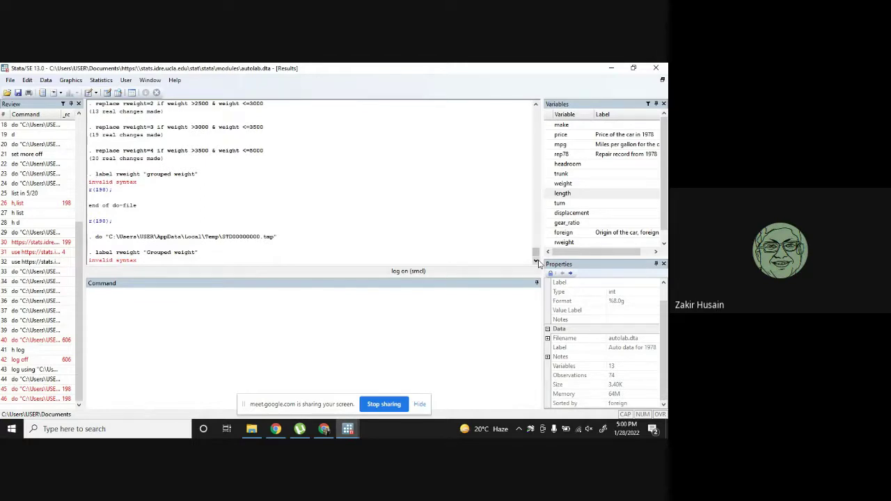
left_click(536, 261)
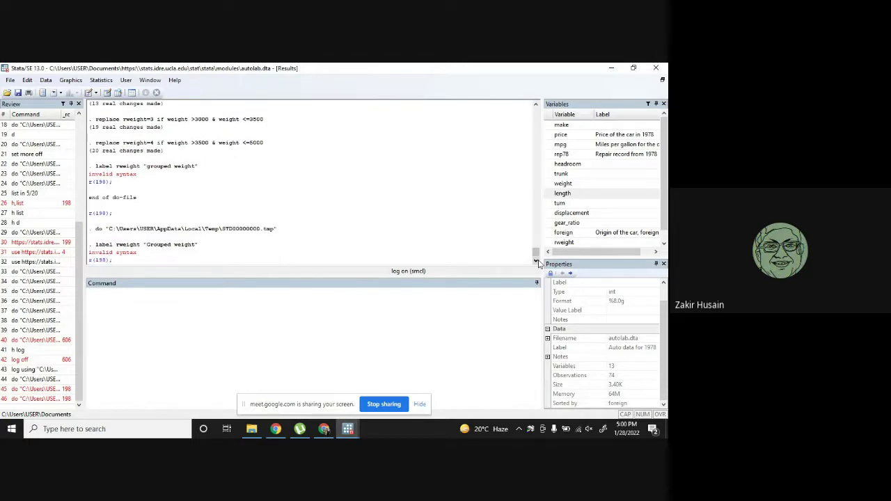
left_click(536, 261)
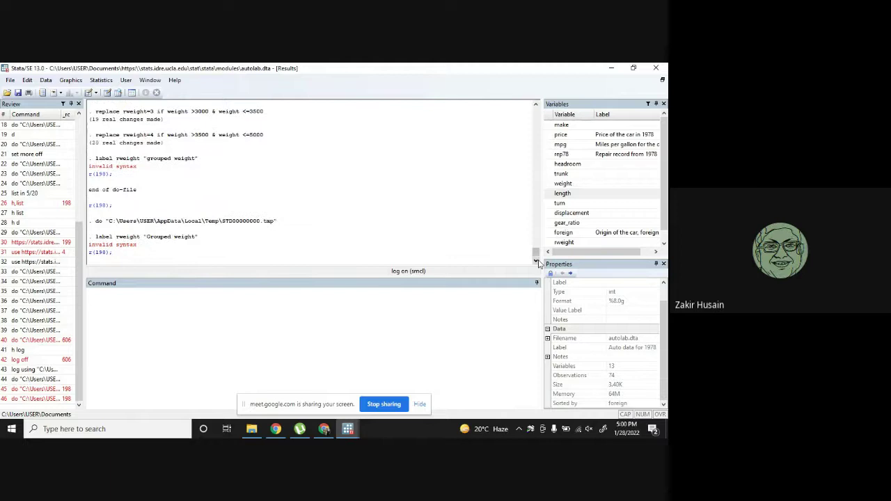
left_click(536, 261)
left_click(537, 261)
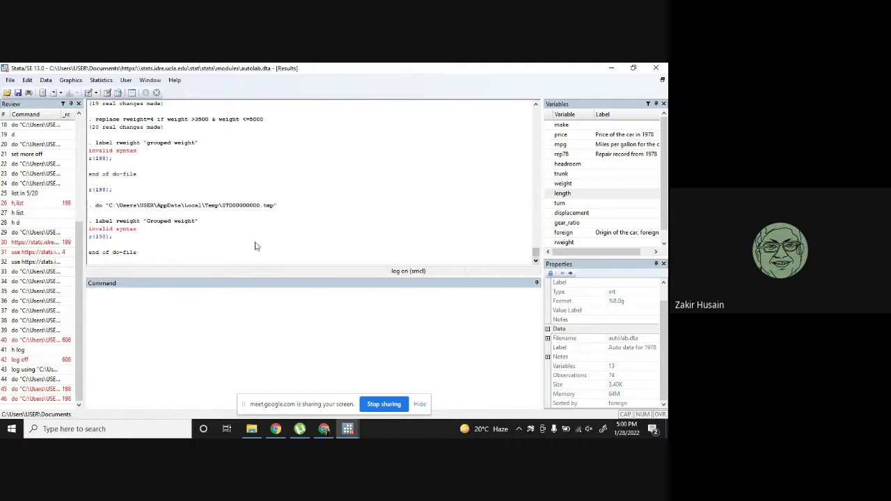
- In the autolab (1).do do-file, correct line 36 to read label variable rweight "Grouped weight"
left_click(353, 430)
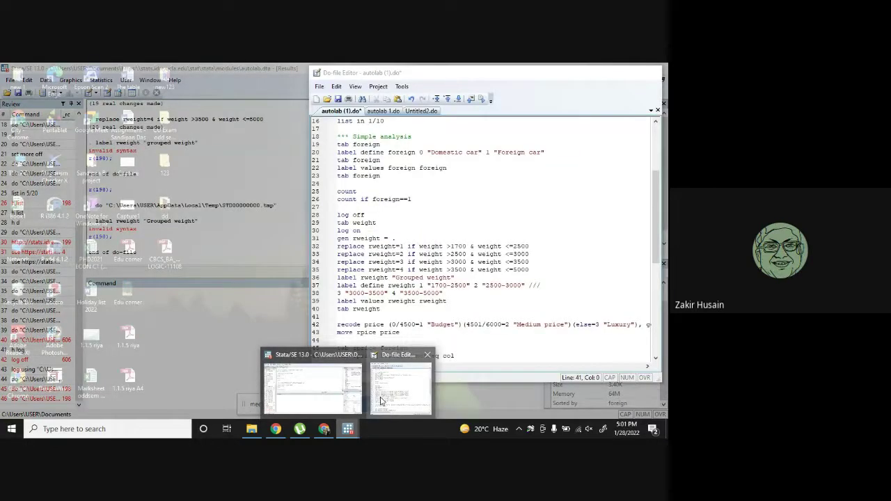
left_click(414, 379)
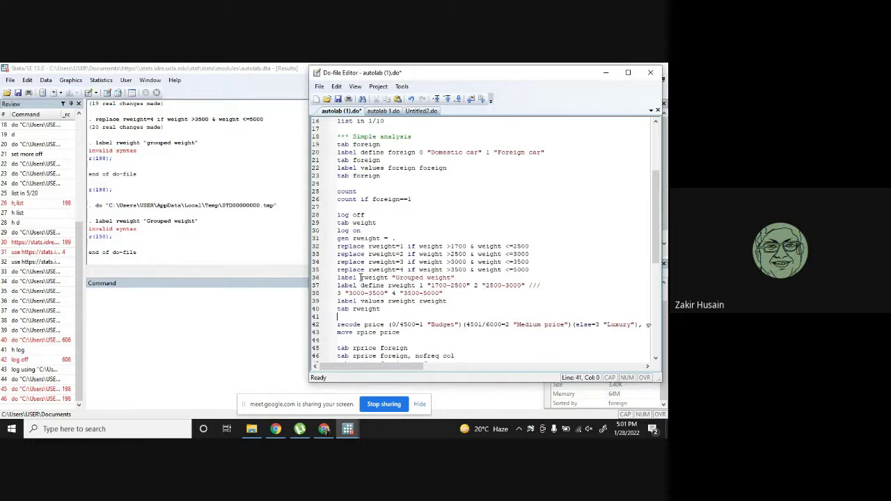
left_click(360, 277)
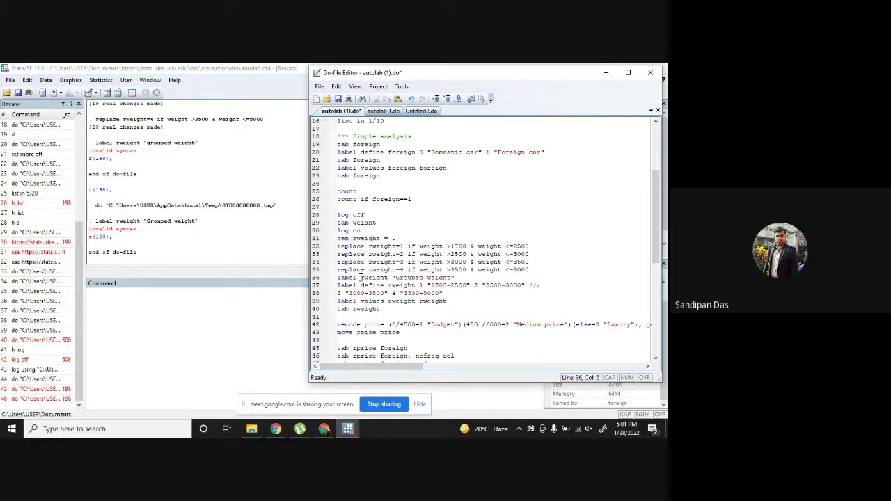
type("va")
type("riabl")
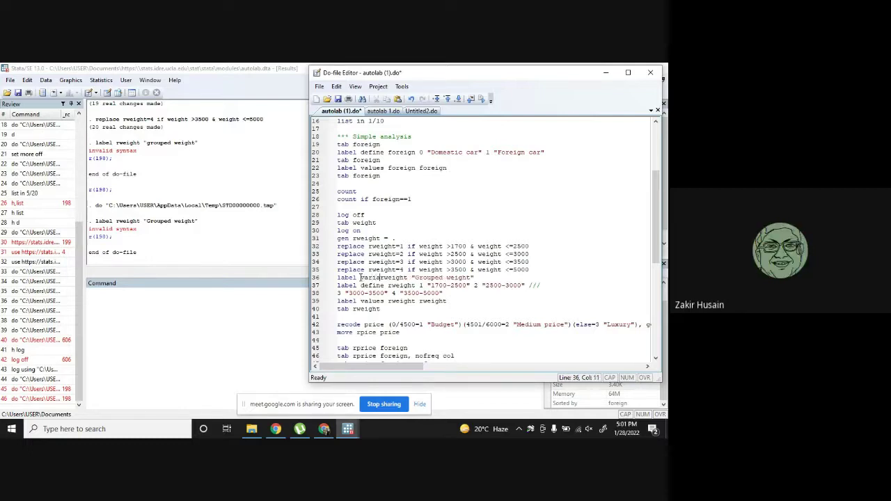
type("e")
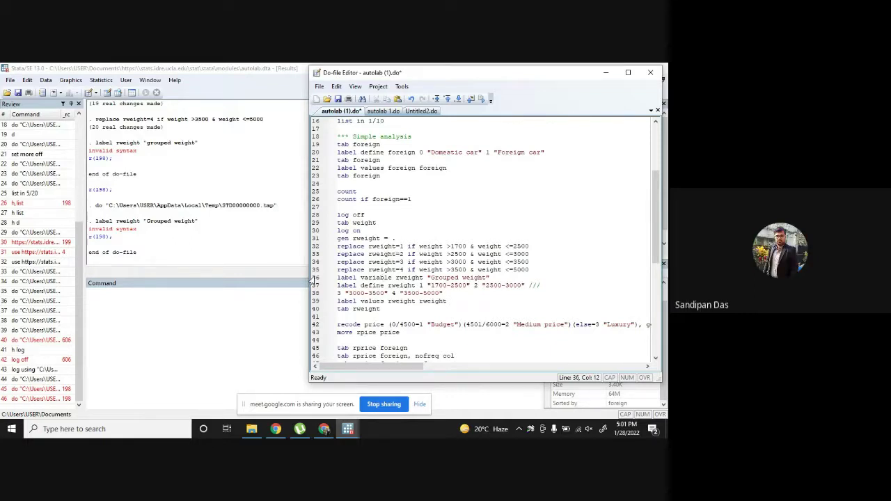
- Run do-file lines 36 to 40, which label and tabulate rweight, and bring the full results into view
left_click_drag(312, 281, 319, 310)
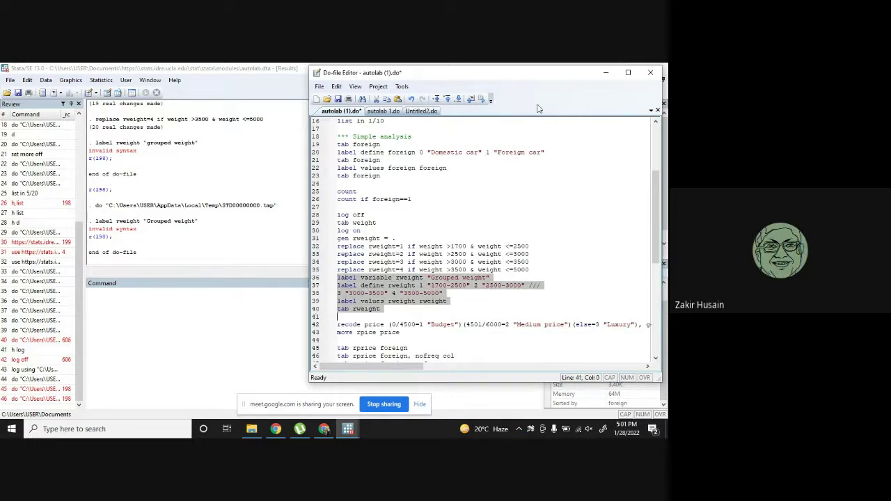
left_click(481, 99)
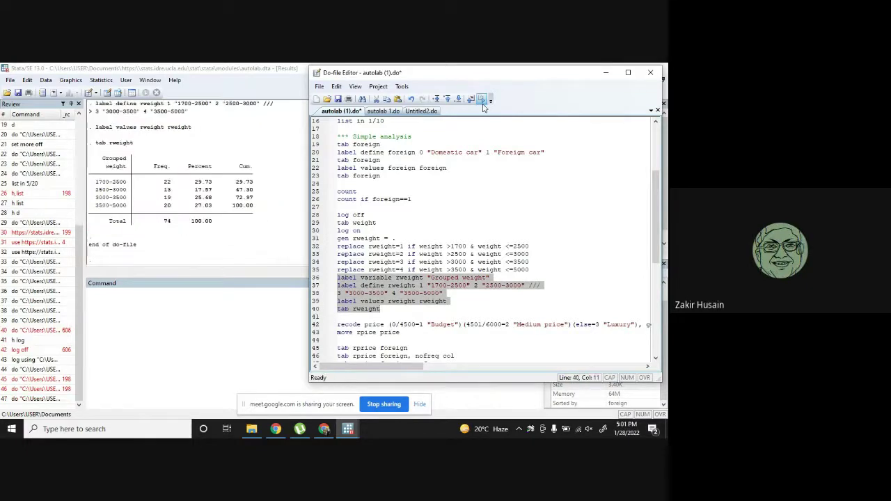
left_click(605, 73)
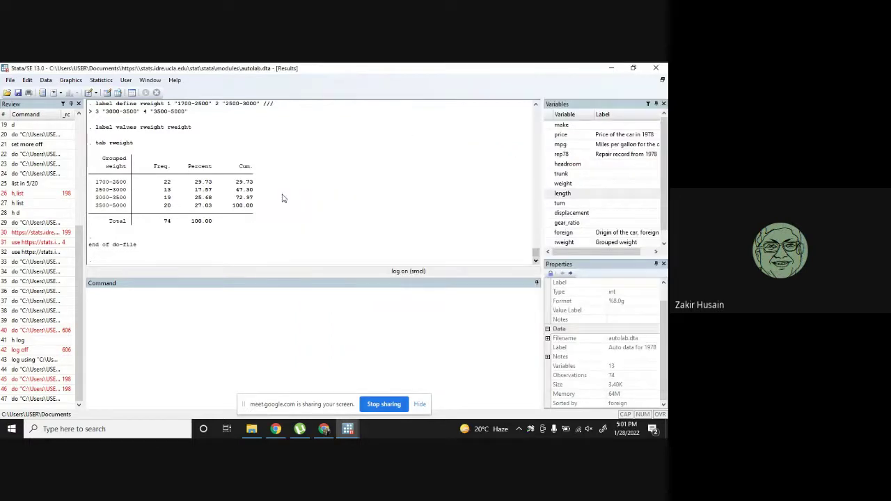
- Examine the output of the rweight labelling commands, its frequency table and the rweight entry in the variable list
scroll(281, 198, "up", 3)
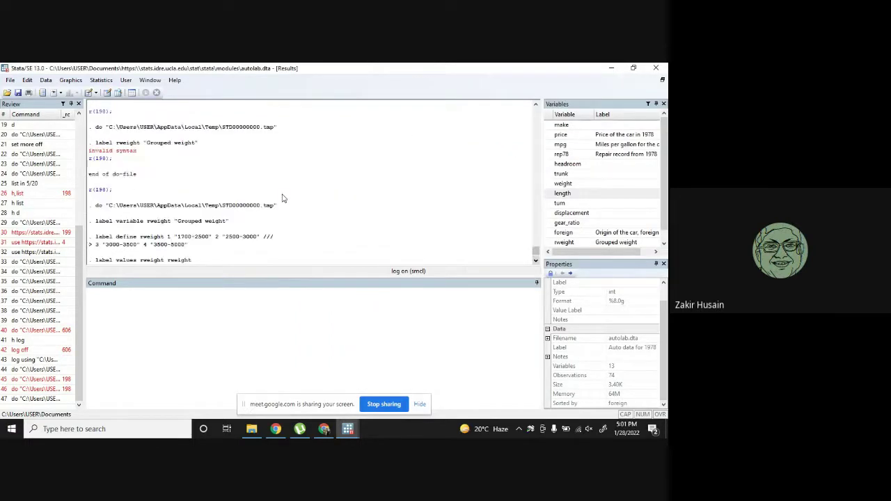
scroll(282, 198, "down", 2)
scroll(282, 198, "down", 1)
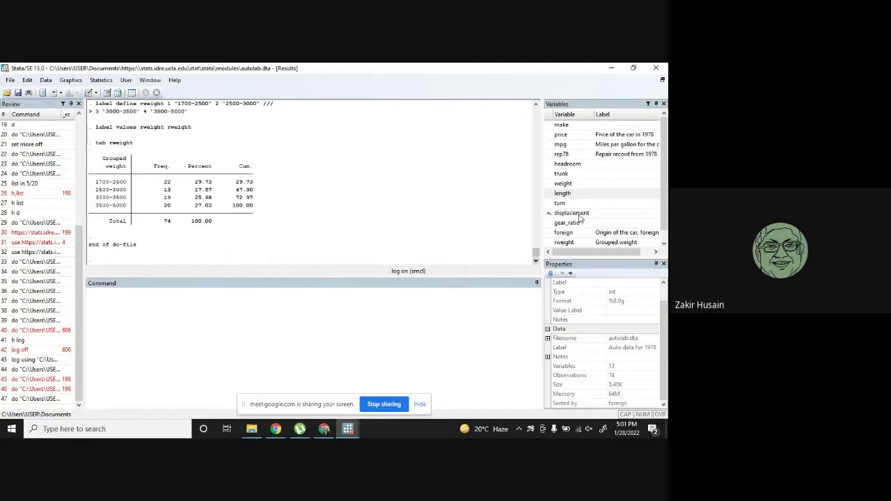
scroll(579, 218, "down", 1)
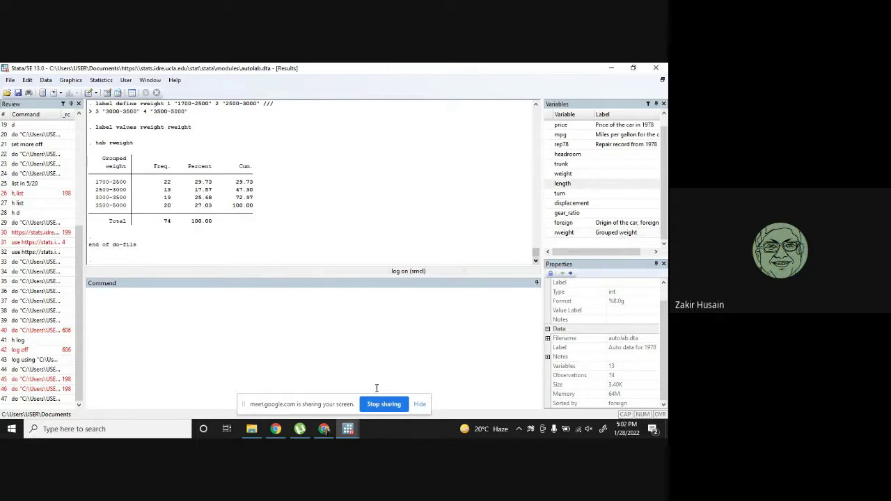
mouse_move(352, 433)
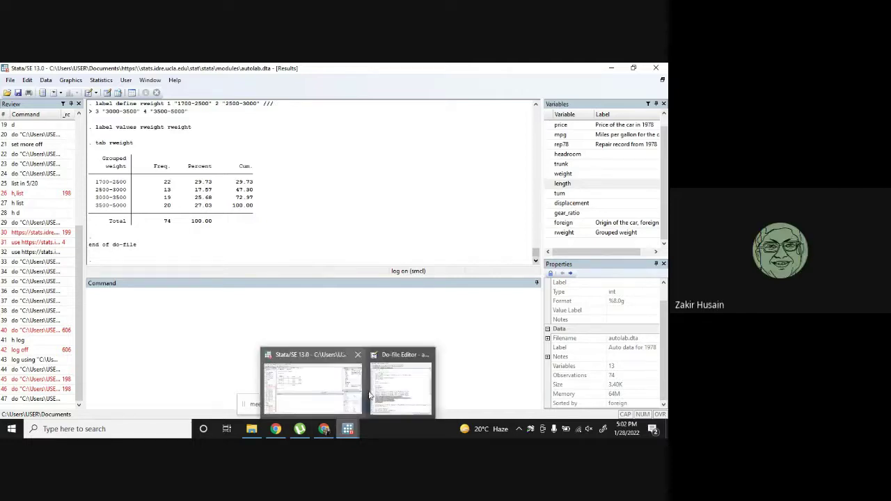
mouse_move(382, 386)
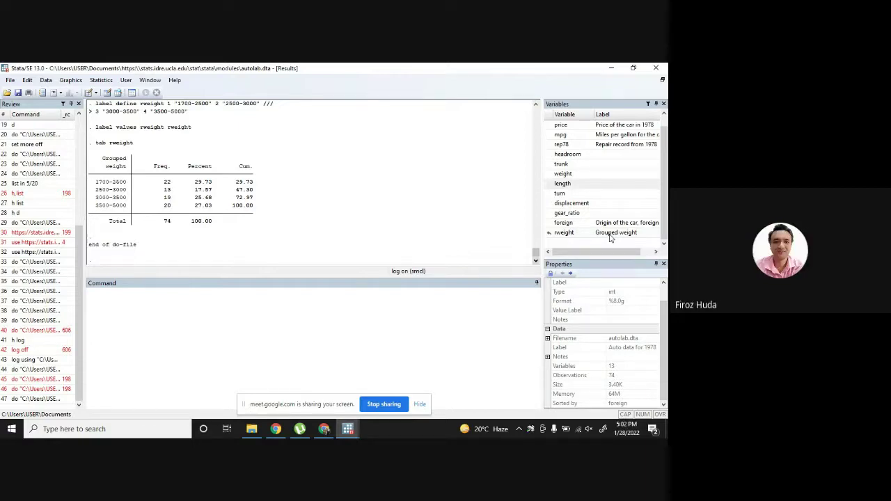
scroll(334, 193, "up", 4)
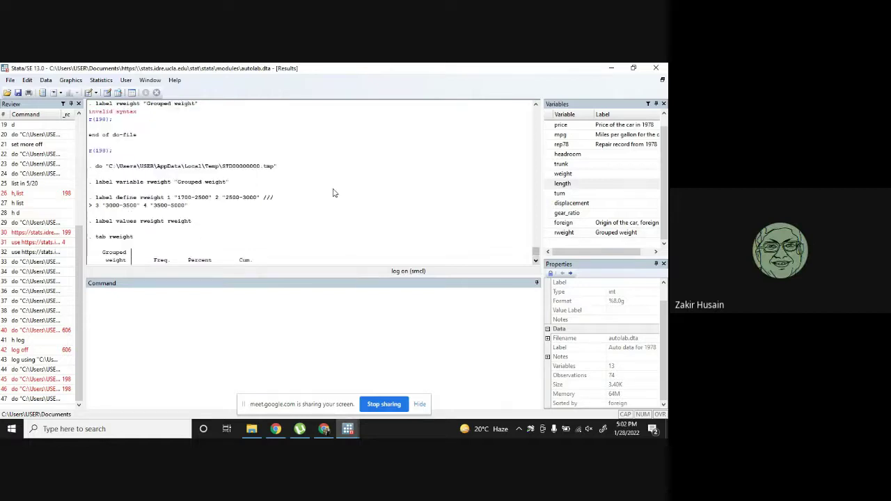
scroll(333, 193, "up", 1)
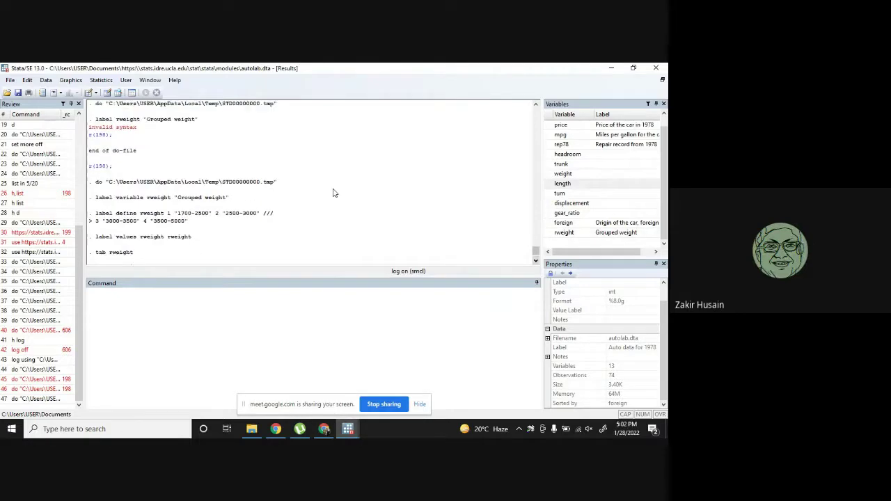
scroll(333, 193, "down", 5)
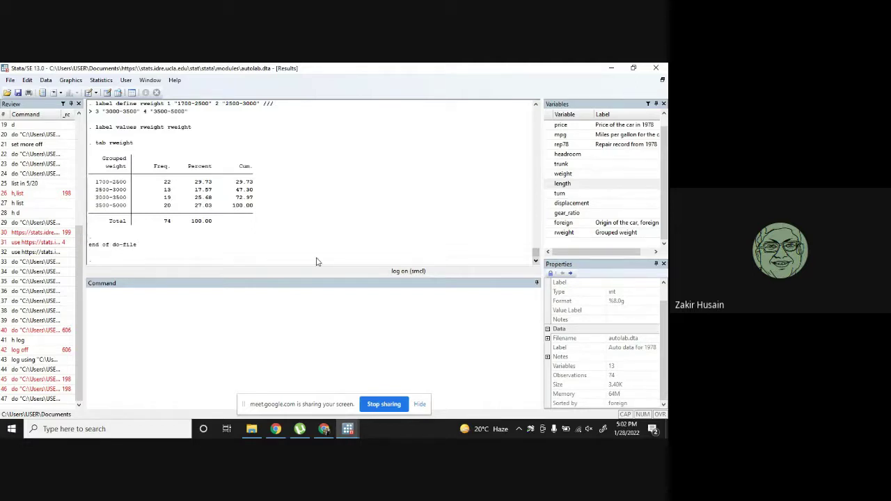
- Bring back the autolab (1).do do-file and widen its window to show the whole recode price line
left_click(349, 430)
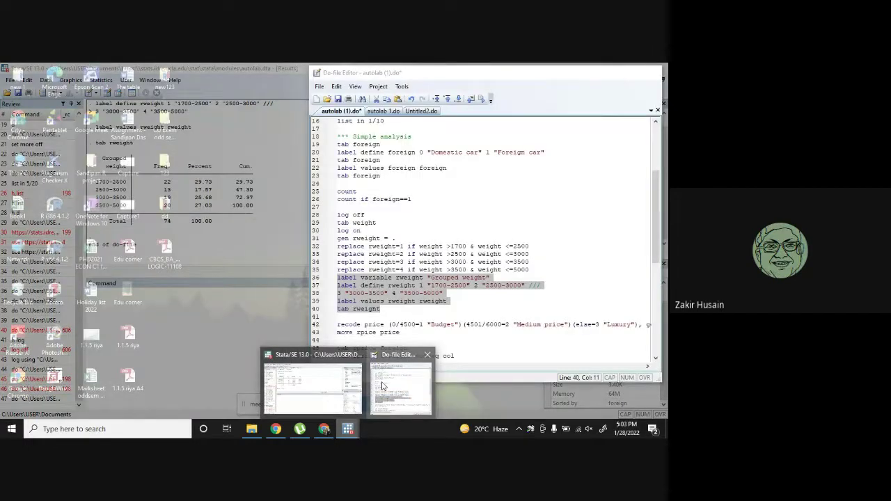
left_click(400, 382)
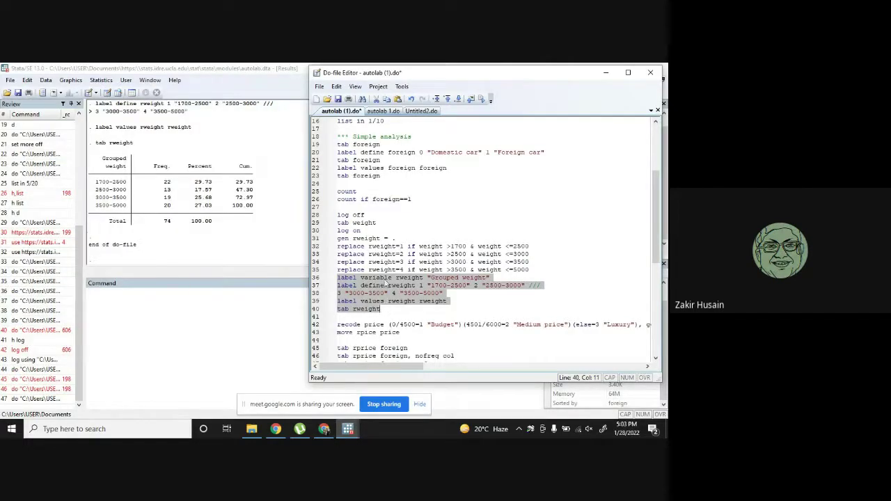
scroll(383, 281, "down", 3)
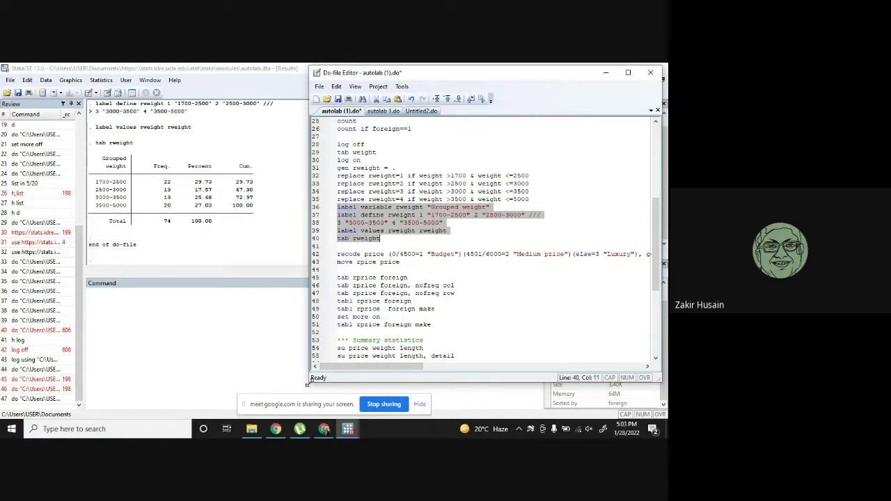
left_click_drag(308, 382, 151, 403)
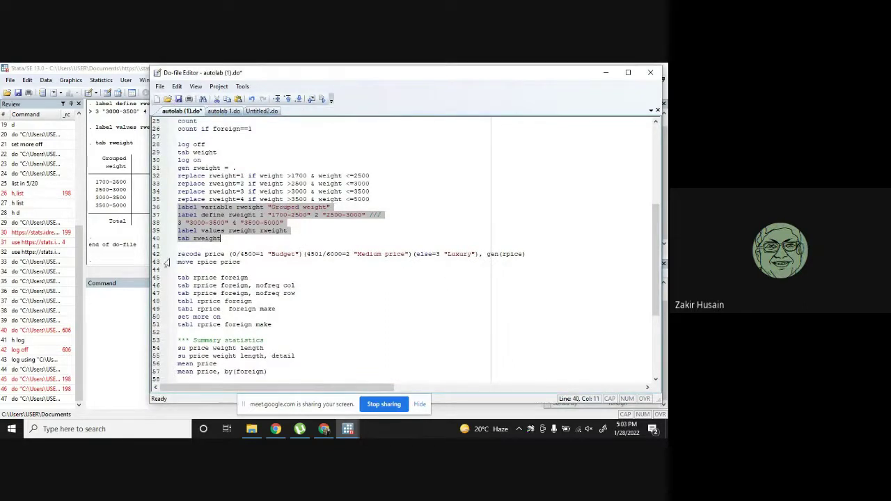
- Correct the misspelled variable name rpice to rprice in the recode line's gen option and in the move line
left_click(233, 255)
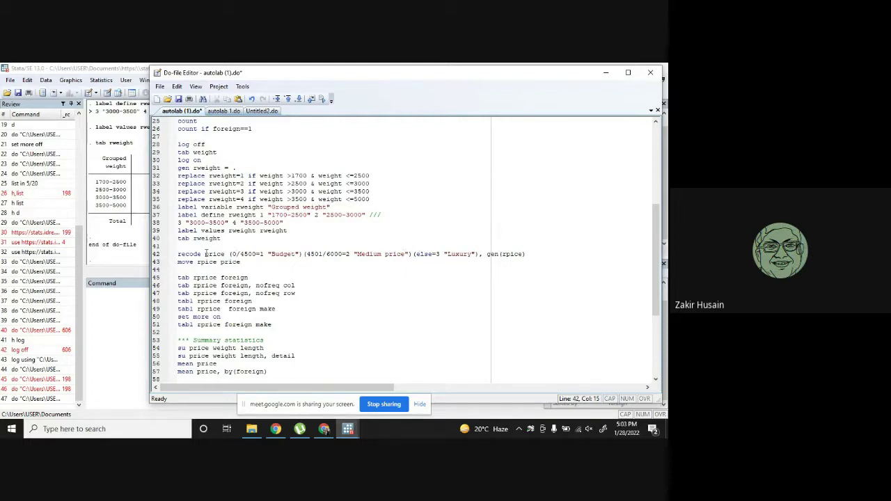
left_click(205, 253)
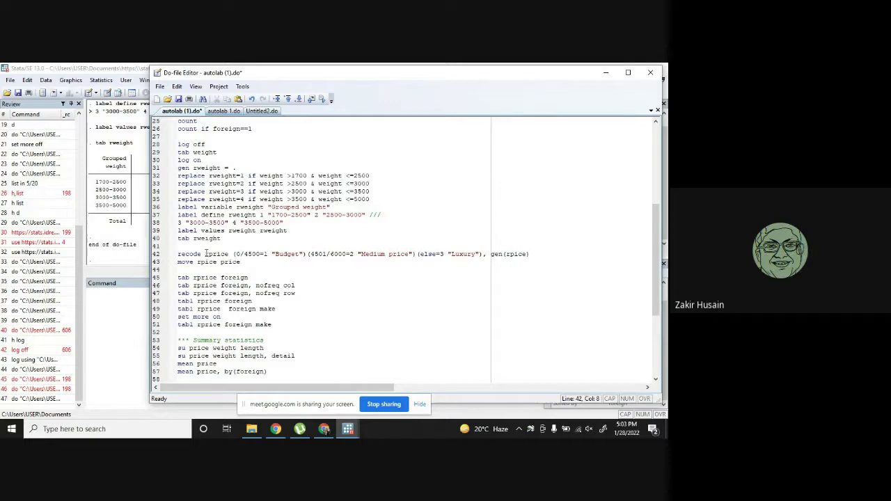
key("Right")
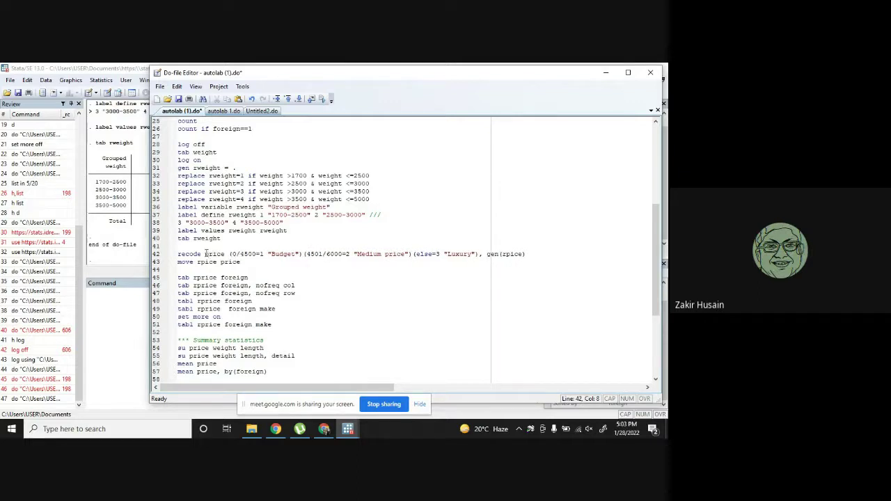
type("r")
left_click(510, 255)
type("r")
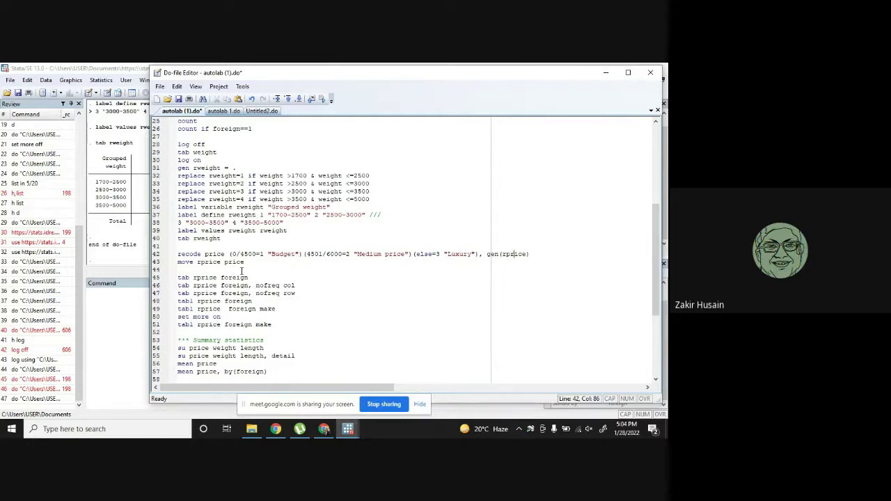
- Run the recode price line to generate rprice with Budget, Medium price and Luxury groups, and check its label in the variable list
left_click(154, 257)
left_click(323, 99)
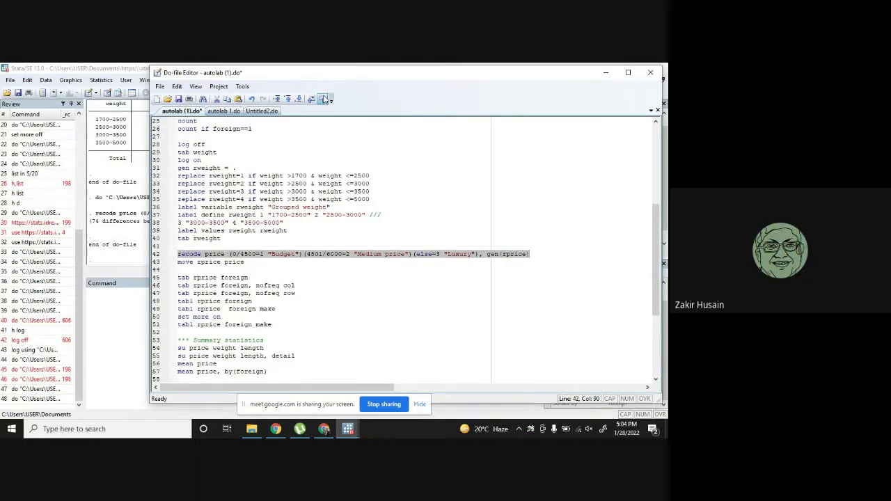
left_click(142, 318)
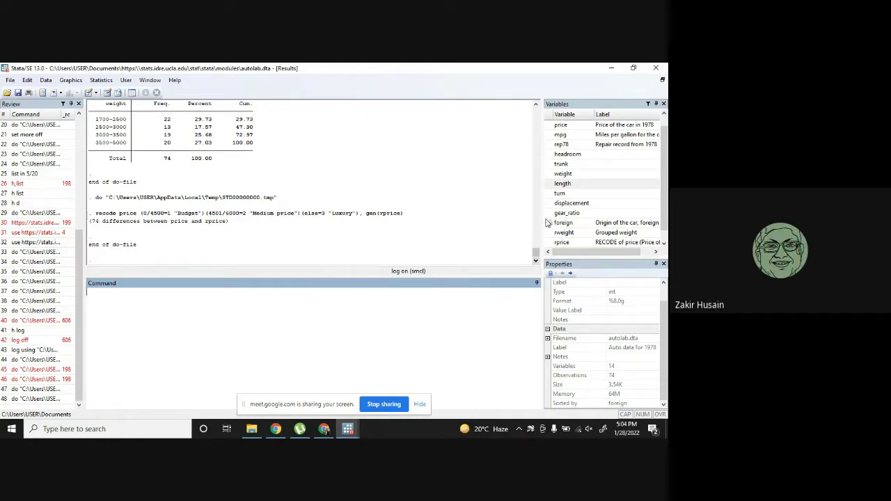
scroll(574, 220, "down", 1)
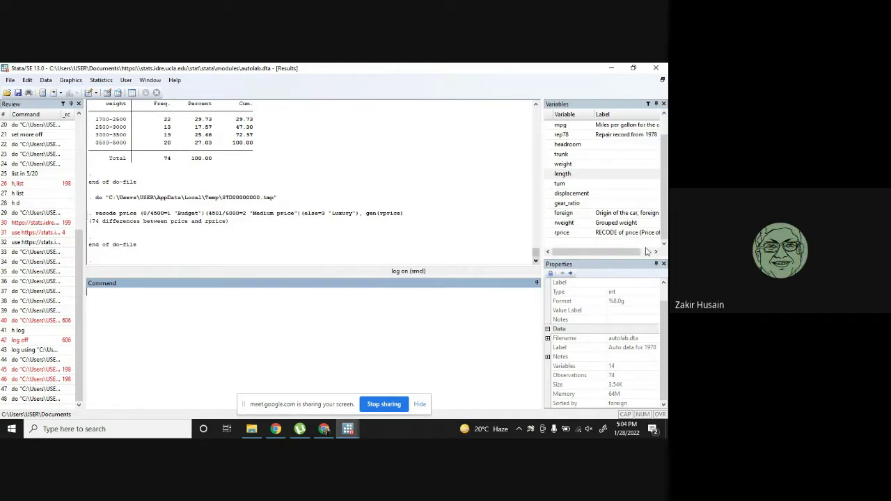
left_click_drag(624, 251, 637, 251)
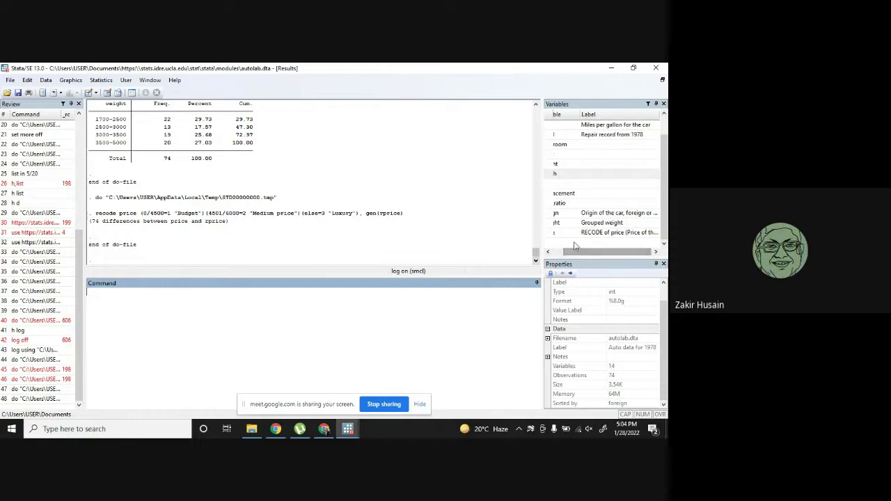
- Widen the variable list to show the rprice label, and bring back the autolab (1).do do-file narrowed beside the results
left_click_drag(542, 235, 504, 235)
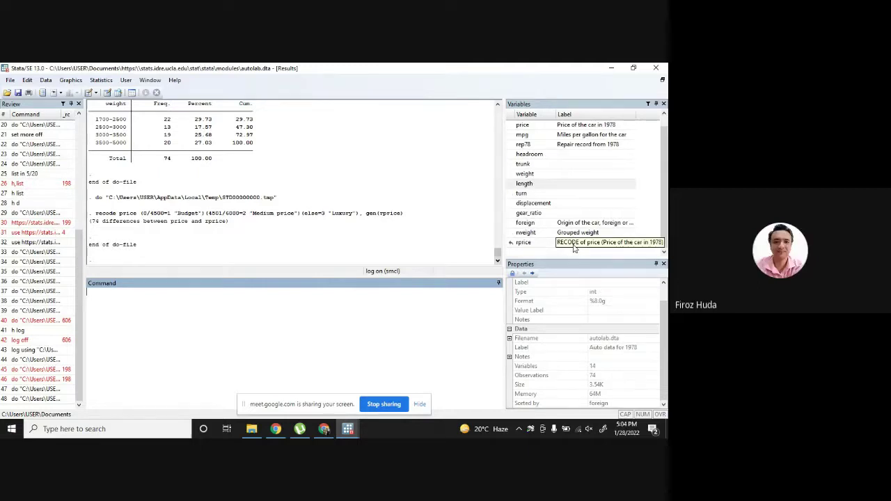
mouse_move(350, 433)
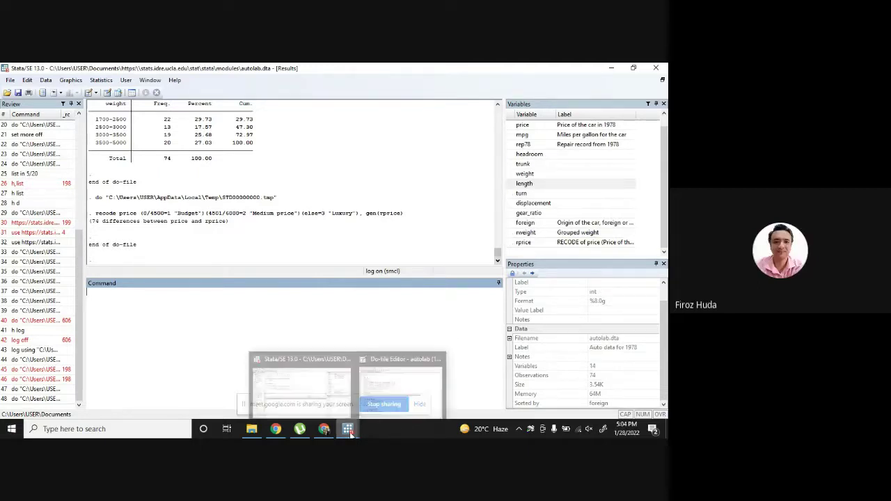
mouse_move(394, 410)
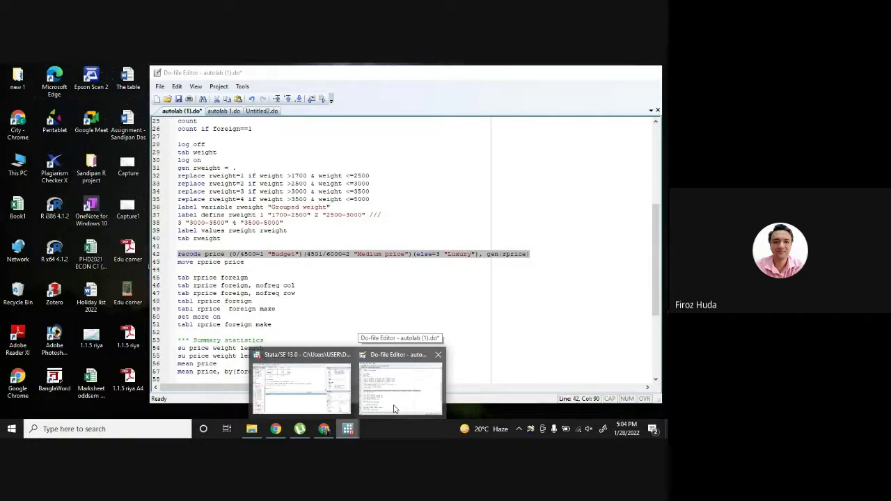
left_click(411, 372)
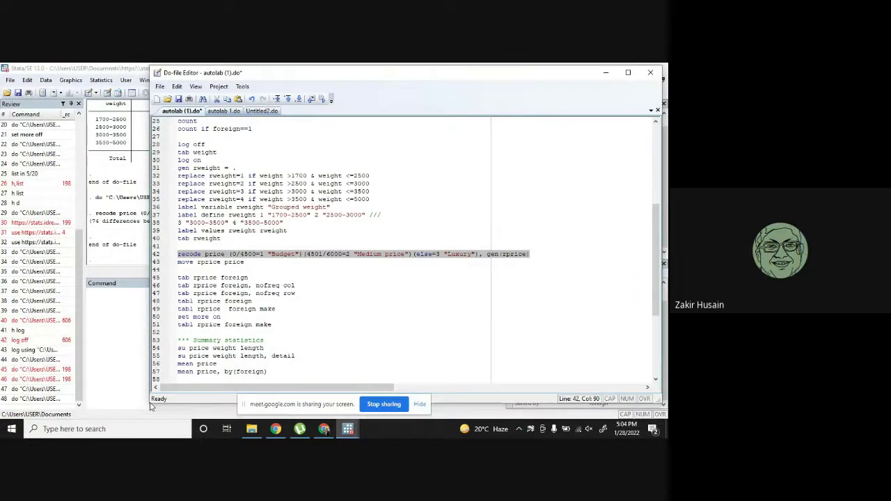
left_click_drag(146, 406, 316, 371)
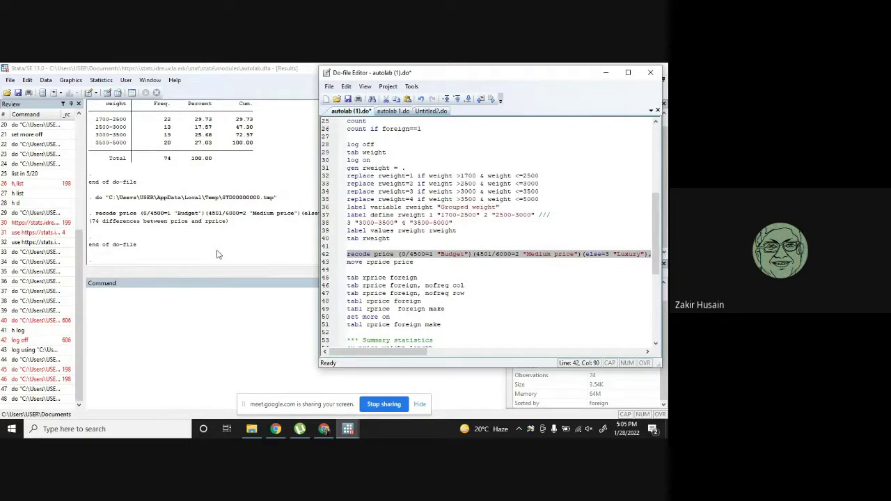
- Examine the whole recode price line, from the source variable and its three price groups to the gen(rprice) option
left_click(491, 270)
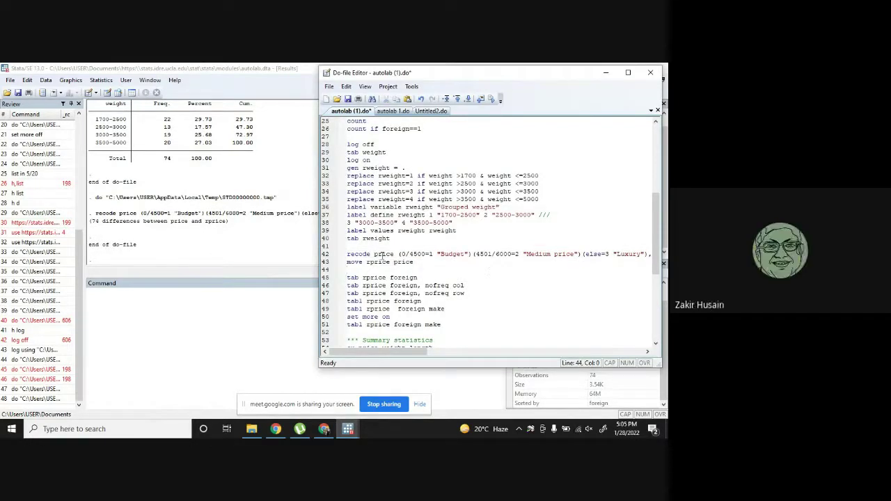
left_click_drag(401, 254, 370, 255)
left_click(455, 266)
left_click(648, 352)
left_click(648, 352)
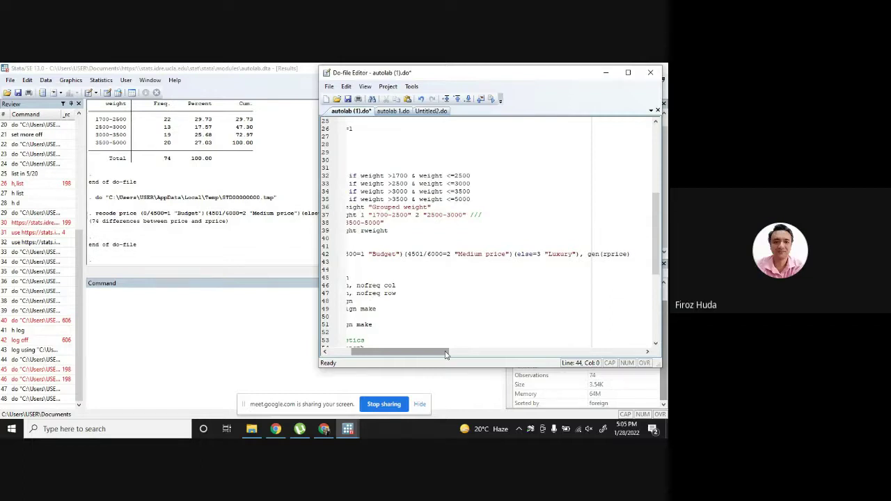
left_click_drag(446, 354, 362, 355)
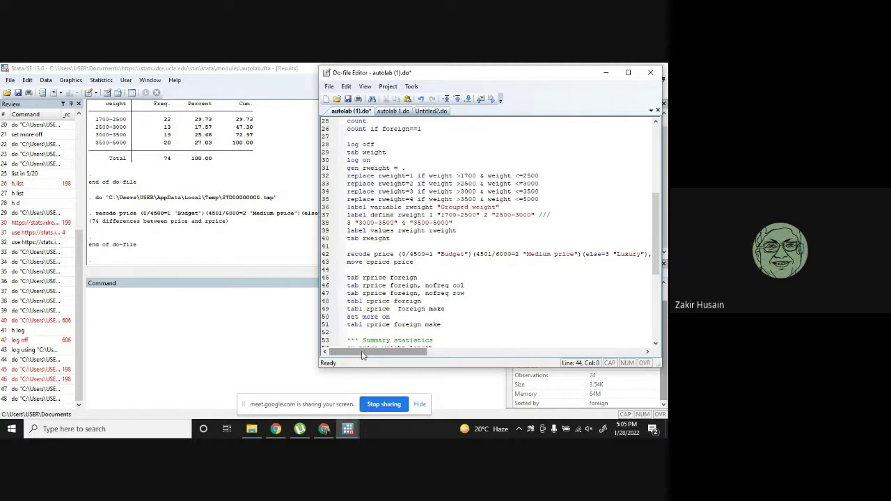
left_click_drag(362, 355, 379, 366)
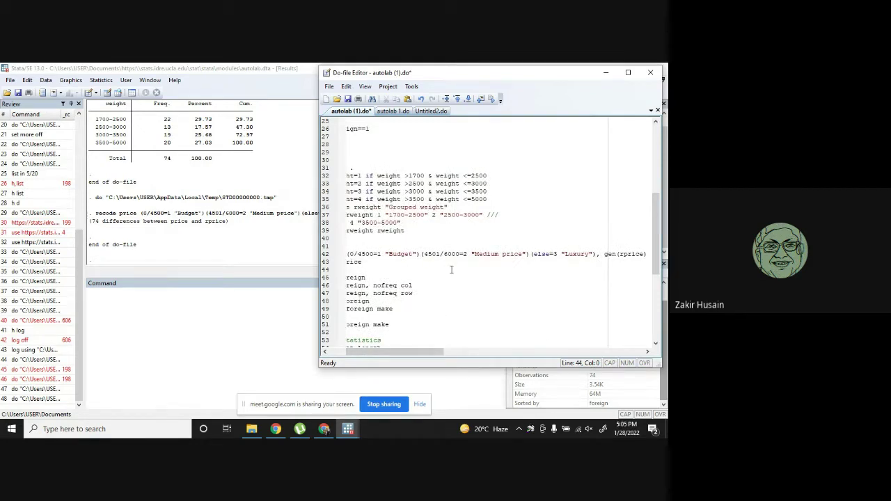
scroll(451, 270, "down", 1)
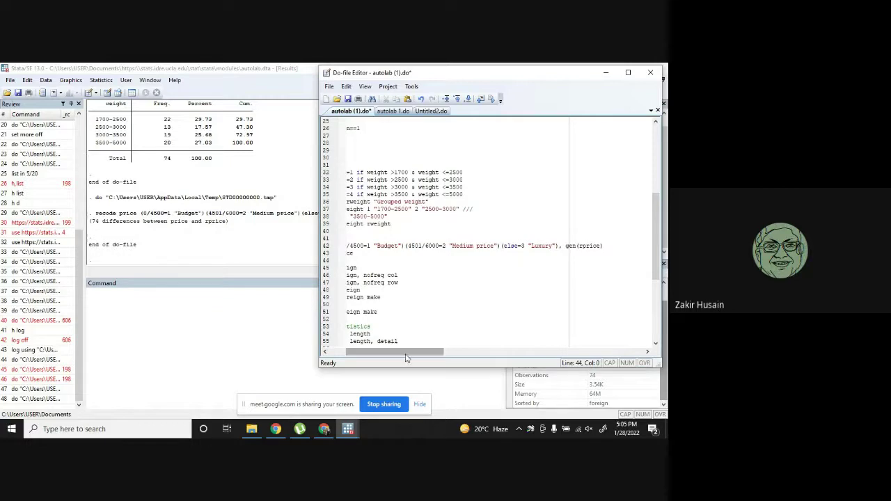
left_click_drag(407, 358, 390, 358)
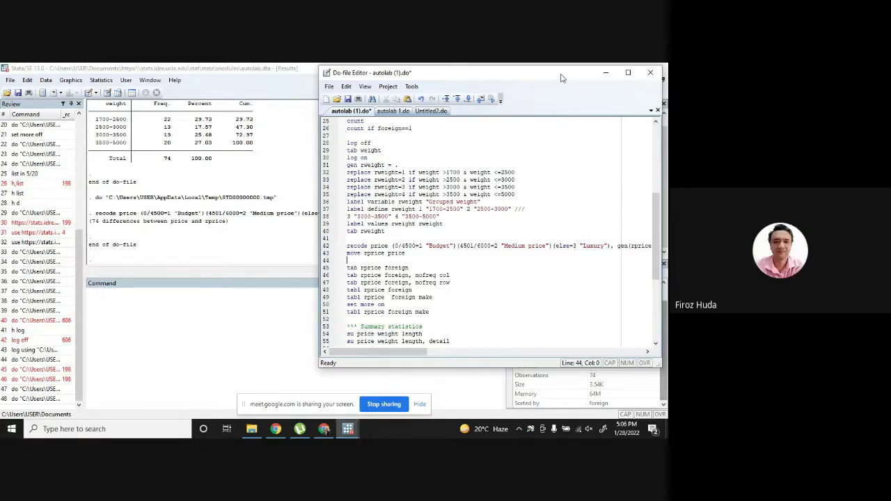
- Run the tab rprice foreign line to cross-tabulate price group by car origin
left_click_drag(562, 78, 383, 76)
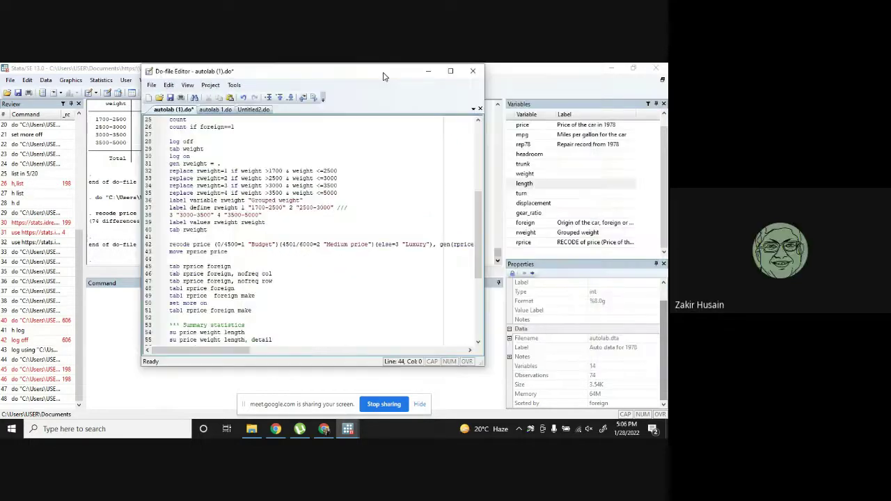
left_click_drag(383, 77, 565, 78)
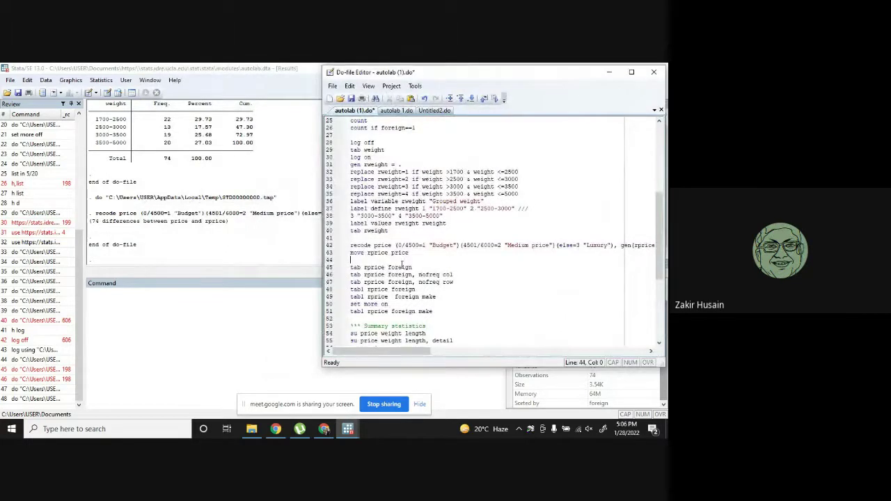
left_click(323, 271)
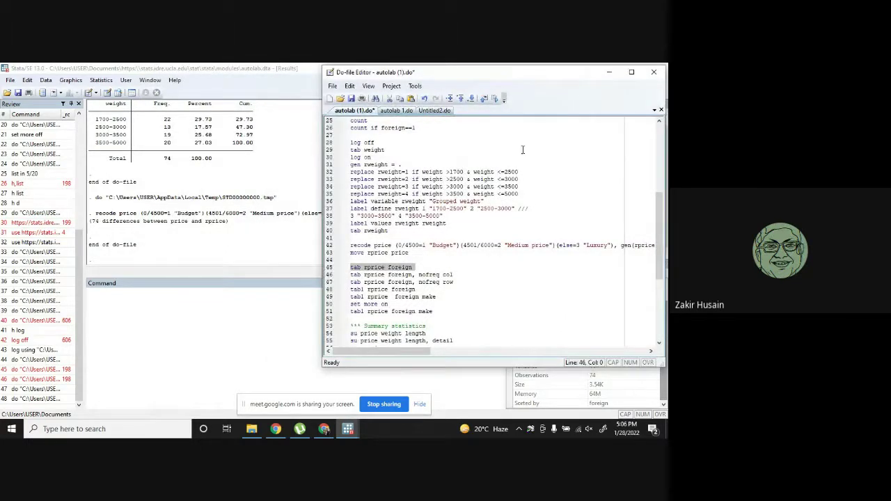
left_click(495, 98)
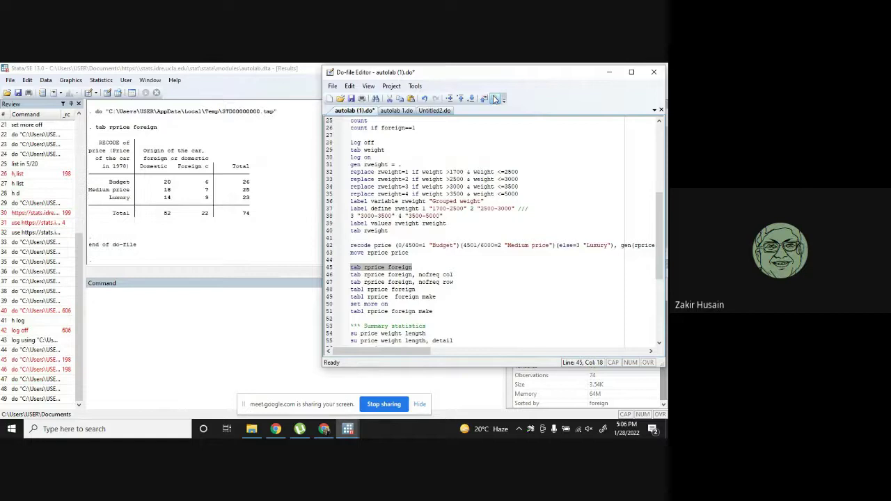
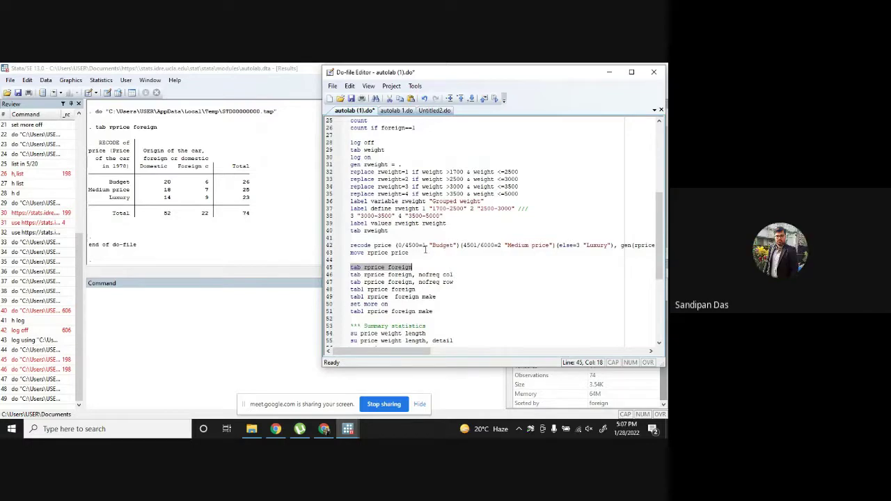
- Run the two tab rprice foreign lines with the nofreq col and nofreq row options and review both percentage tables
left_click(425, 251)
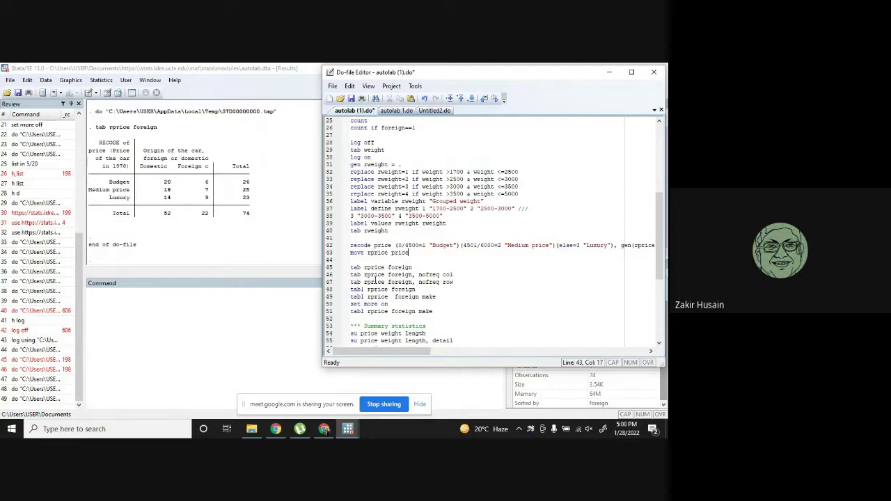
left_click_drag(325, 275, 328, 284)
left_click(498, 99)
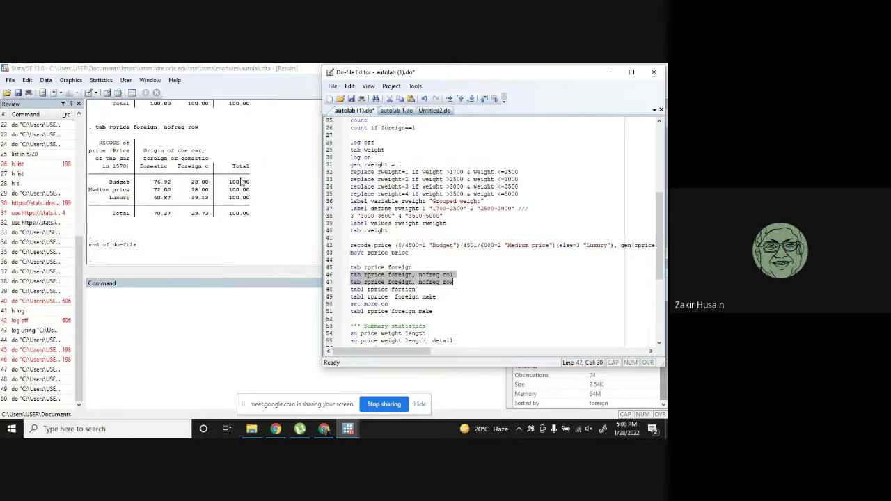
scroll(241, 182, "up", 3)
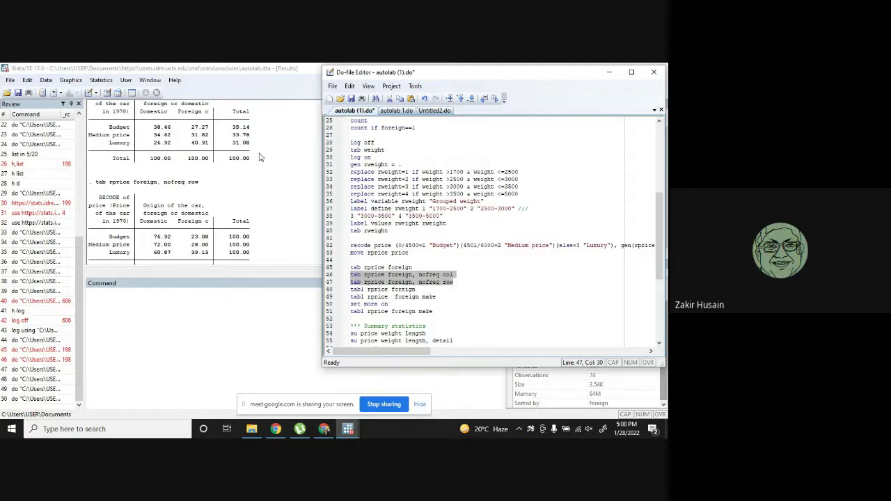
key("ctrl+d")
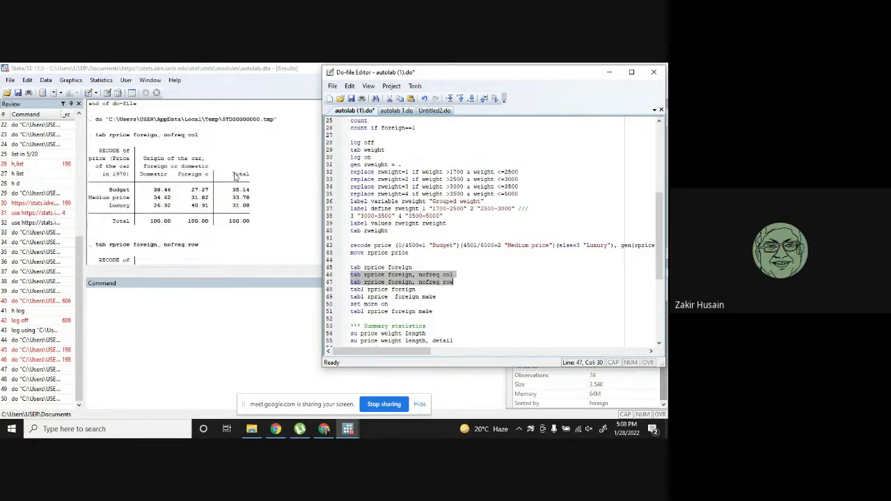
scroll(234, 177, "up", 1)
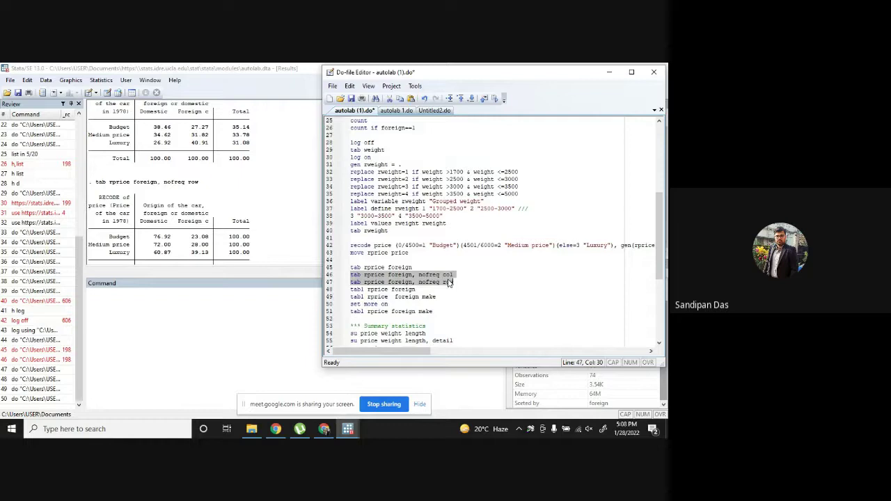
left_click(237, 202)
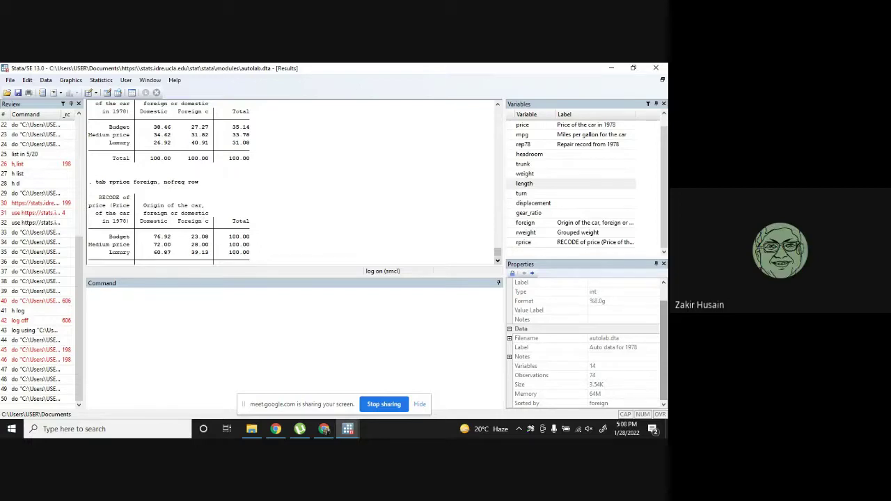
- Bring back the do-file and run the tab1 rprice foreign line for separate one-way frequency tables
mouse_move(346, 431)
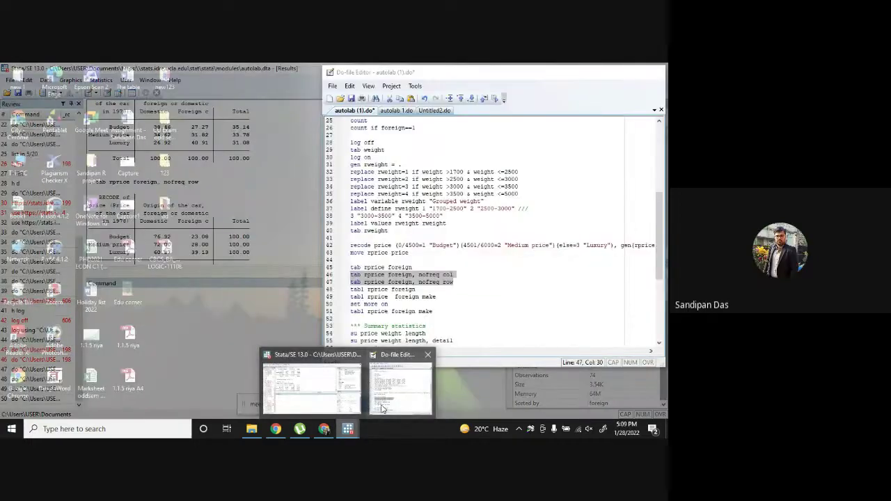
left_click(381, 408)
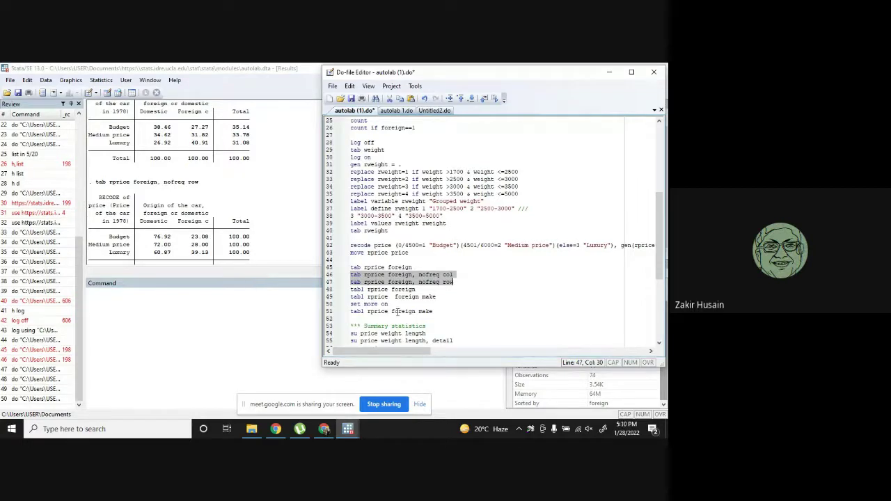
left_click(381, 290)
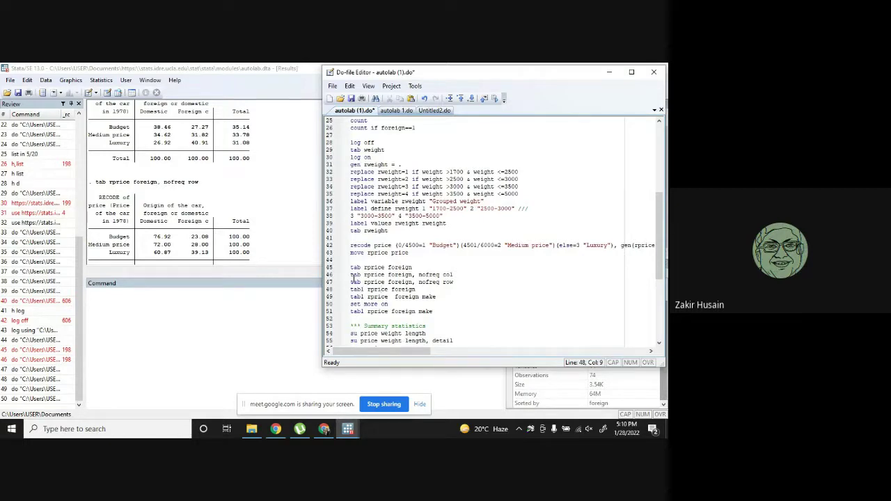
left_click(331, 290)
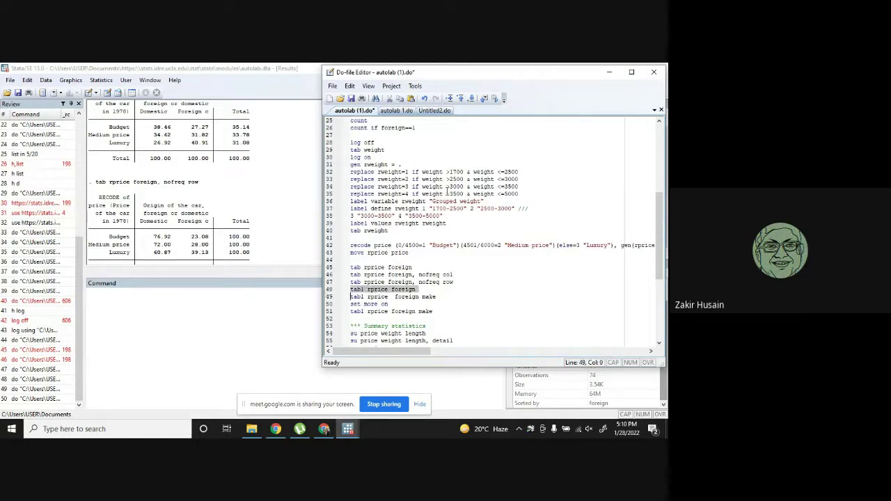
left_click(496, 99)
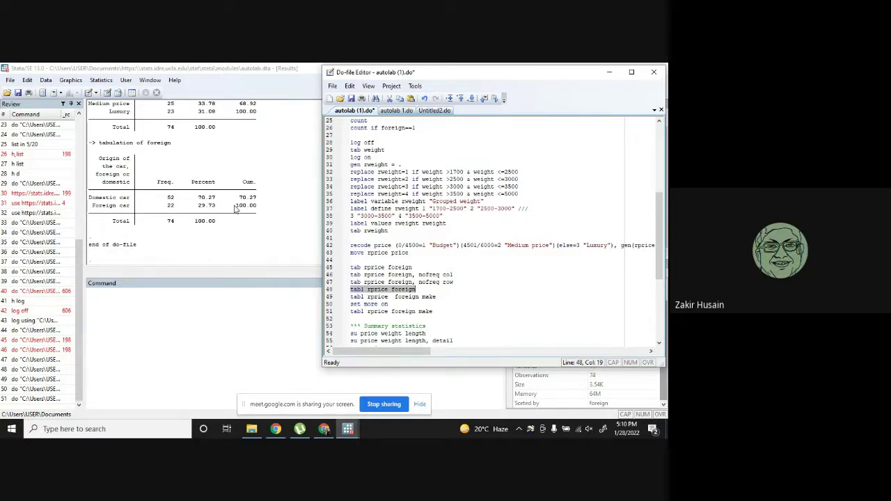
- Run the tab1 rprice foreign make line and look through its frequency tables for price group, origin and make
left_click(326, 298)
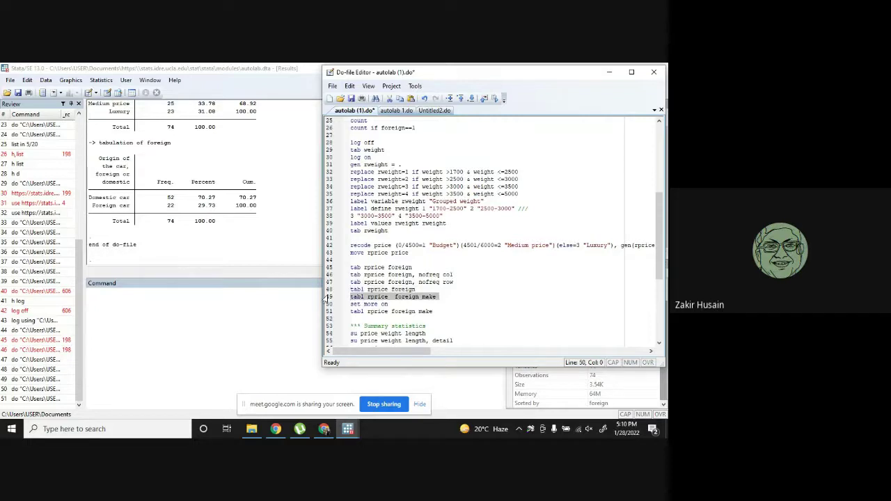
left_click(494, 100)
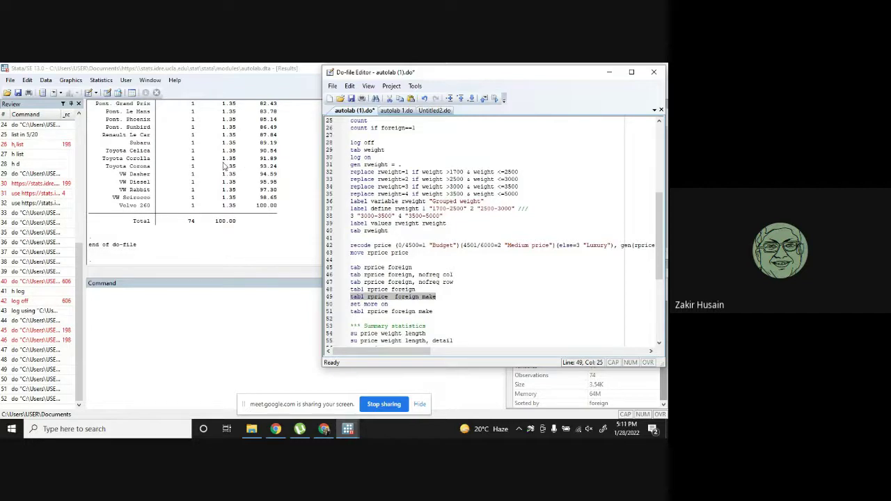
scroll(225, 166, "up", 16)
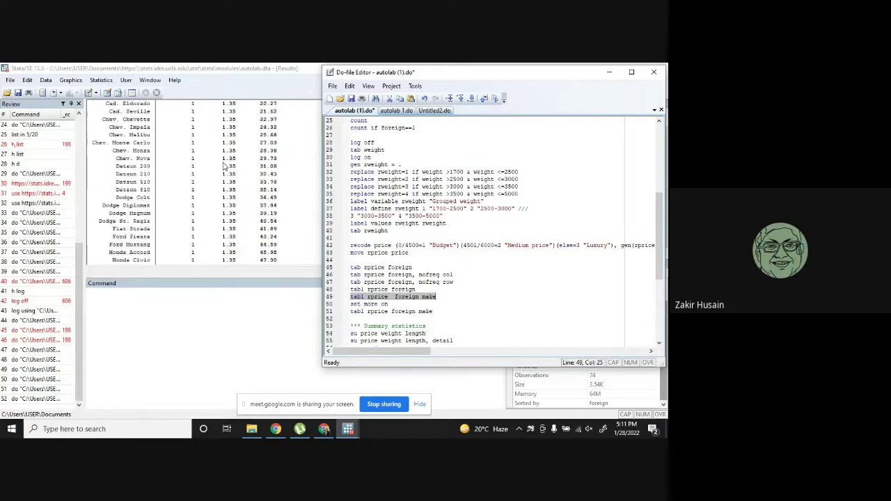
scroll(225, 166, "up", 5)
scroll(225, 166, "down", 2)
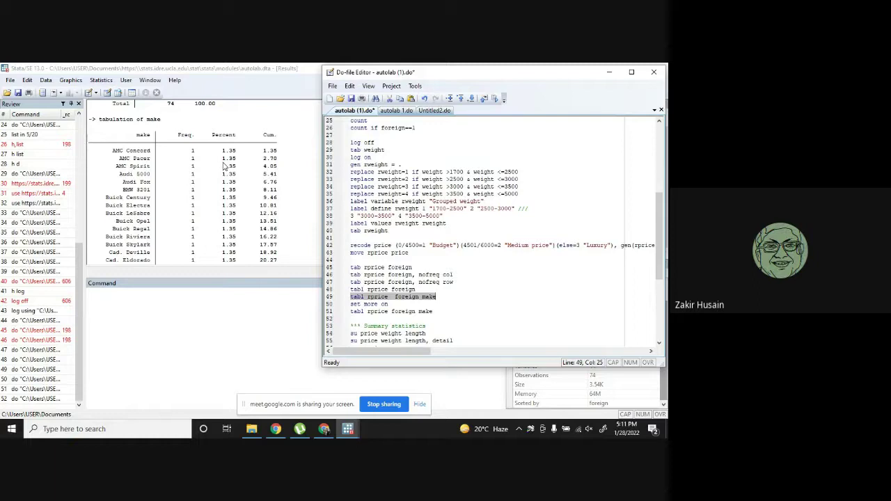
scroll(224, 166, "up", 6)
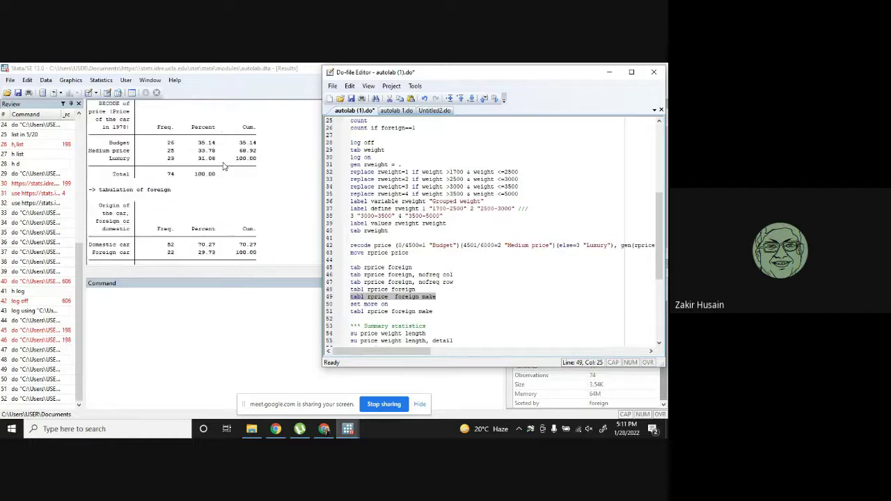
scroll(224, 165, "down", 4)
scroll(224, 165, "down", 14)
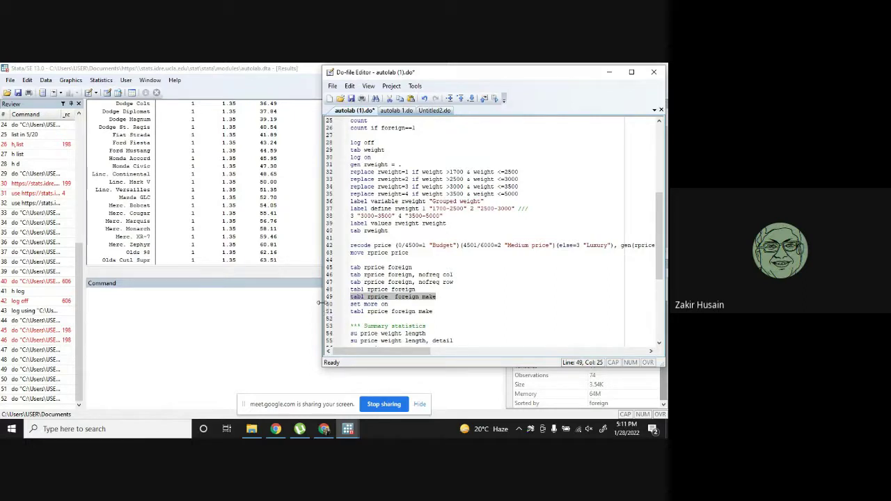
- Save the changes to the autolab (1).do do-file
scroll(464, 307, "down", 1)
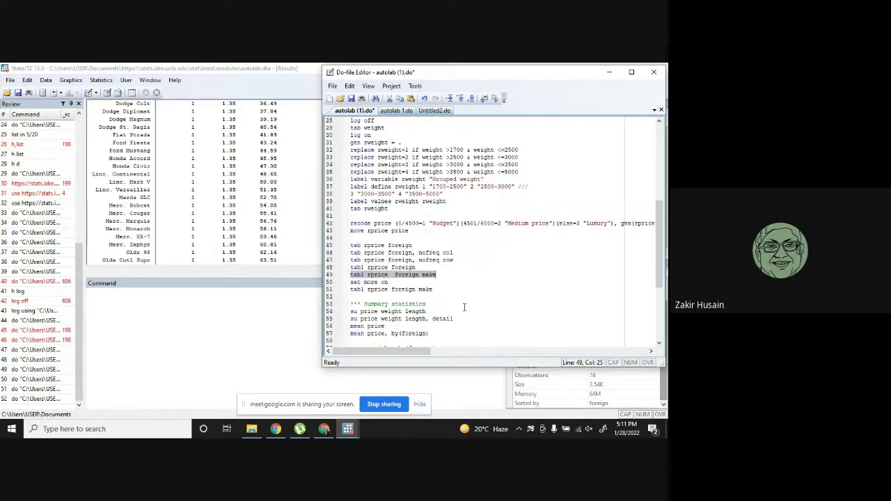
left_click(353, 99)
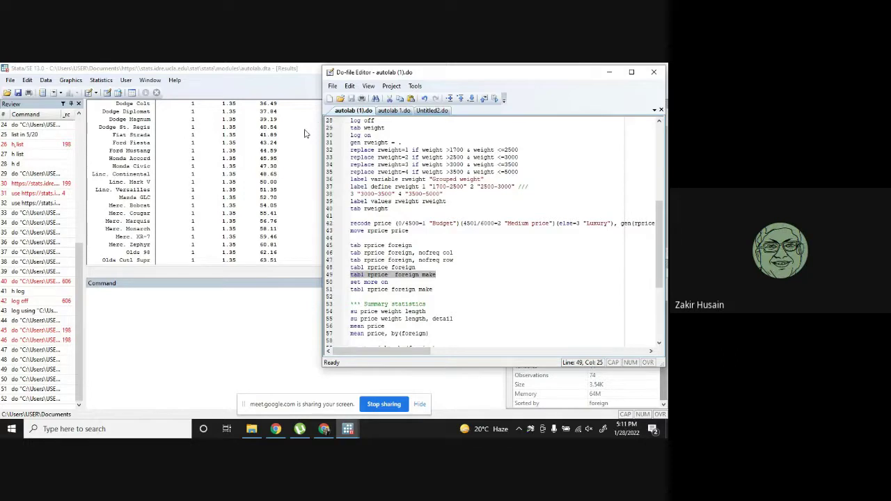
- Add a log close line below the last tab1 rprice foreign make line and run it to close the log
left_click(359, 300)
type("log ")
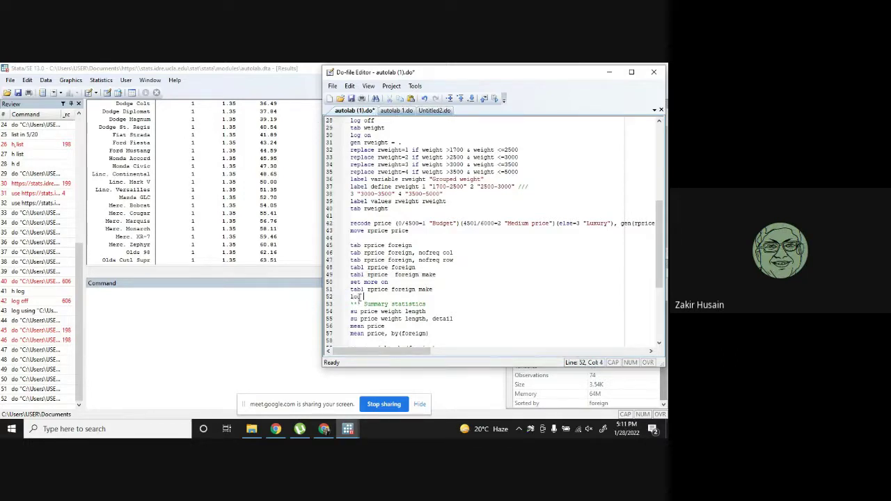
type("close")
key("Return")
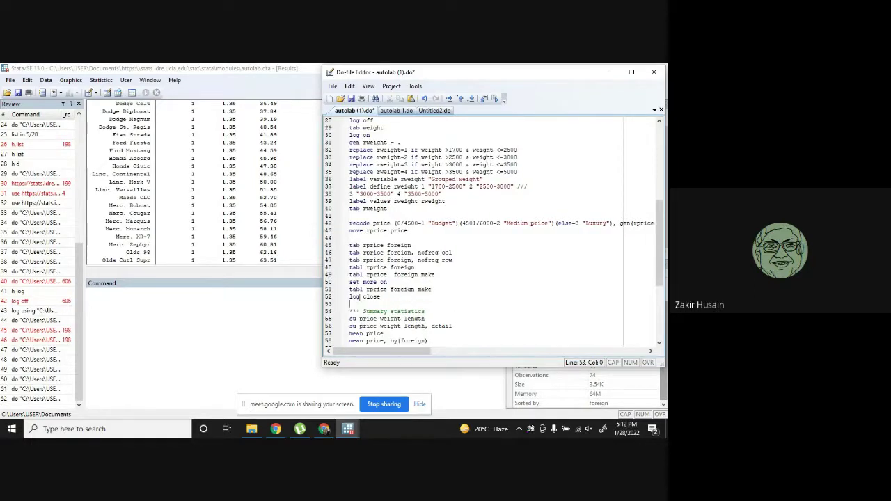
left_click(327, 297)
left_click(495, 98)
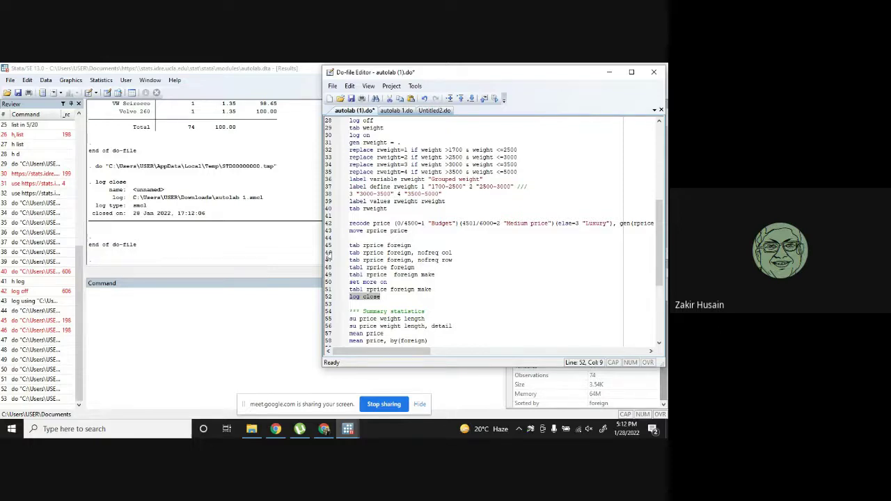
- Save the autolab (1).do do-file and close the Do-file Editor
scroll(486, 301, "down", 6)
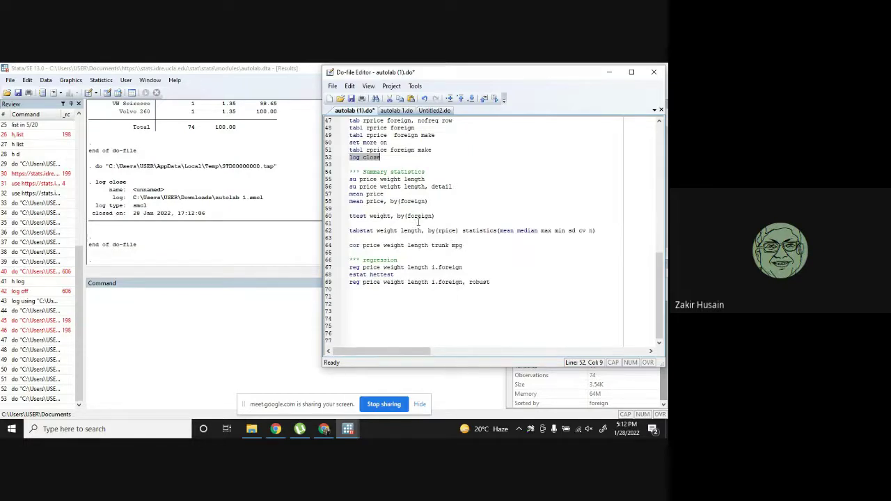
left_click(350, 98)
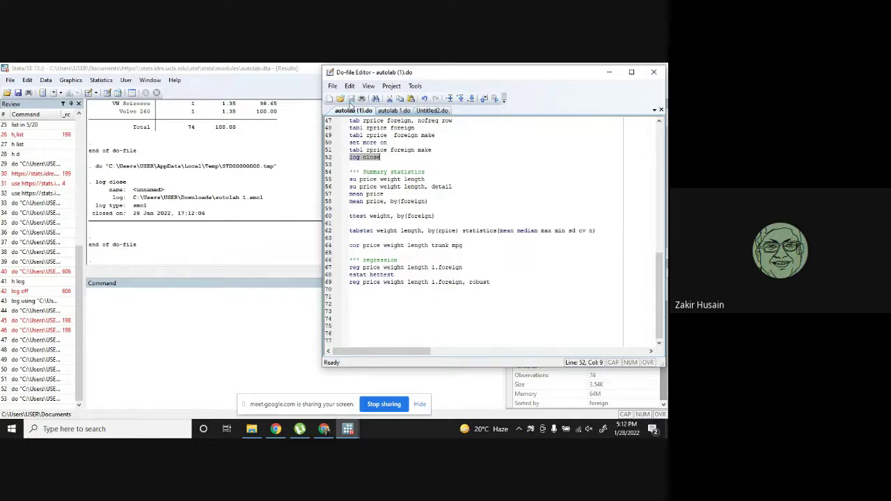
left_click(658, 73)
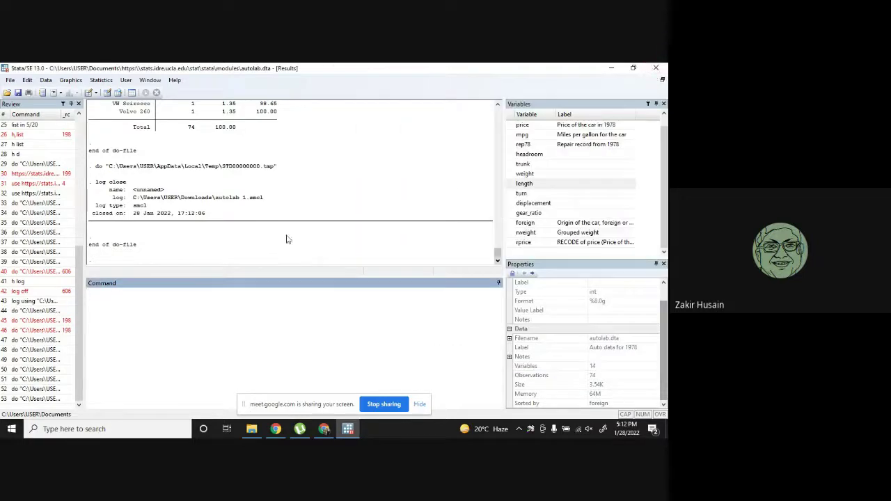